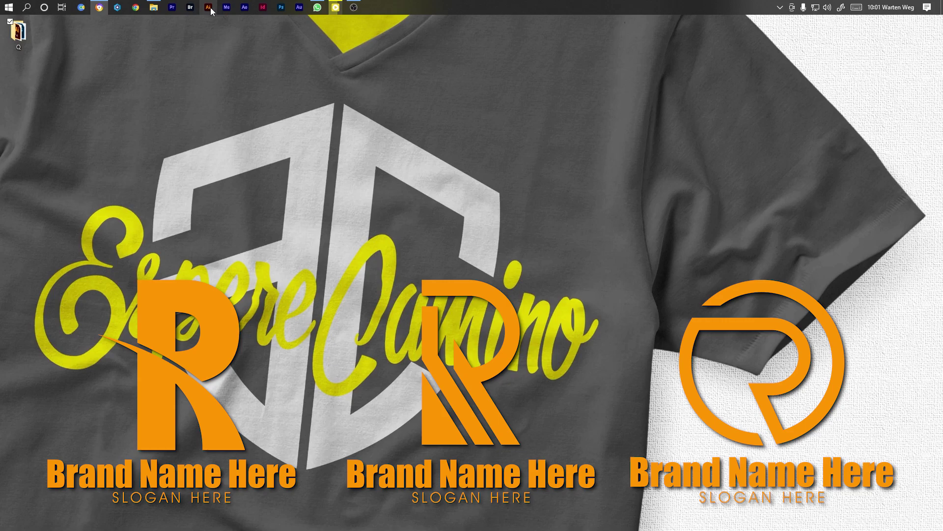
# Launch Adobe Illustrator and create a new 1000 x 600 pt CMYK document named R
pyautogui.click(211, 10)
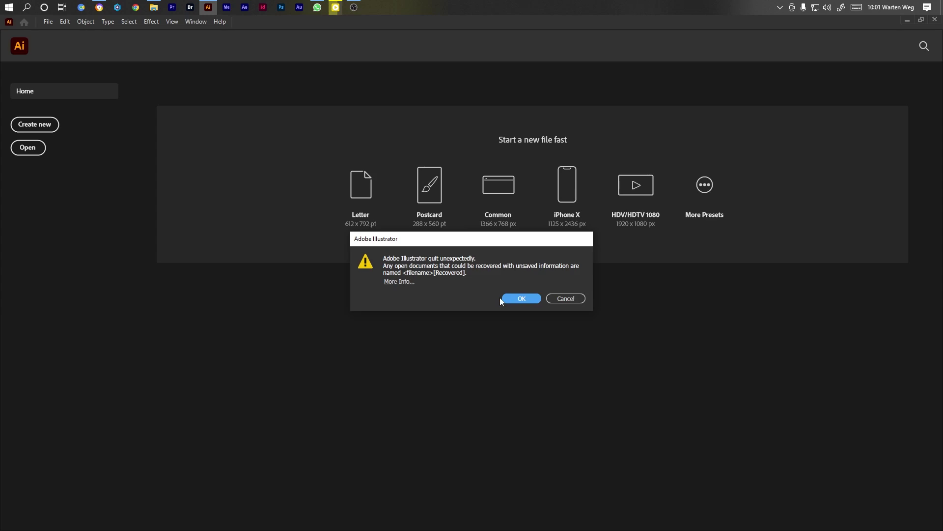
pyautogui.click(520, 299)
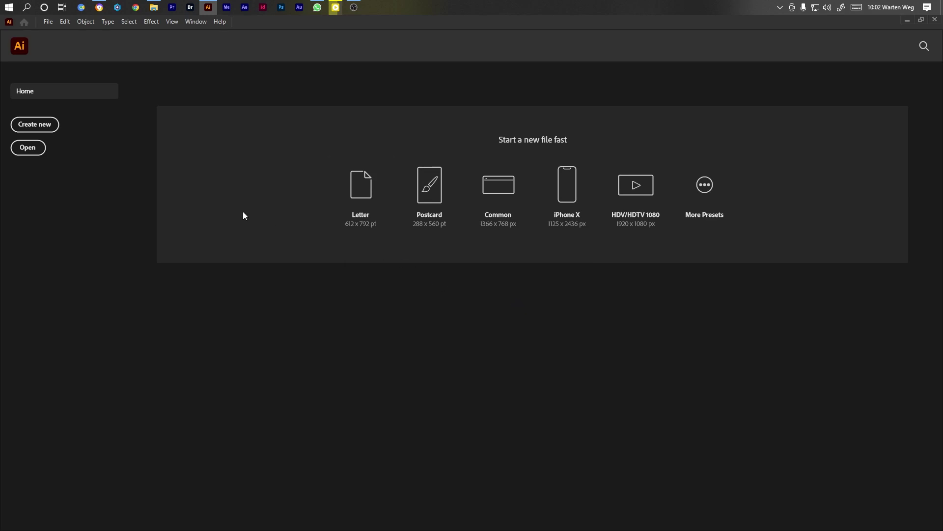
pyautogui.click(17, 128)
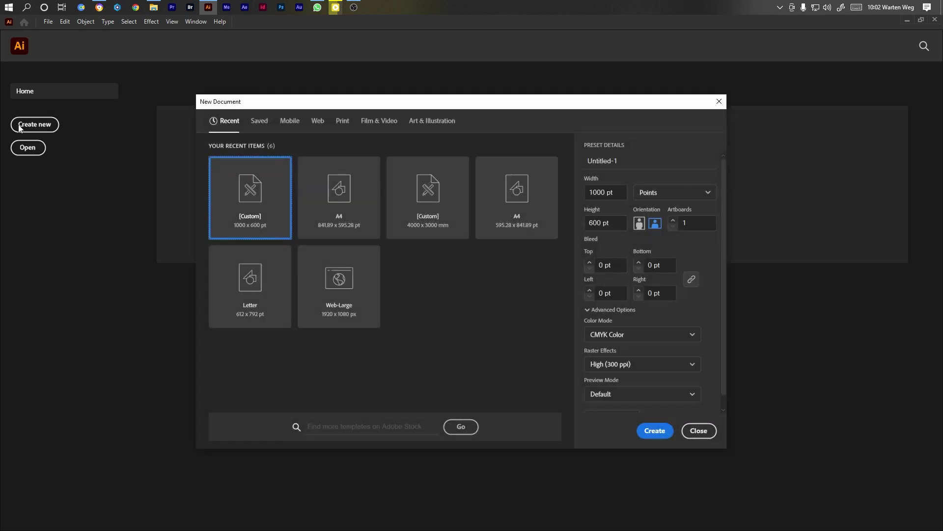
pyautogui.click(615, 165)
pyautogui.write('R')
pyautogui.click(603, 192)
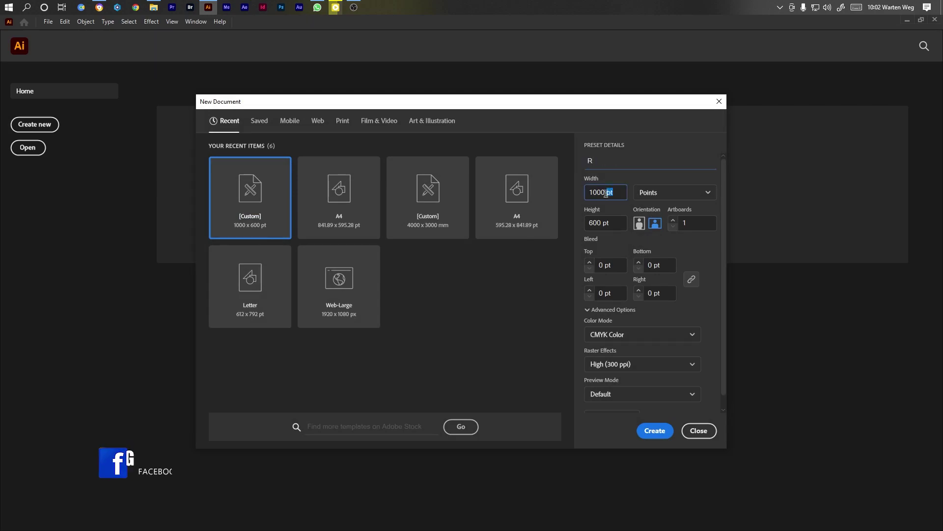
pyautogui.click(617, 222)
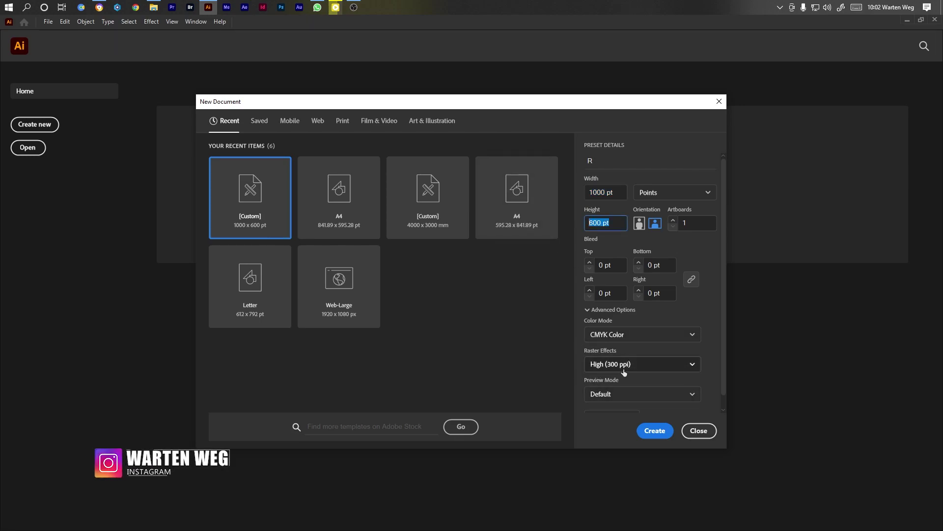
pyautogui.click(654, 431)
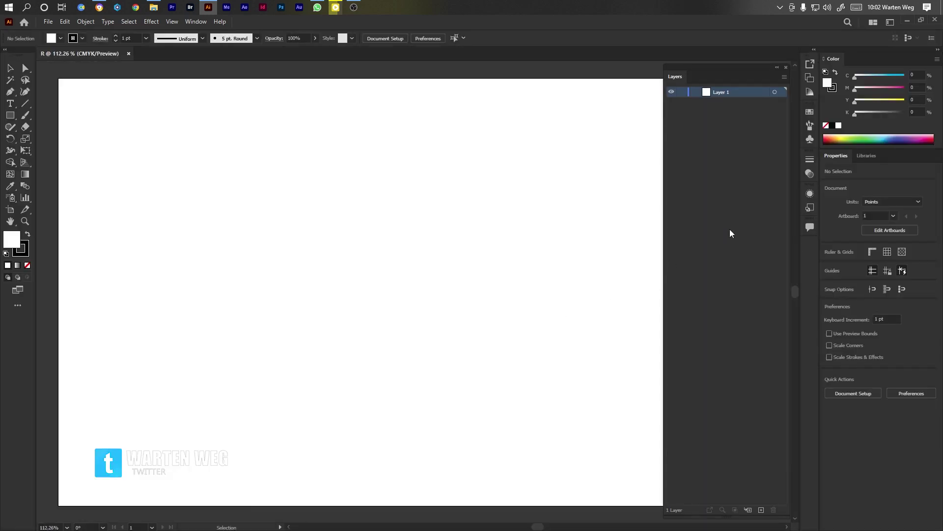
pyautogui.click(196, 22)
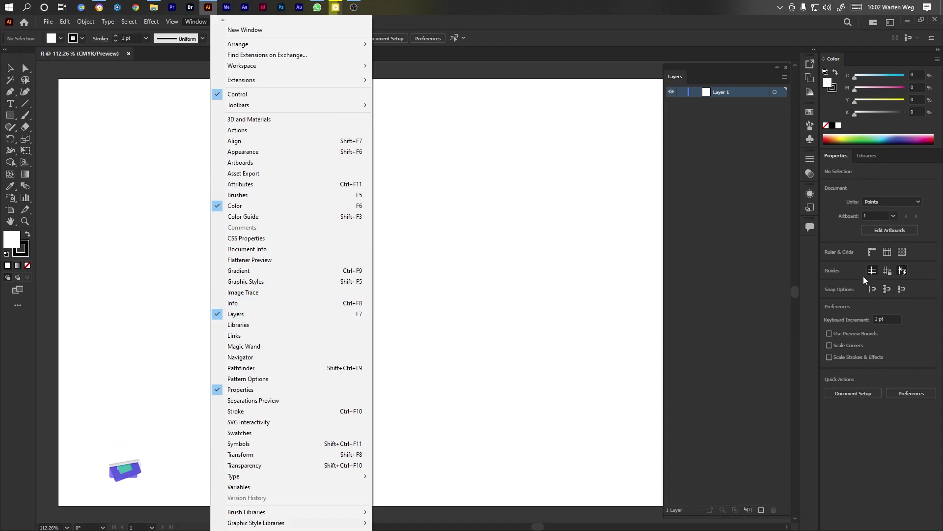
pyautogui.press('Escape')
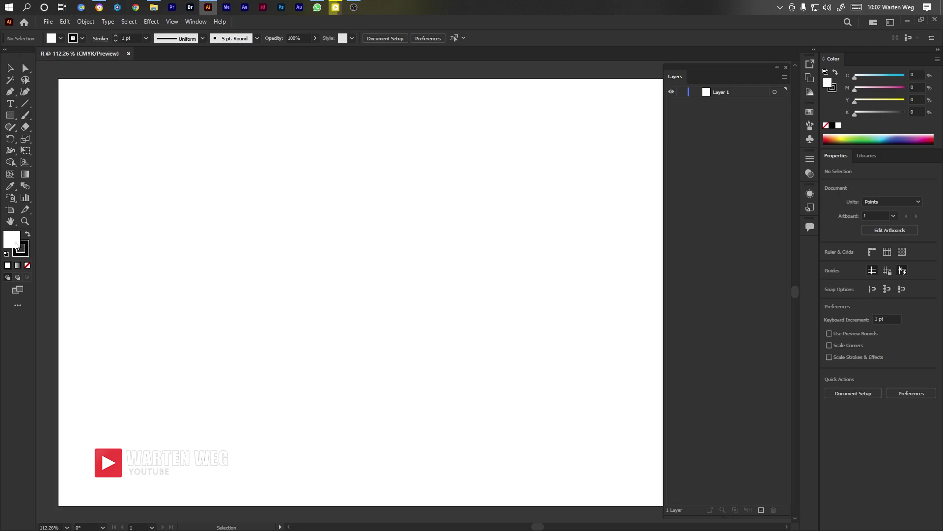
# Draw a rectangle about 510 x 212 pt with black fill and no stroke in the upper part of the artboard
pyautogui.click(27, 266)
pyautogui.click(28, 235)
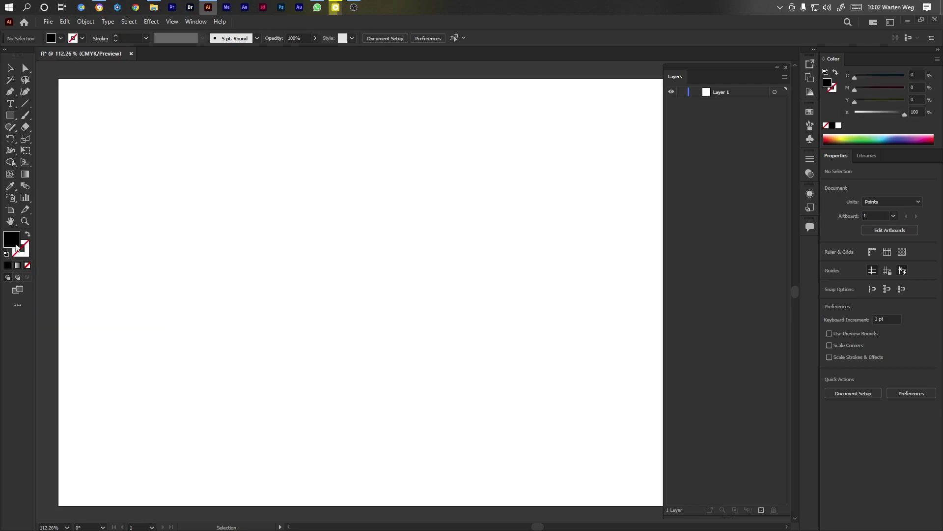
pyautogui.click(9, 115)
pyautogui.moveTo(179, 133); pyautogui.dragTo(541, 283)
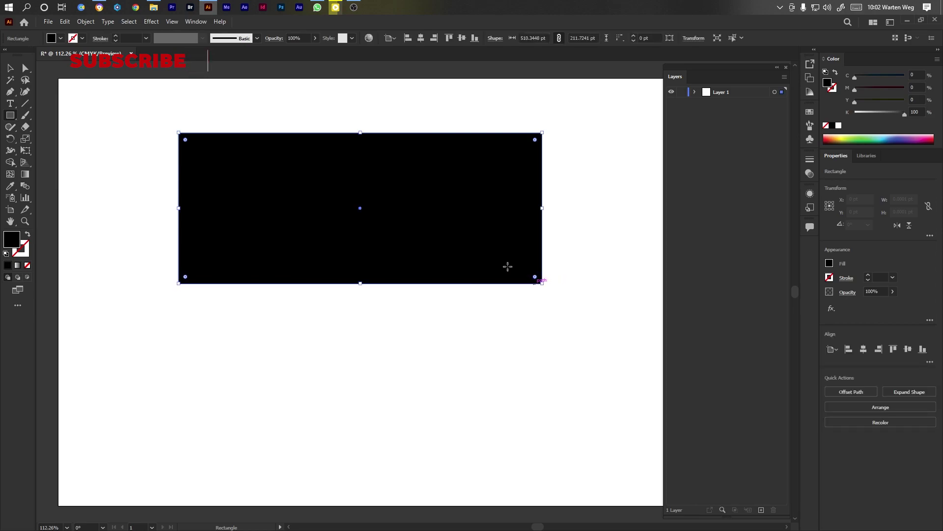
# Expand Layer 1 and paste a copy of the black rectangle directly in front of the original
pyautogui.click(9, 69)
pyautogui.click(694, 93)
pyautogui.doubleClick(739, 102)
pyautogui.press('Return')
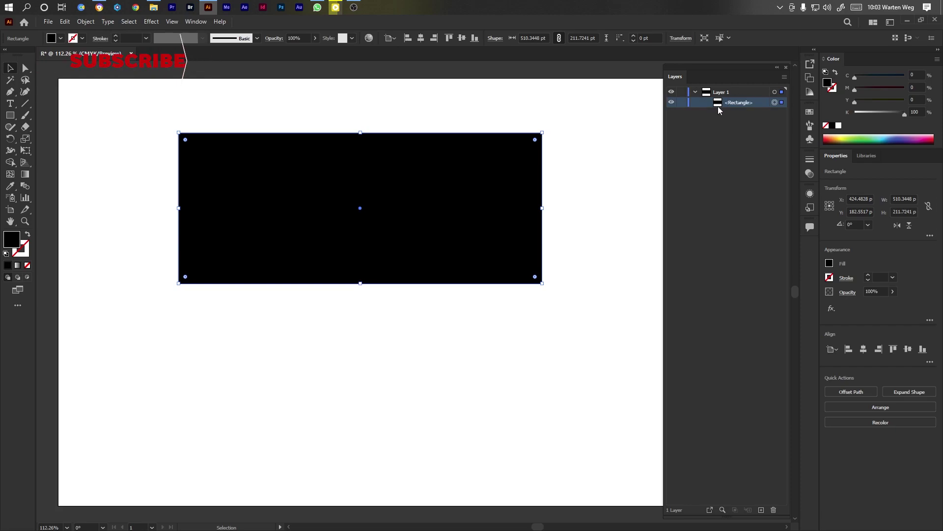
pyautogui.hotkey('ctrl', 'c')
pyautogui.hotkey('ctrl', 'f')
# Change the front rectangle's fill to the crimson colour c92b58
pyautogui.press('i')
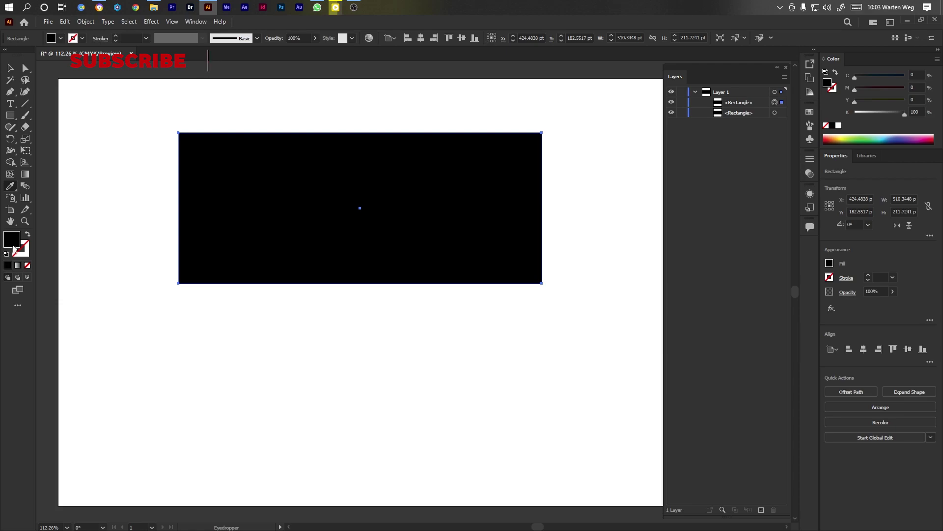
pyautogui.doubleClick(12, 239)
pyautogui.click(672, 195)
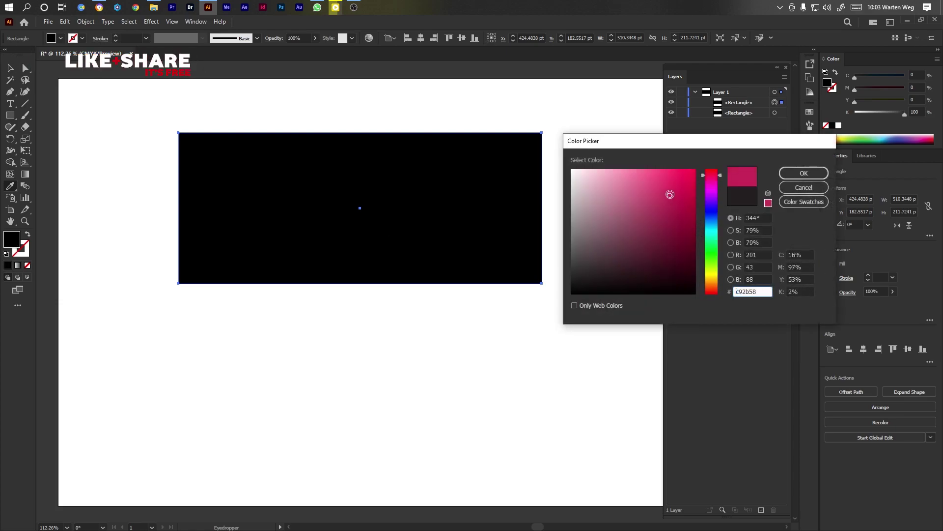
pyautogui.click(800, 173)
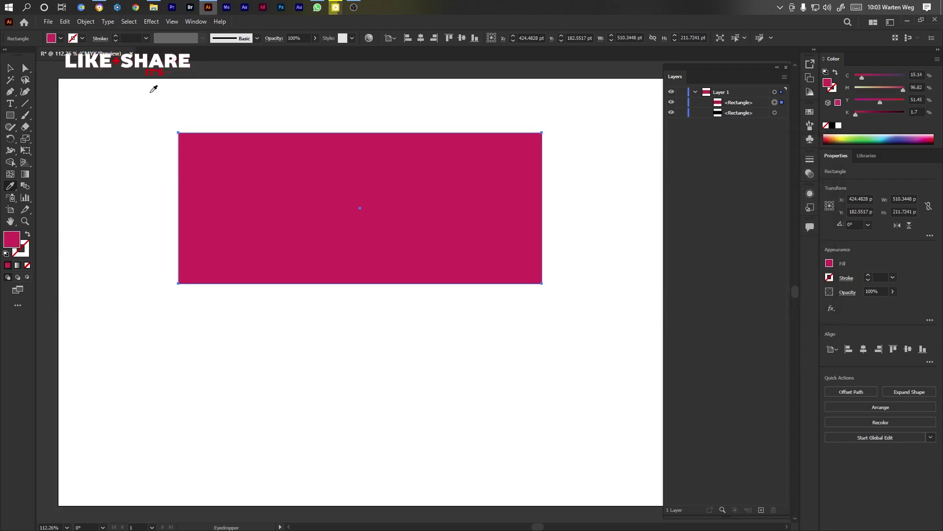
# Round the crimson rectangle's corners to the maximum radius and bring the black rectangle in front of it
pyautogui.press('v')
pyautogui.moveTo(535, 140); pyautogui.dragTo(352, 238)
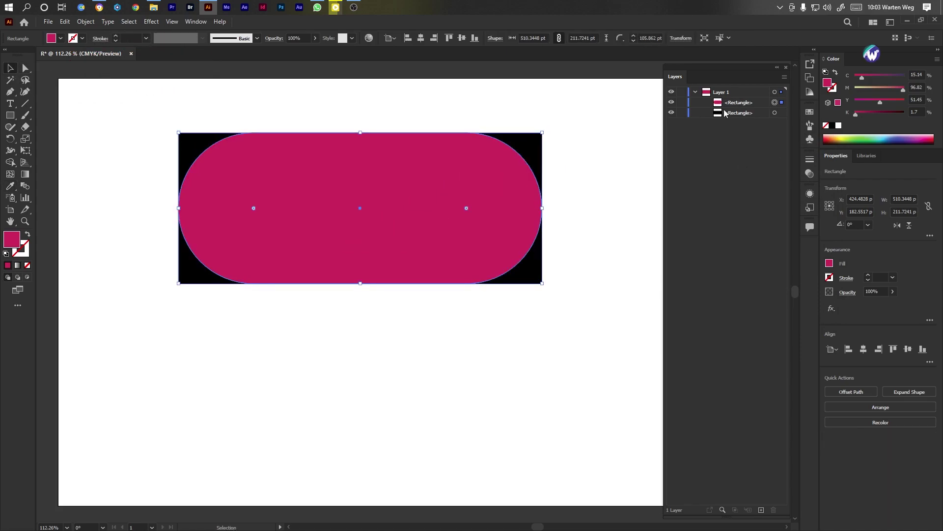
pyautogui.moveTo(731, 113); pyautogui.dragTo(736, 102)
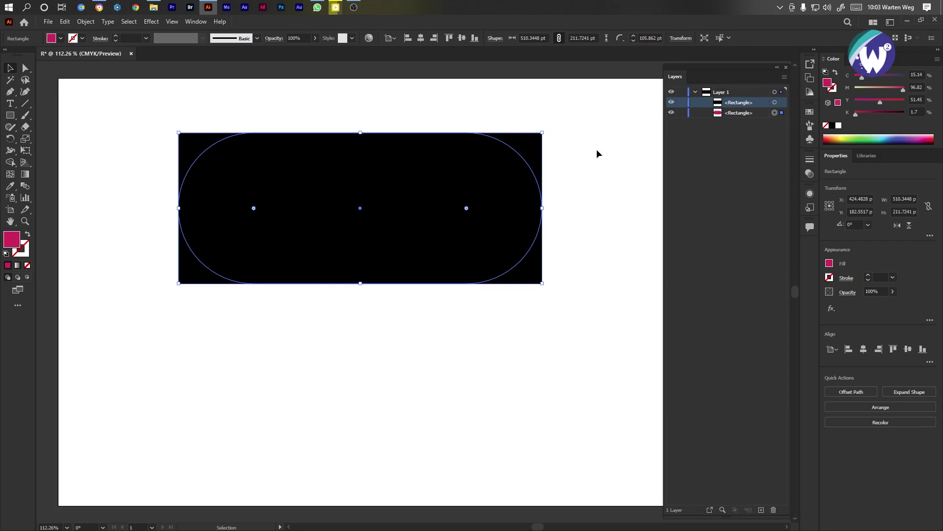
# Shrink the black rectangle from its upper and lower edges to a height of about 145 pt
pyautogui.moveTo(362, 131); pyautogui.dragTo(363, 162)
pyautogui.click(408, 195)
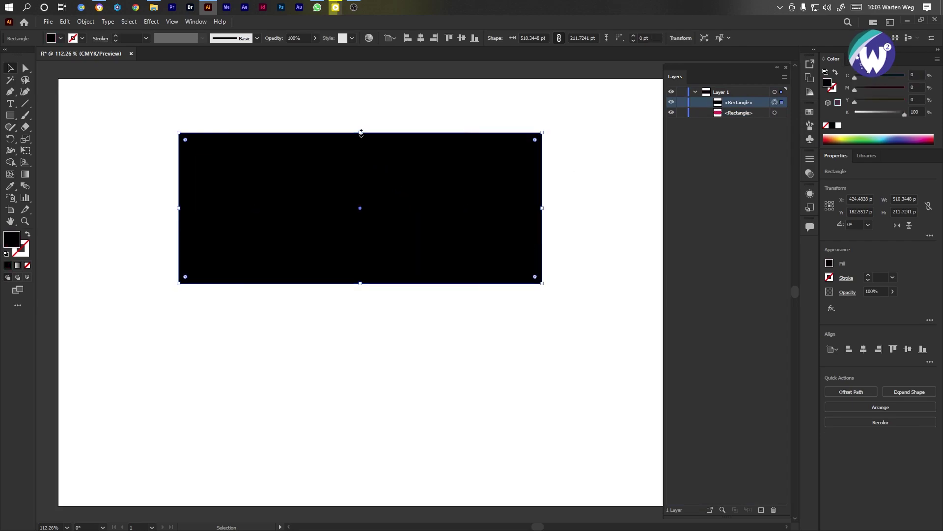
pyautogui.moveTo(362, 133); pyautogui.dragTo(361, 158)
pyautogui.moveTo(361, 284); pyautogui.dragTo(368, 261)
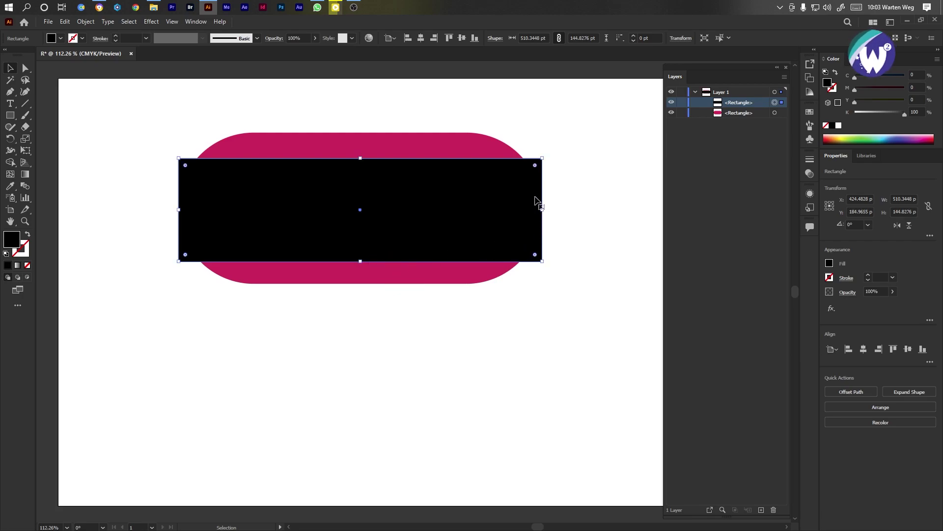
# Fully round the black rectangle's corners, shift it left past the crimson shape and align both on their vertical centres
pyautogui.moveTo(533, 172); pyautogui.dragTo(383, 198)
pyautogui.moveTo(511, 116); pyautogui.dragTo(421, 285)
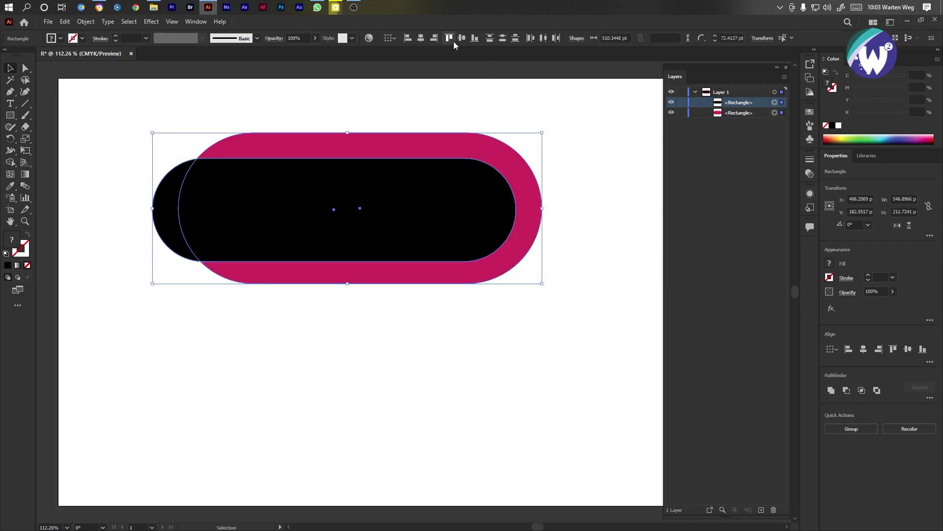
# Draw a black spacer bar about 432 x 33 pt that fills the gap between the upper edges of the two rounded shapes
pyautogui.click(10, 115)
pyautogui.moveTo(308, 133); pyautogui.dragTo(617, 157)
pyautogui.press('v')
pyautogui.moveTo(624, 146); pyautogui.dragTo(531, 261)
pyautogui.click(631, 183)
pyautogui.click(614, 153)
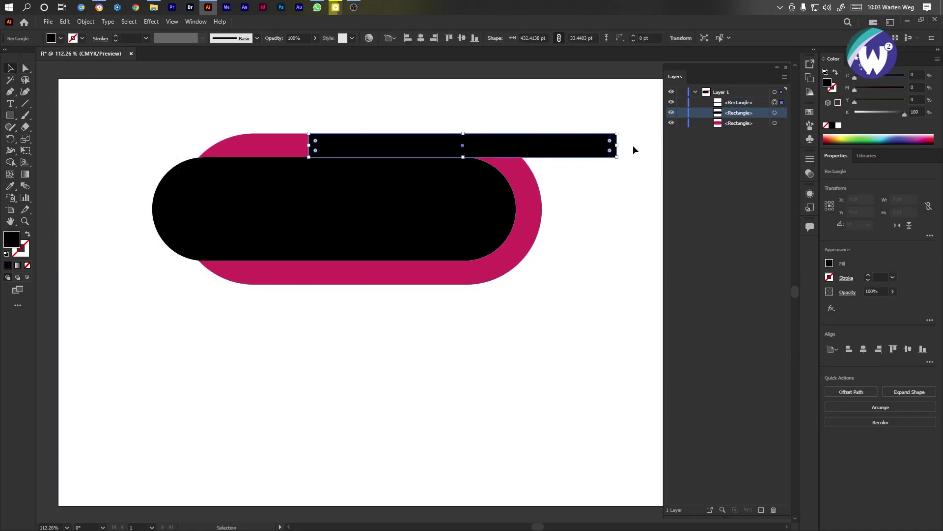
# Rotate the spacer bar upright against the black shape's right end and line up the crimson shape's right edge with the bar's outer edge
pyautogui.moveTo(632, 149); pyautogui.dragTo(529, 228)
pyautogui.scroll(1, 530, 228)
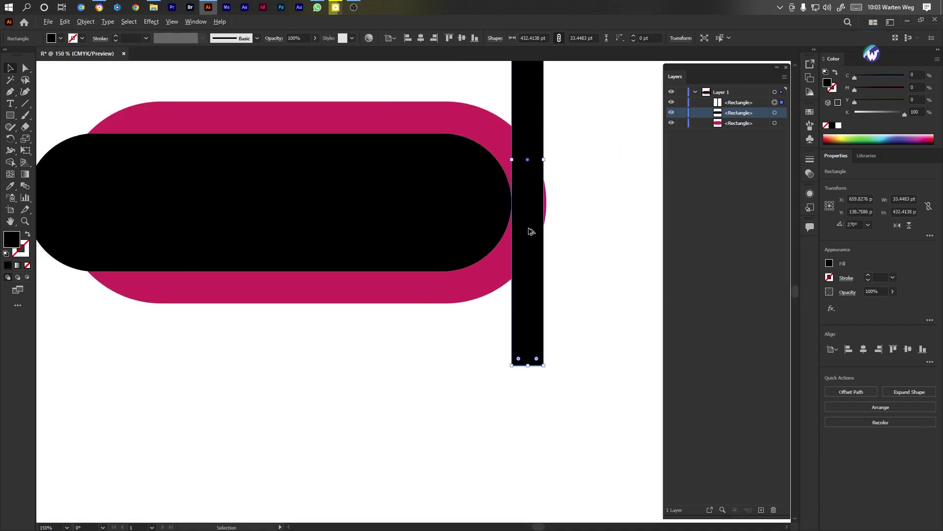
pyautogui.scroll(2, 531, 231)
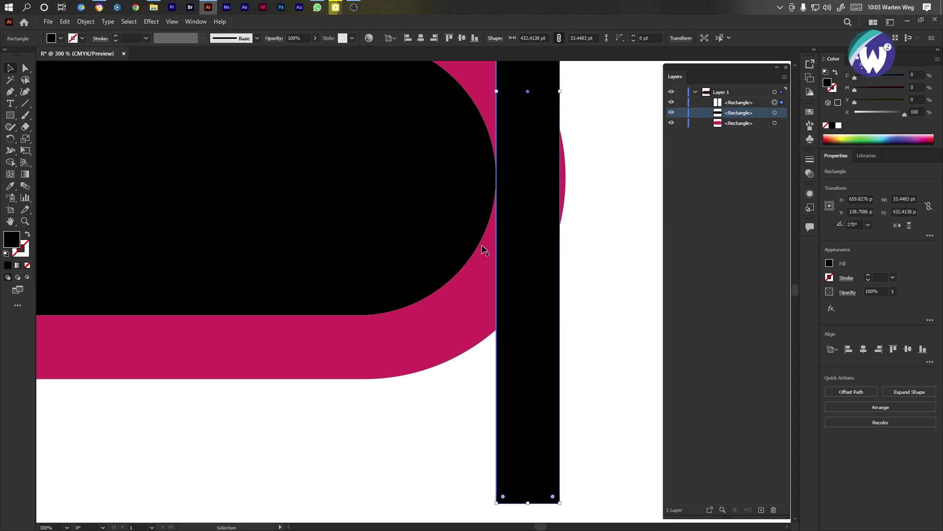
pyautogui.click(465, 299)
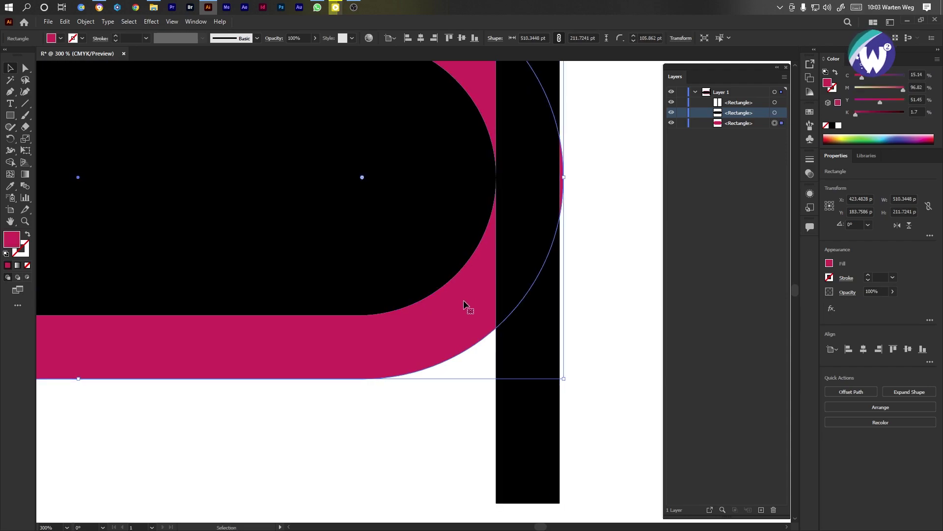
pyautogui.click(609, 228)
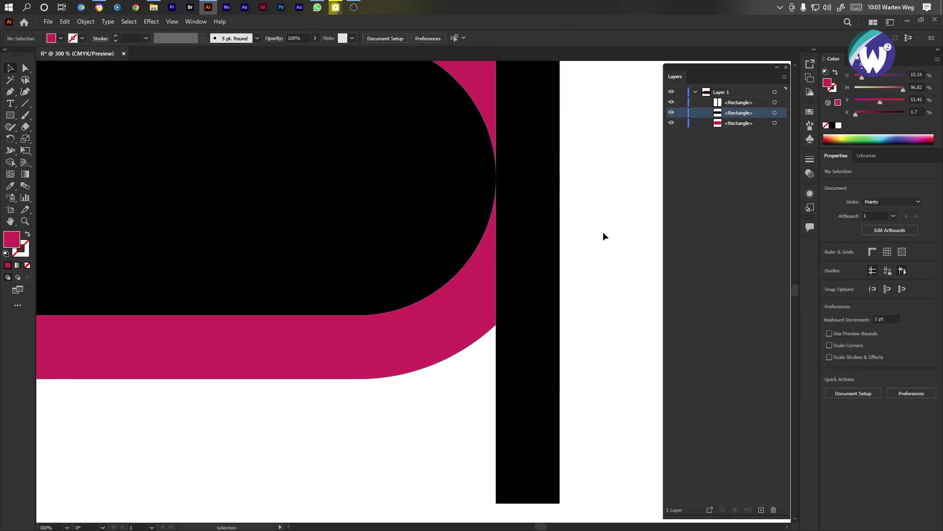
# Move the vertical spacer bar to the right, clear of the two rounded shapes
pyautogui.scroll(-3, 520, 268)
pyautogui.moveTo(524, 189); pyautogui.dragTo(610, 196)
pyautogui.click(476, 358)
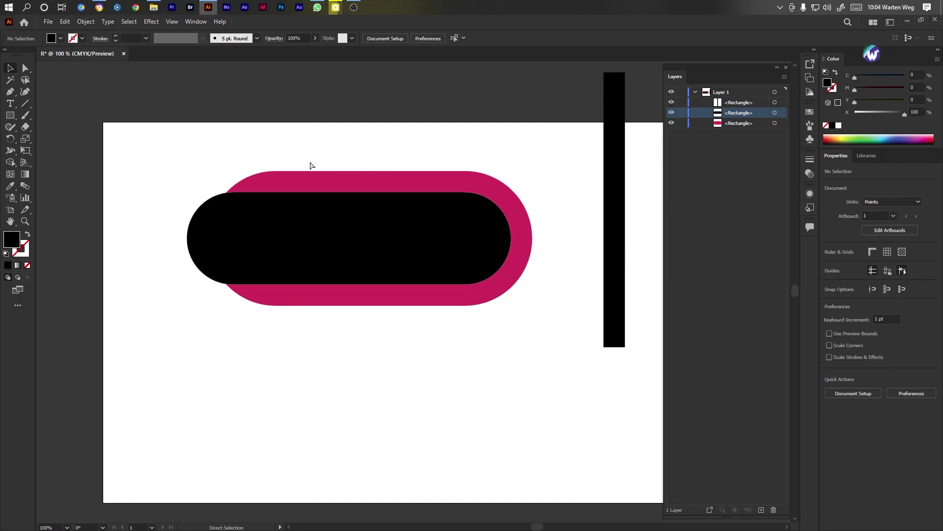
# Save the document as R.ai in a new Desktop folder named R, keeping the Illustrator 2020 save options
pyautogui.hotkey('ctrl', 's')
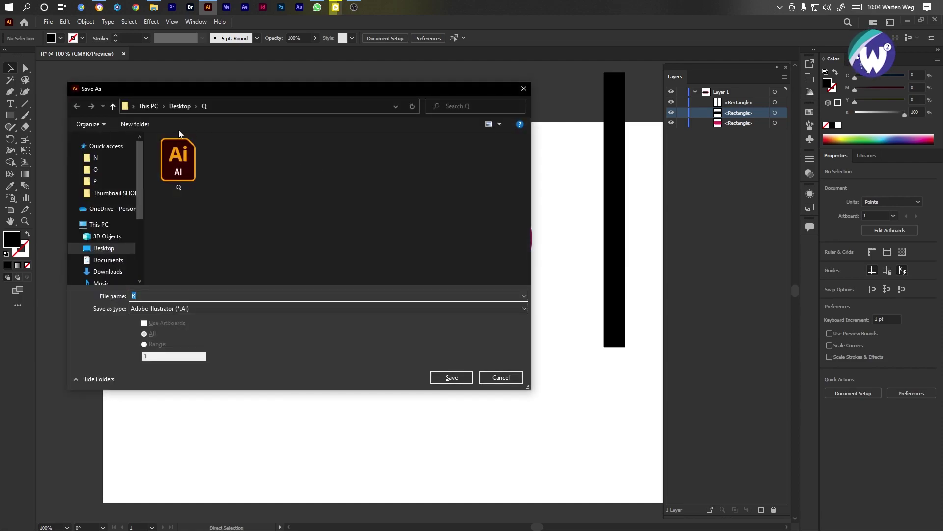
pyautogui.click(175, 107)
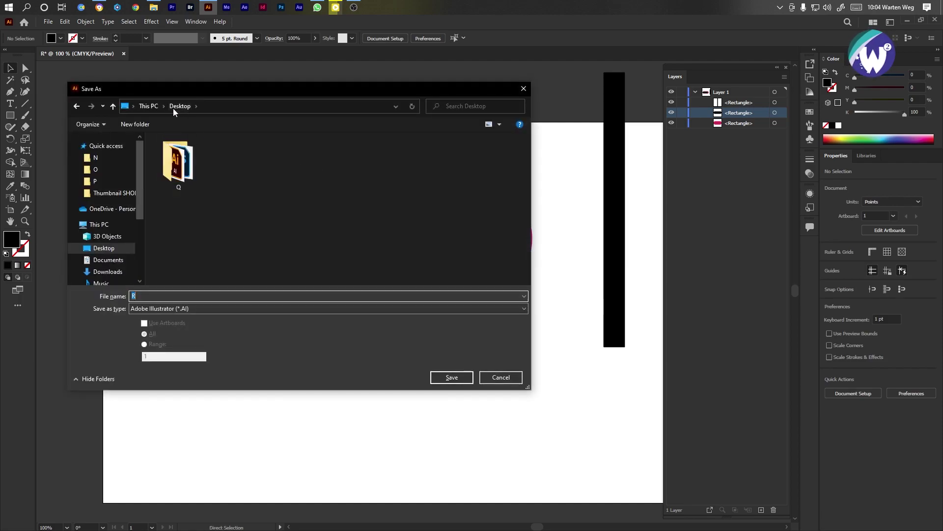
pyautogui.click(136, 126)
pyautogui.write('R')
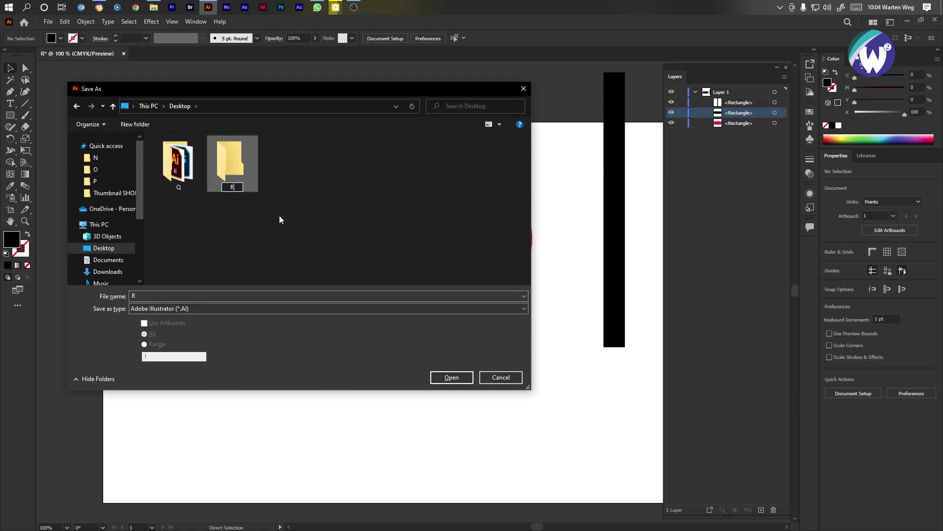
pyautogui.doubleClick(234, 162)
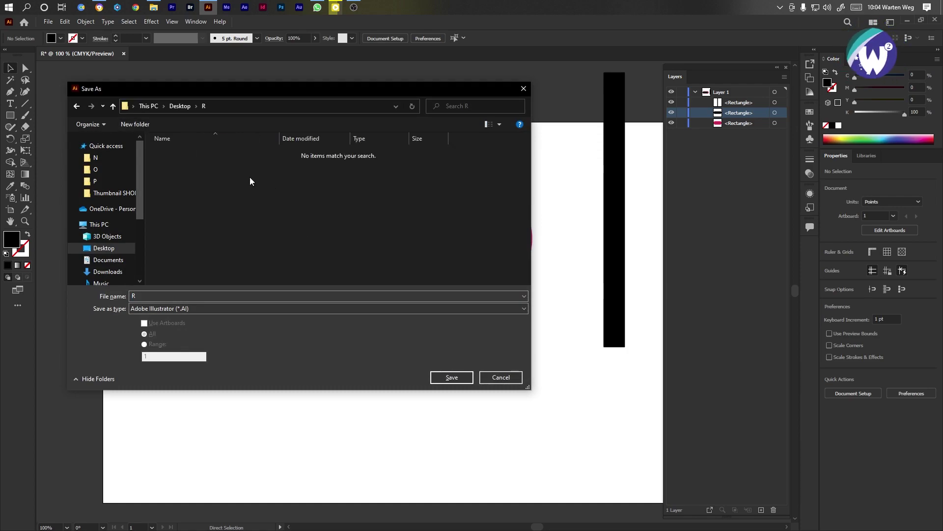
pyautogui.click(452, 377)
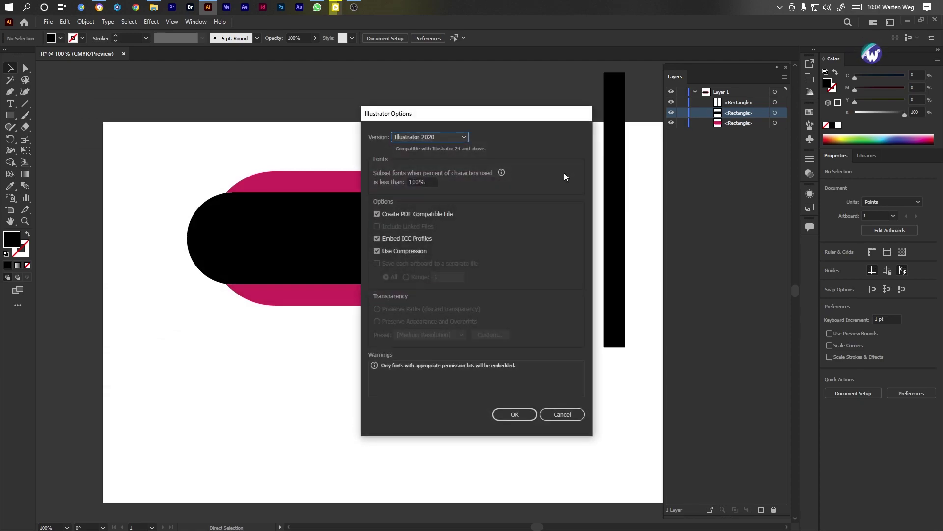
pyautogui.click(515, 414)
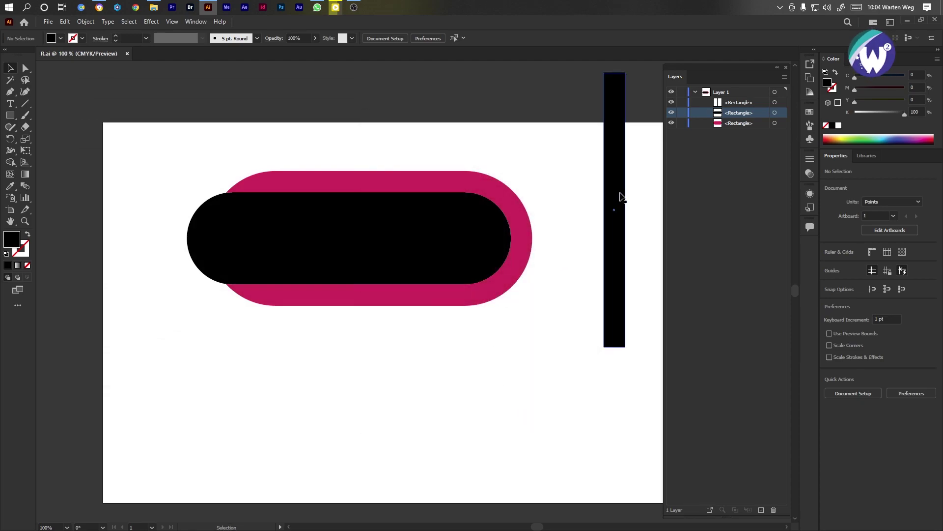
# Cut the black rounded shape out of the crimson one with the Shape Builder, leaving a sideways crimson U-shaped band
pyautogui.moveTo(357, 136); pyautogui.dragTo(444, 347)
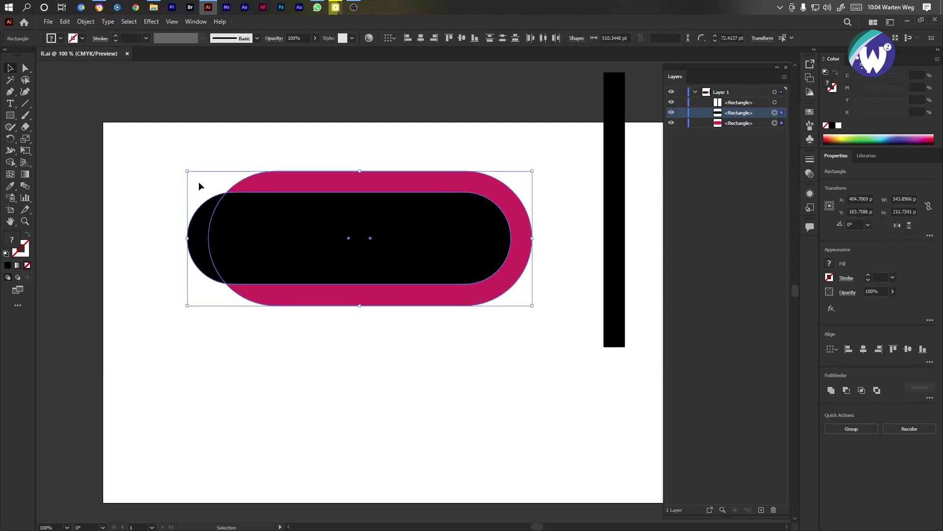
pyautogui.click(10, 163)
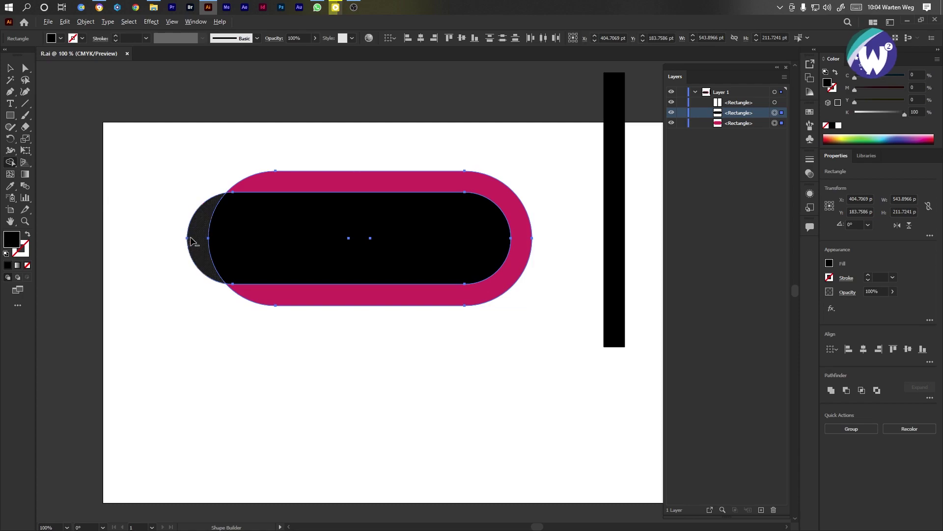
pyautogui.keyDown('alt'); pyautogui.moveTo(194, 237); pyautogui.dragTo(332, 245); pyautogui.keyUp('alt')
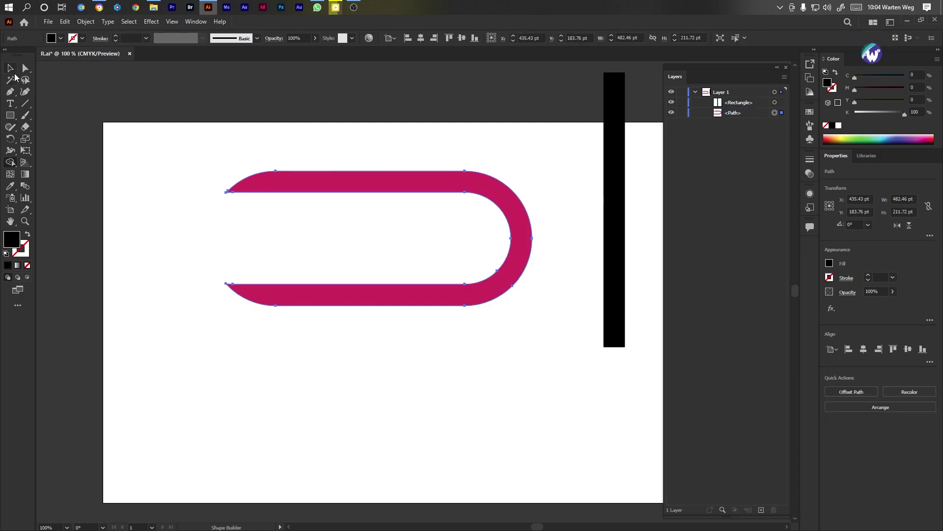
pyautogui.click(10, 68)
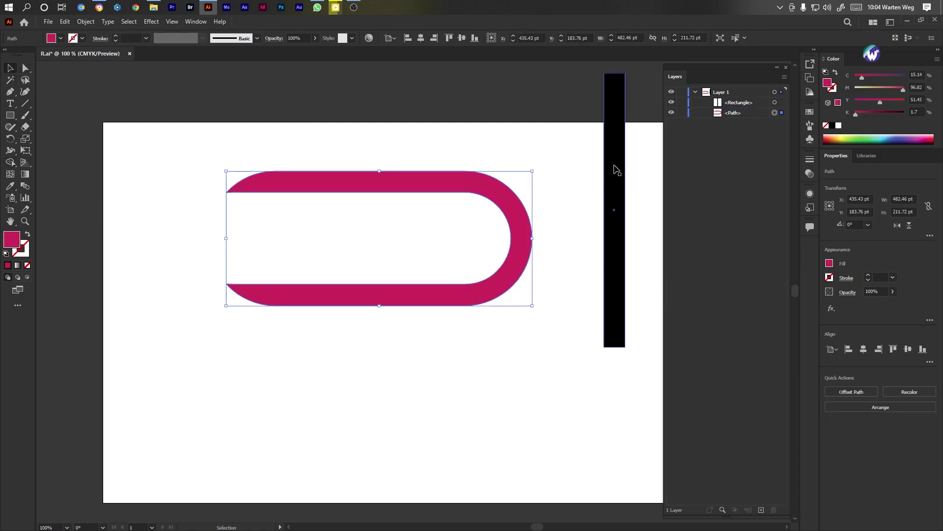
# Duplicate the vertical bar, turn the copy horizontal, and arrange it above the crimson band, with the band moved down and left
pyautogui.keyDown('alt'); pyautogui.moveTo(616, 170); pyautogui.dragTo(374, 164); pyautogui.keyUp('alt')
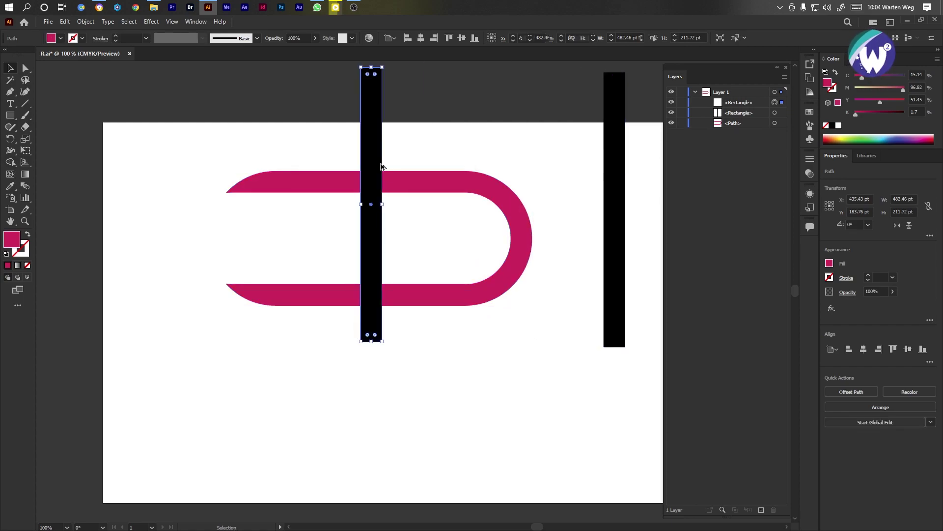
pyautogui.moveTo(431, 188); pyautogui.dragTo(437, 276)
pyautogui.click(372, 328)
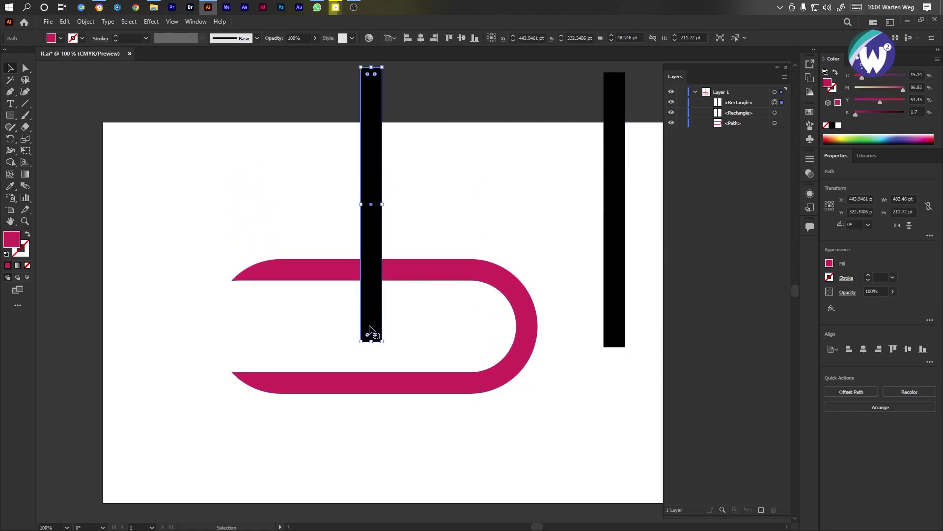
pyautogui.moveTo(386, 347); pyautogui.dragTo(521, 238)
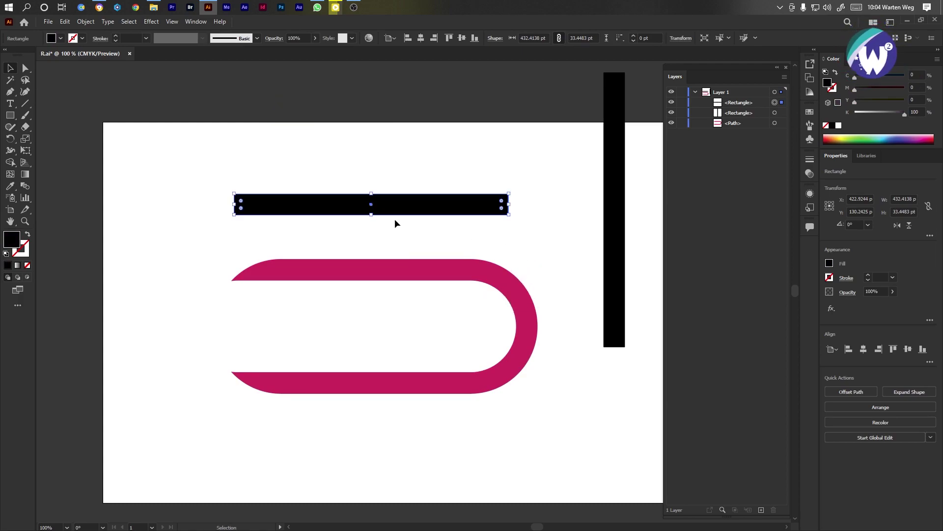
pyautogui.moveTo(464, 277); pyautogui.dragTo(377, 263)
pyautogui.moveTo(410, 215); pyautogui.dragTo(436, 215)
# Draw a black circle directly beneath the horizontal bar, touching its lower edge, and enlarge it to about 385 pt across
pyautogui.moveTo(9, 115); pyautogui.dragTo(61, 139)
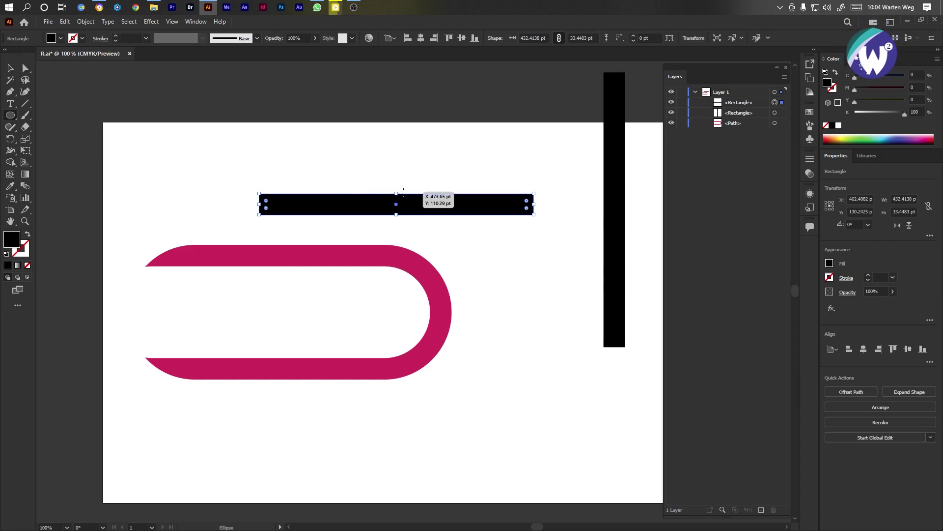
pyautogui.hotkey('ctrl', 'shift', 'a')
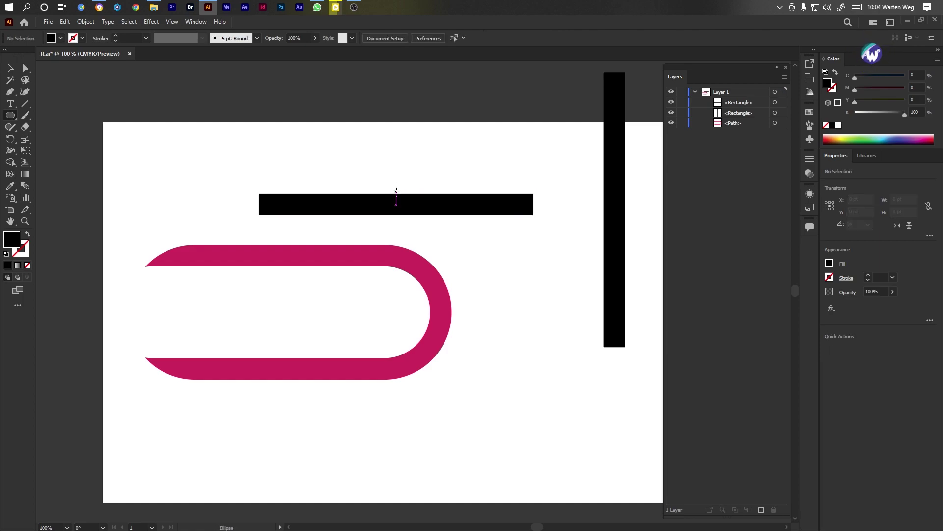
pyautogui.moveTo(396, 193); pyautogui.dragTo(421, 403)
pyautogui.click(10, 69)
pyautogui.moveTo(503, 238); pyautogui.dragTo(394, 260)
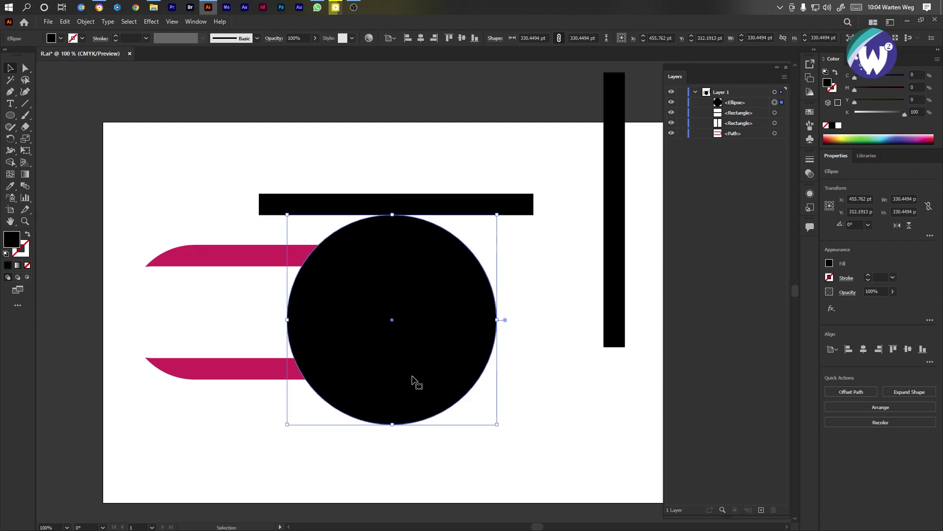
pyautogui.moveTo(393, 425); pyautogui.dragTo(403, 461)
pyautogui.moveTo(414, 274); pyautogui.dragTo(417, 255)
pyautogui.hotkey('ctrl', 'z')
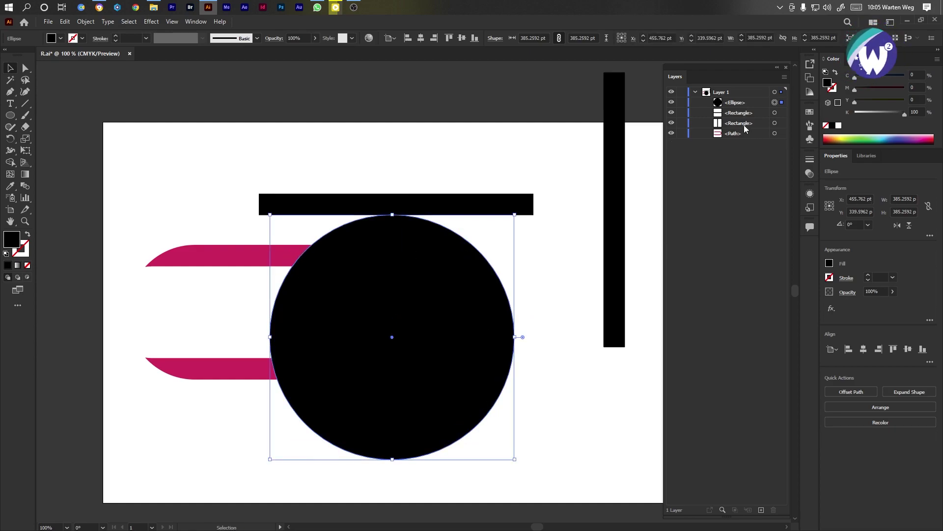
# Paste a copy of the circle behind it and enlarge the copy concentrically to about 452 pt, reaching the horizontal bar's upper edge
pyautogui.click(731, 104)
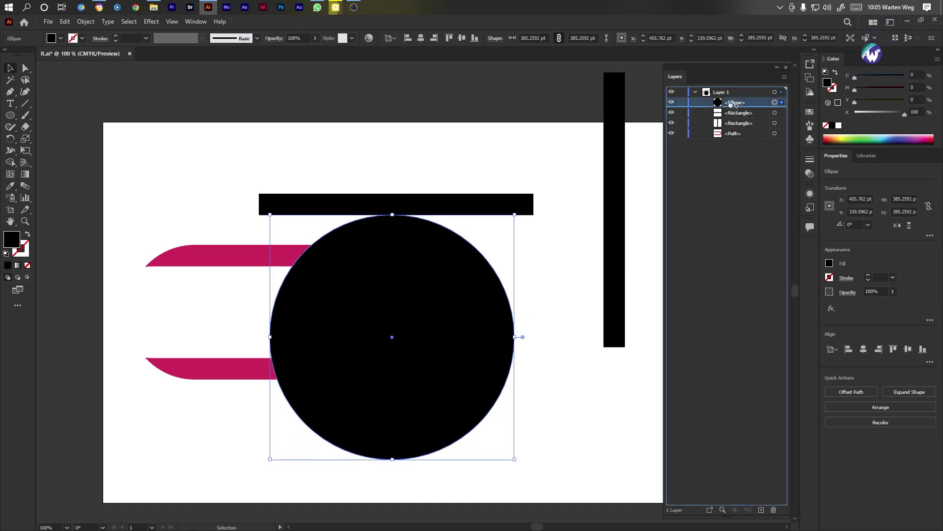
pyautogui.hotkey('ctrl', 'c')
pyautogui.hotkey('ctrl', 'b')
pyautogui.moveTo(392, 215); pyautogui.dragTo(403, 193)
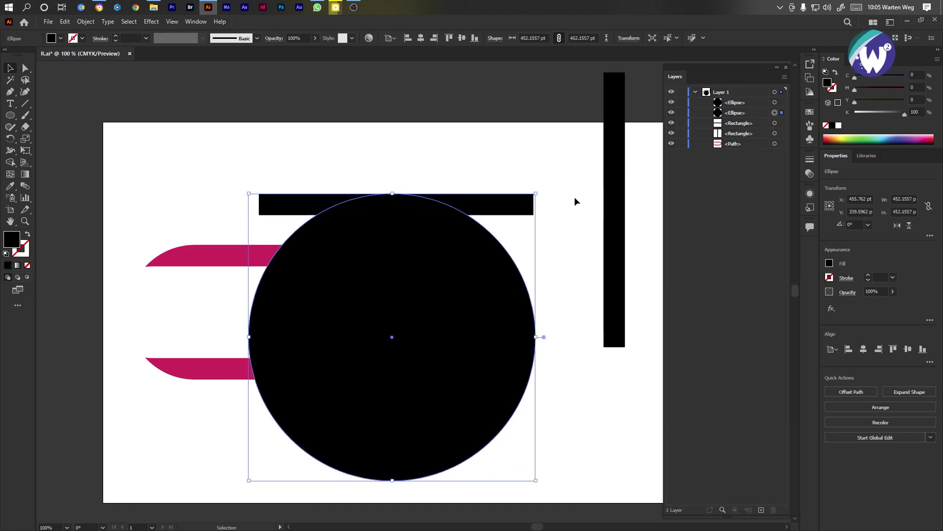
# Fill the inner circle with the artboard's white and bring the crimson band to the front of the stacking order
pyautogui.click(781, 103)
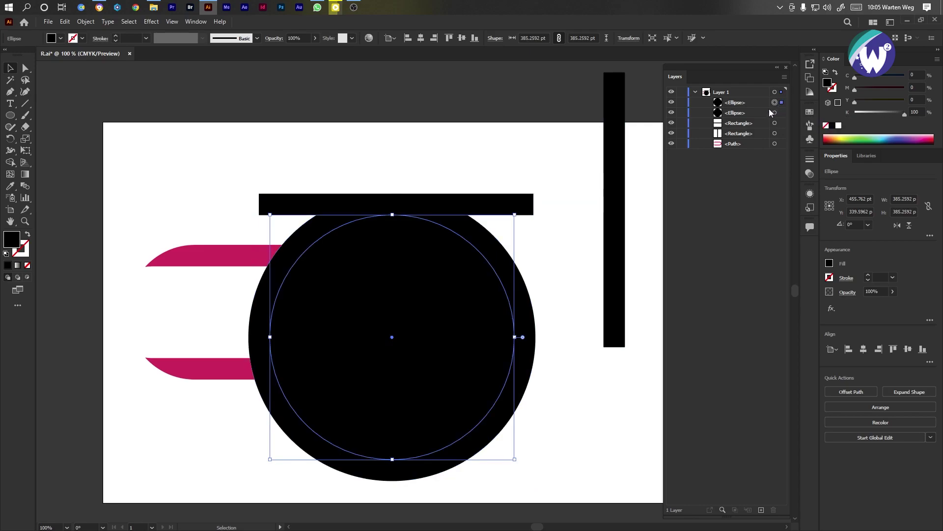
pyautogui.press('i')
pyautogui.click(556, 263)
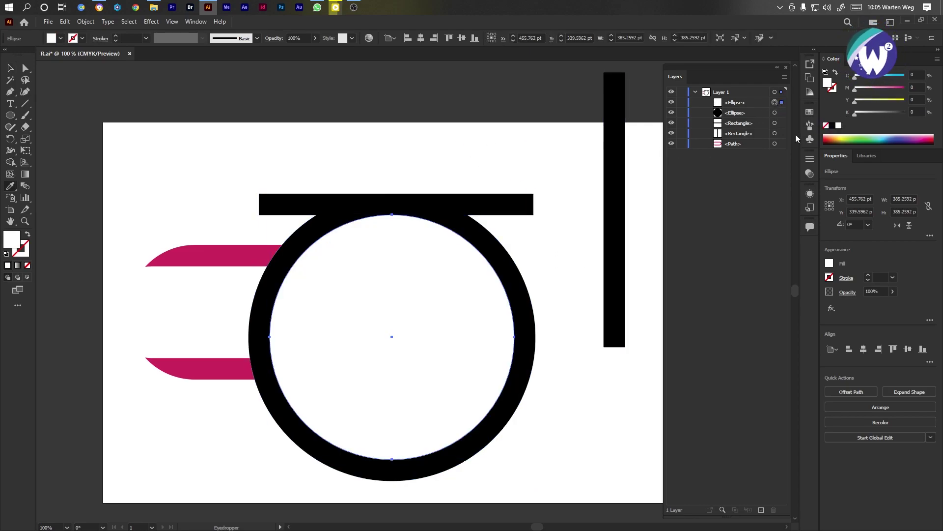
pyautogui.moveTo(727, 145); pyautogui.dragTo(732, 103)
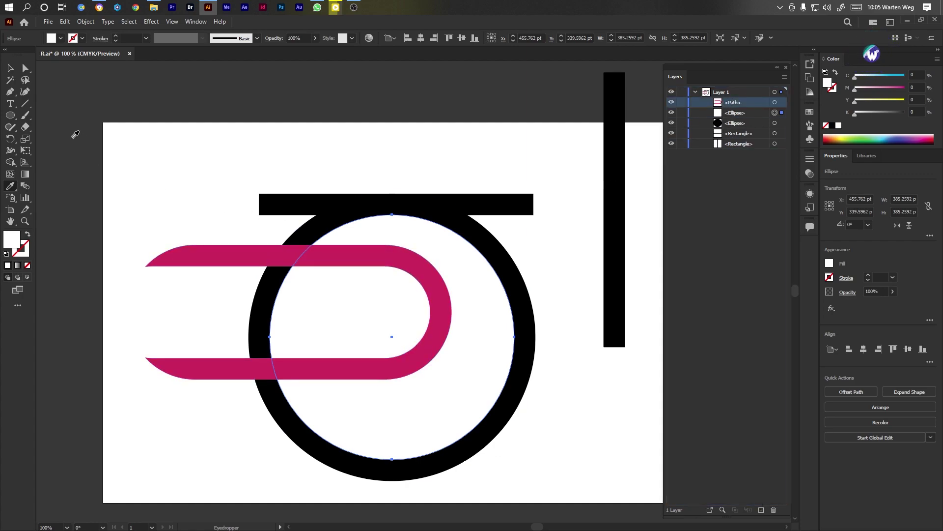
# Move the vertical bar down and left so it stands just to the right of the black ring
pyautogui.click(12, 70)
pyautogui.click(613, 208)
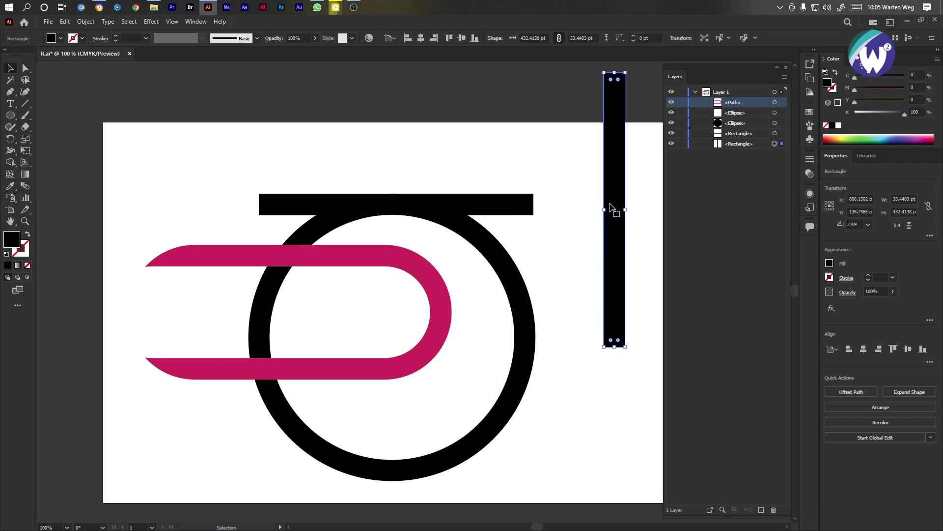
pyautogui.moveTo(619, 190); pyautogui.dragTo(594, 288)
pyautogui.rightClick(596, 289)
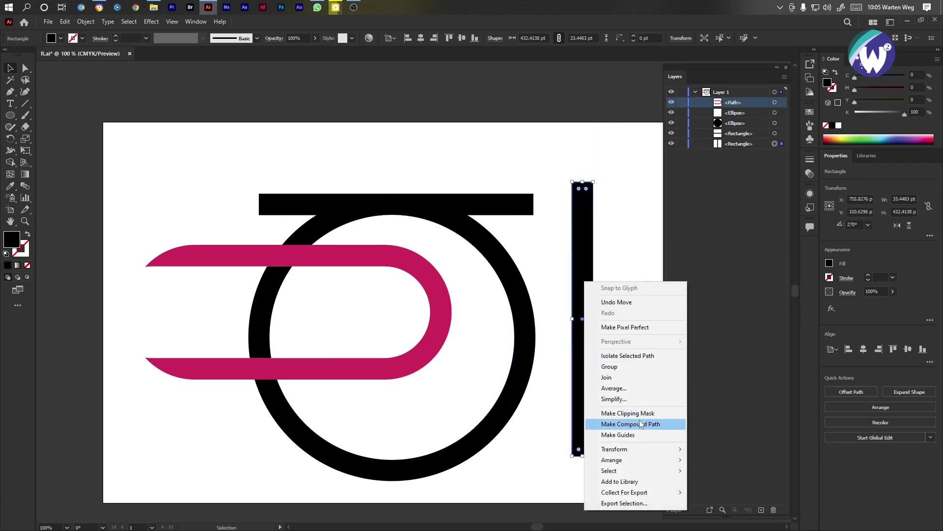
pyautogui.moveTo(639, 449)
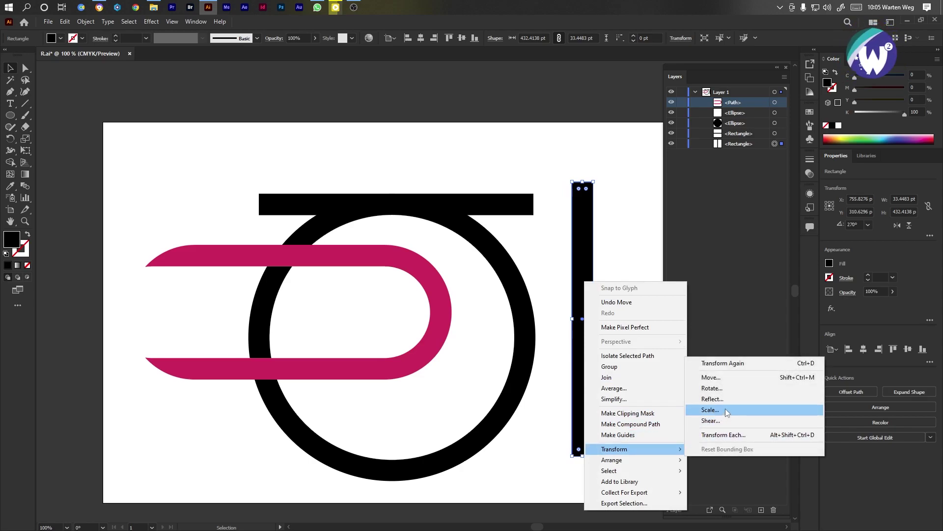
pyautogui.click(724, 387)
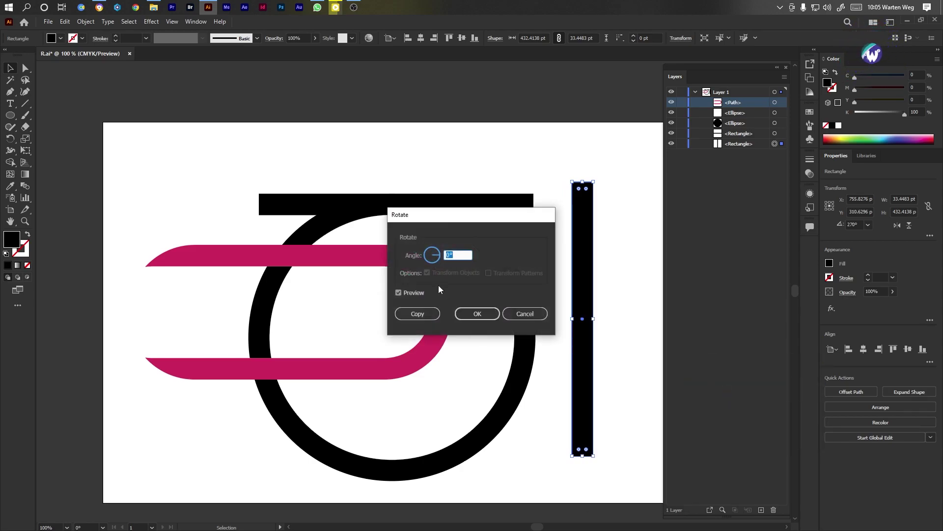
pyautogui.scroll(20, 463, 256)
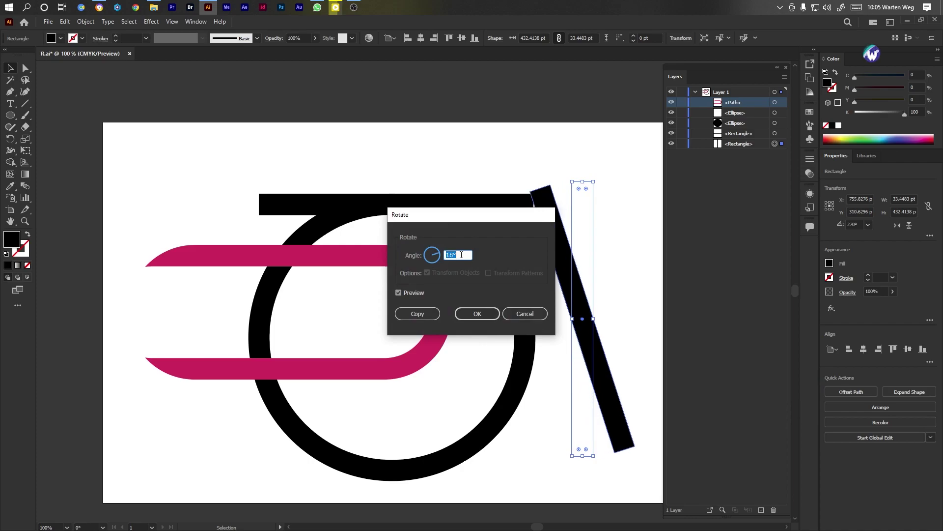
pyautogui.scroll(2, 462, 255)
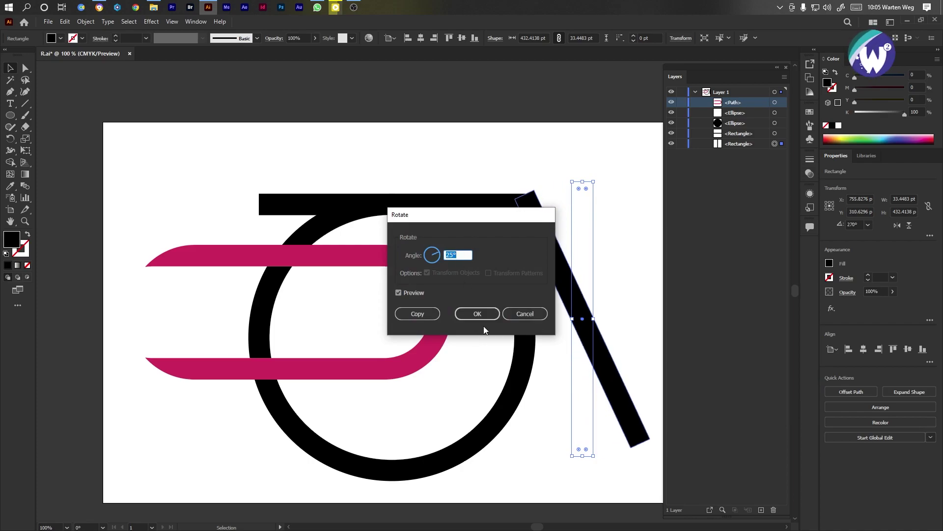
pyautogui.click(535, 314)
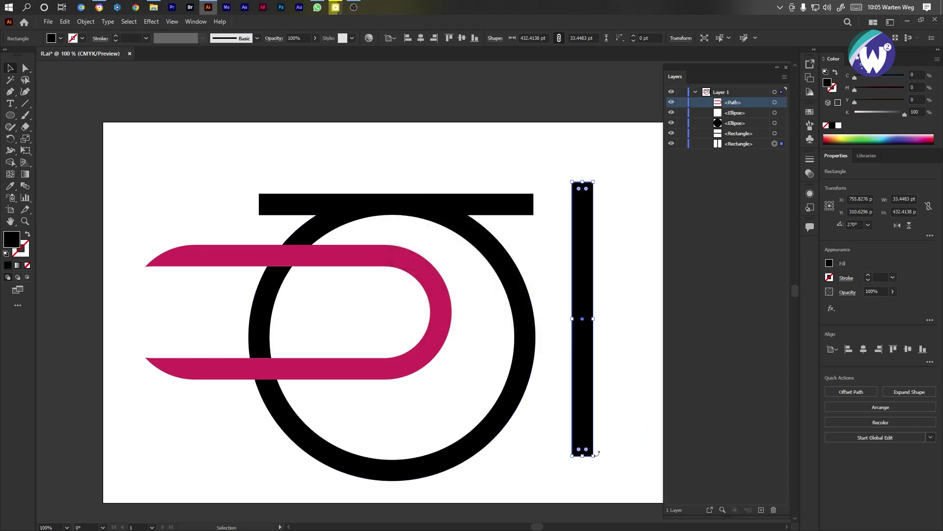
# Lengthen the vertical bar upward to about 742 pt, keeping its width
pyautogui.scroll(-2, 582, 456)
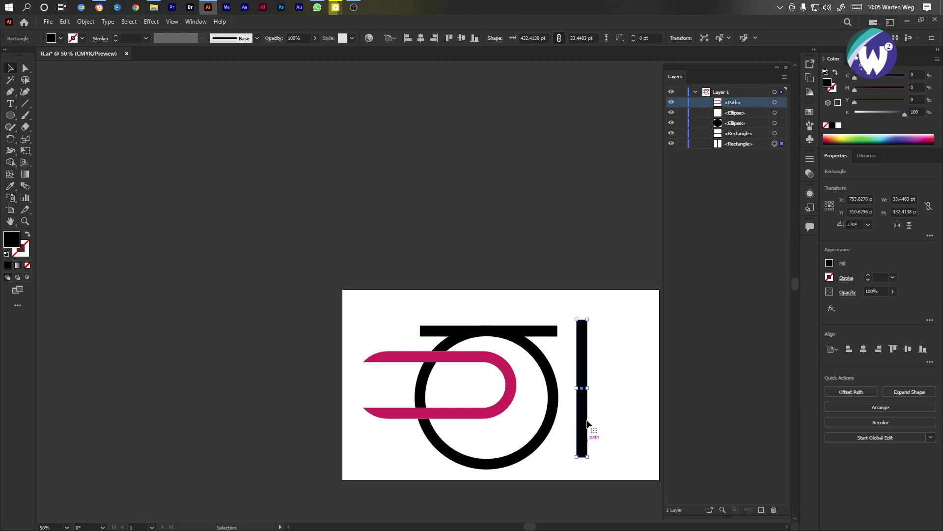
pyautogui.scroll(2, 580, 337)
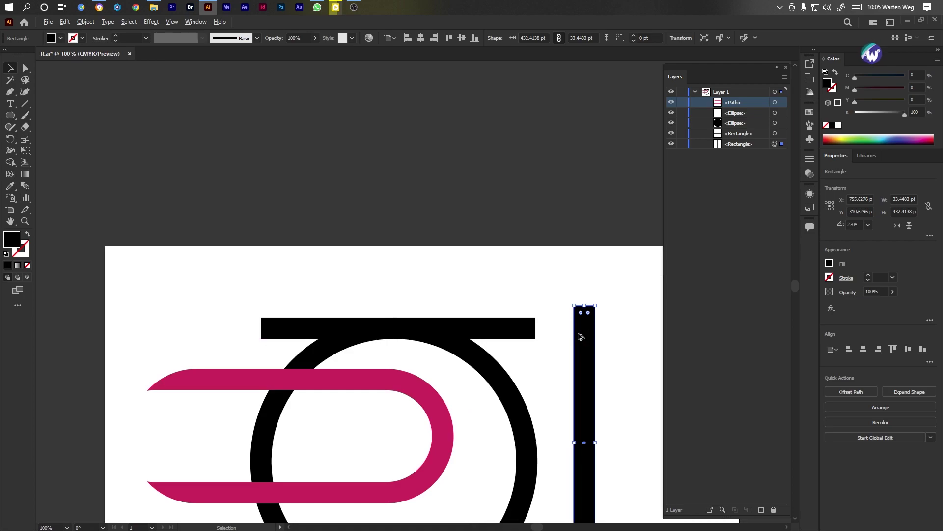
pyautogui.moveTo(585, 306); pyautogui.dragTo(585, 108)
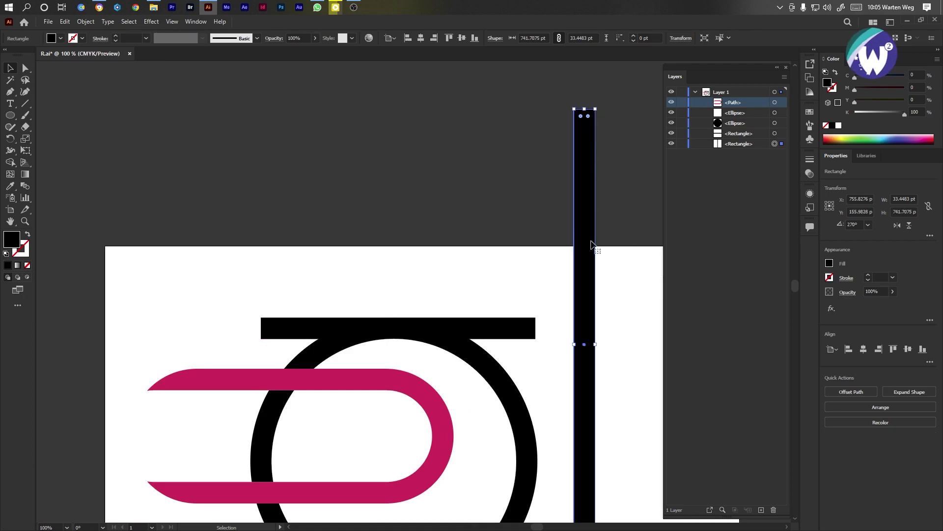
# Rotate the lengthened vertical bar by 25°
pyautogui.rightClick(586, 293)
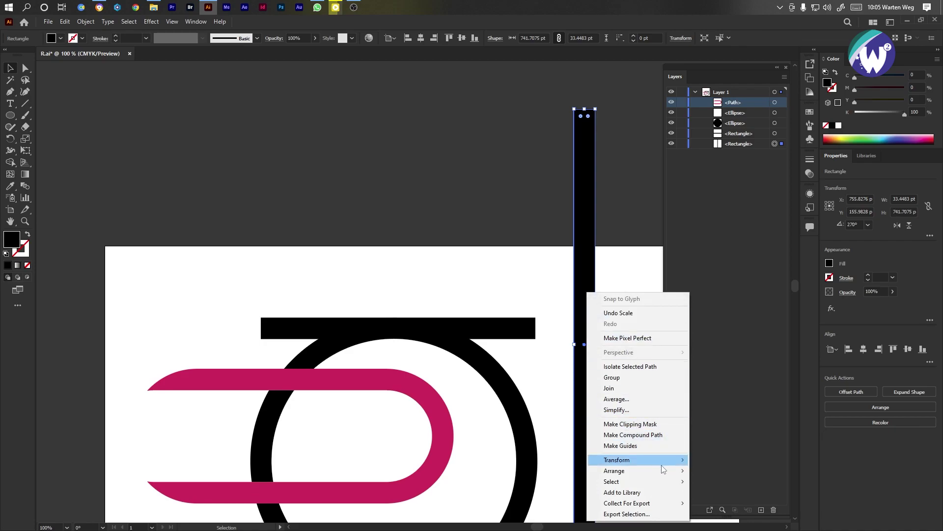
pyautogui.moveTo(673, 459)
pyautogui.click(714, 398)
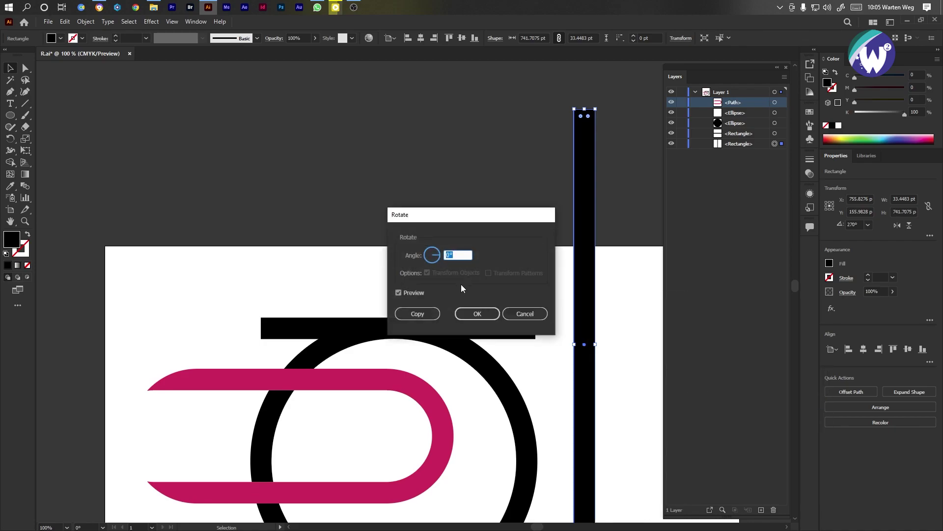
pyautogui.scroll(20, 462, 255)
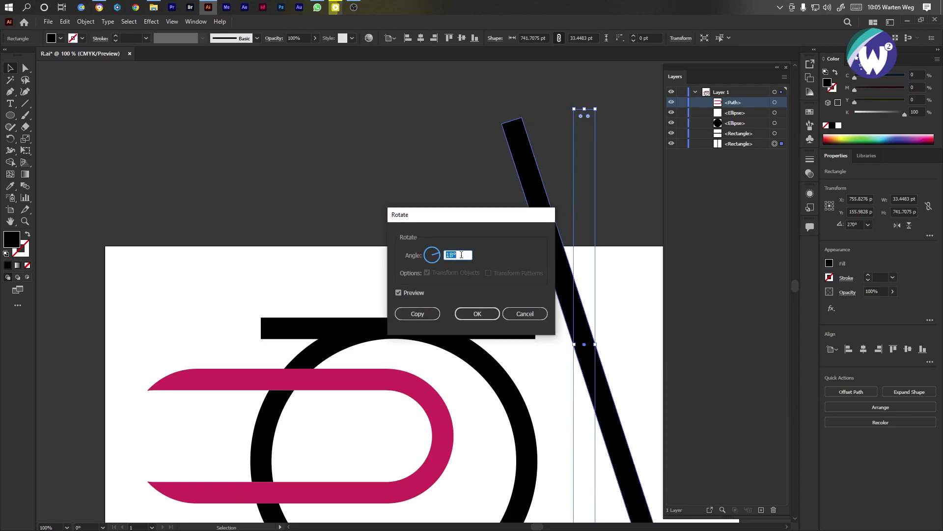
pyautogui.scroll(4, 461, 255)
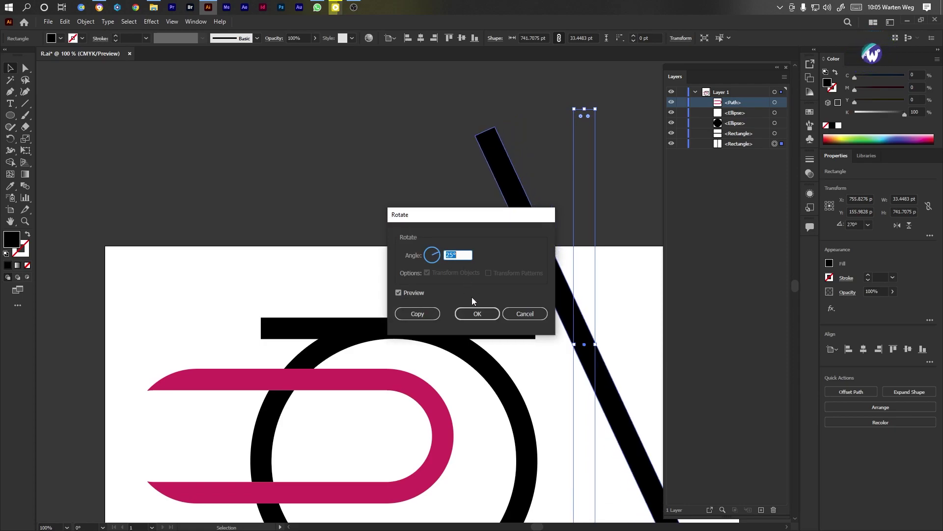
pyautogui.click(487, 321)
# Place the tilted bar diagonally across the ring and crimson band, and stack it directly behind the band
pyautogui.scroll(-5, 545, 366)
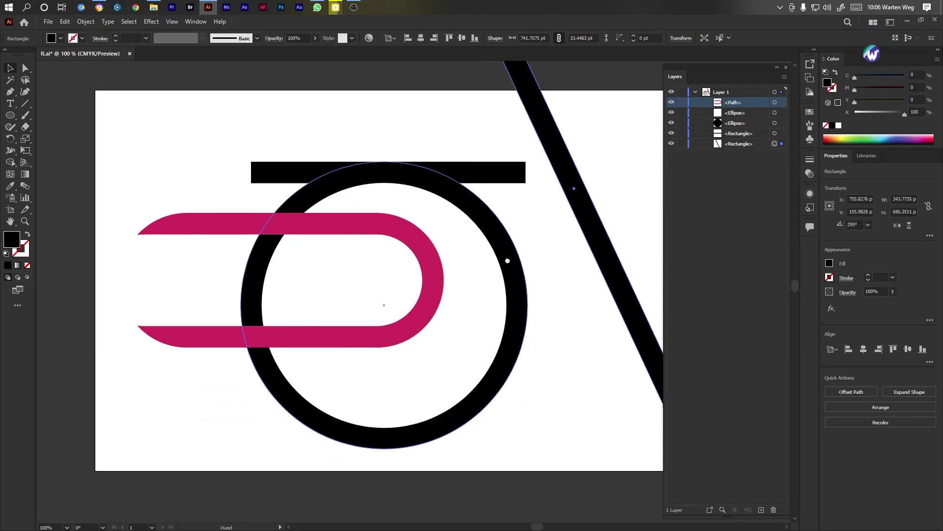
pyautogui.moveTo(591, 217); pyautogui.dragTo(363, 344)
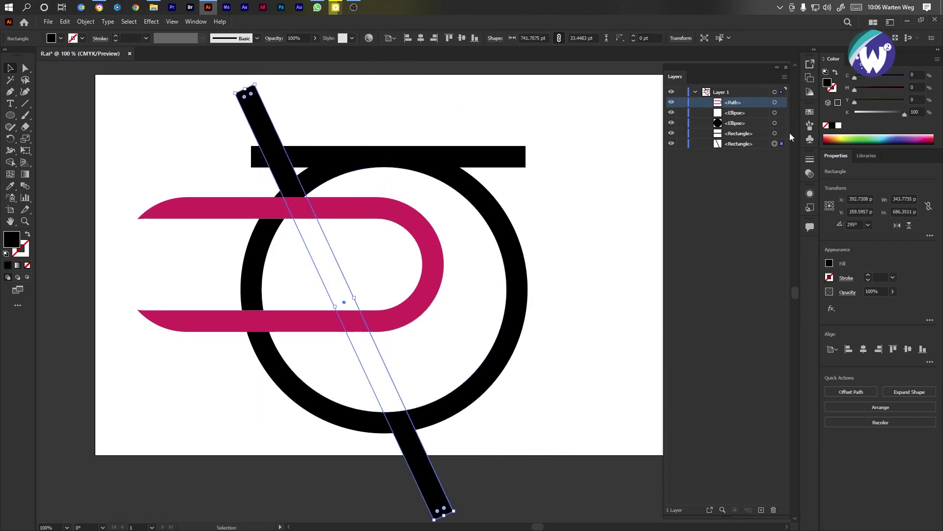
pyautogui.moveTo(746, 148); pyautogui.dragTo(739, 109)
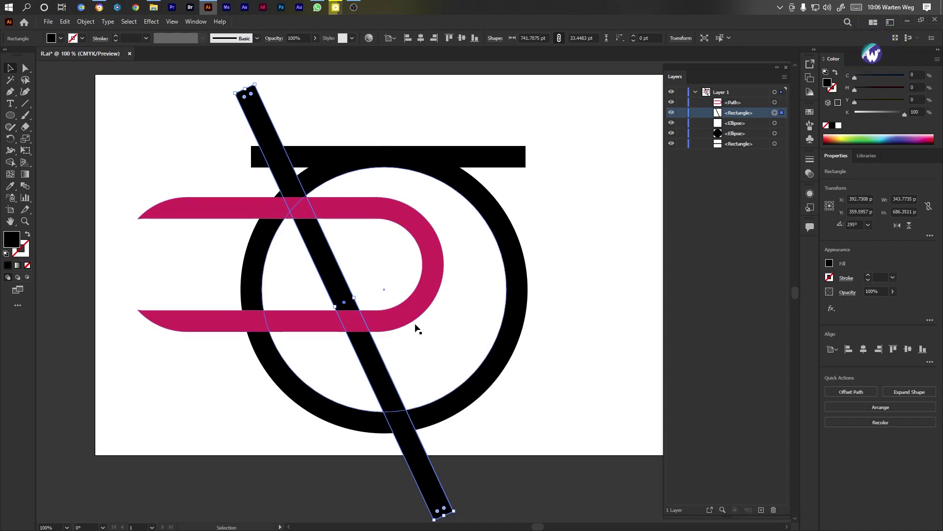
# Shift the crimson band slightly right, then move the diagonal bar right and a little down to match it
pyautogui.scroll(1, 402, 340)
pyautogui.scroll(1, 327, 278)
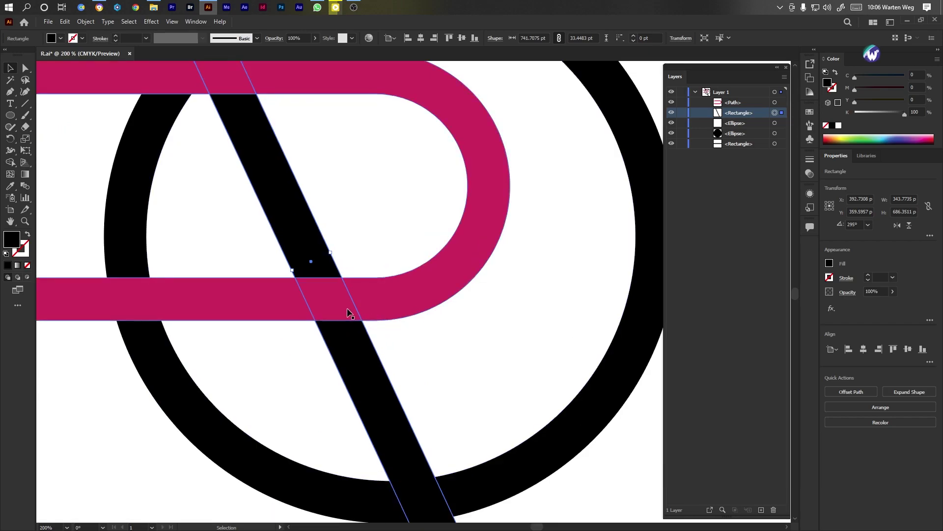
pyautogui.moveTo(347, 310); pyautogui.dragTo(345, 356)
pyautogui.scroll(-2, 345, 355)
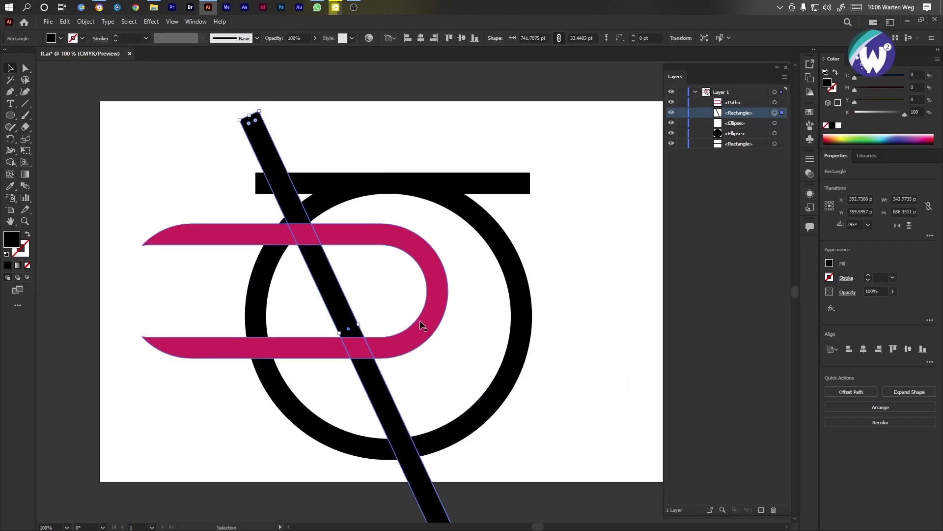
pyautogui.moveTo(426, 321); pyautogui.dragTo(445, 320)
pyautogui.moveTo(339, 311); pyautogui.dragTo(362, 318)
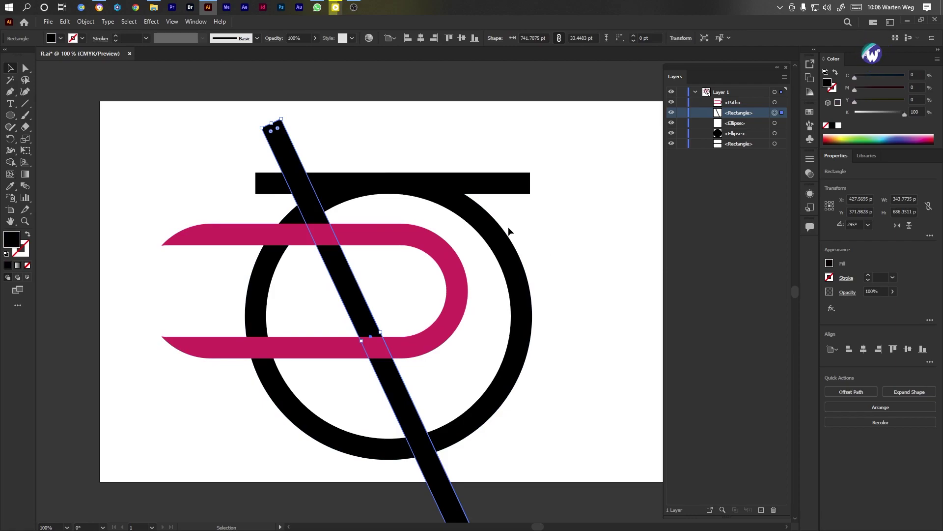
# Move the horizontal bar up, clear of the ring
pyautogui.scroll(2, 447, 217)
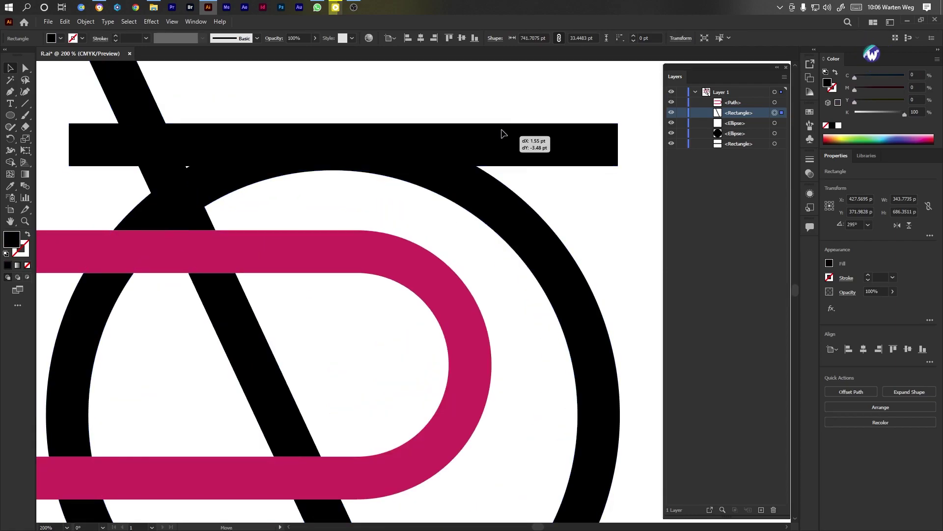
pyautogui.moveTo(500, 139); pyautogui.dragTo(502, 74)
pyautogui.scroll(-2, 432, 294)
pyautogui.moveTo(400, 385); pyautogui.dragTo(400, 325)
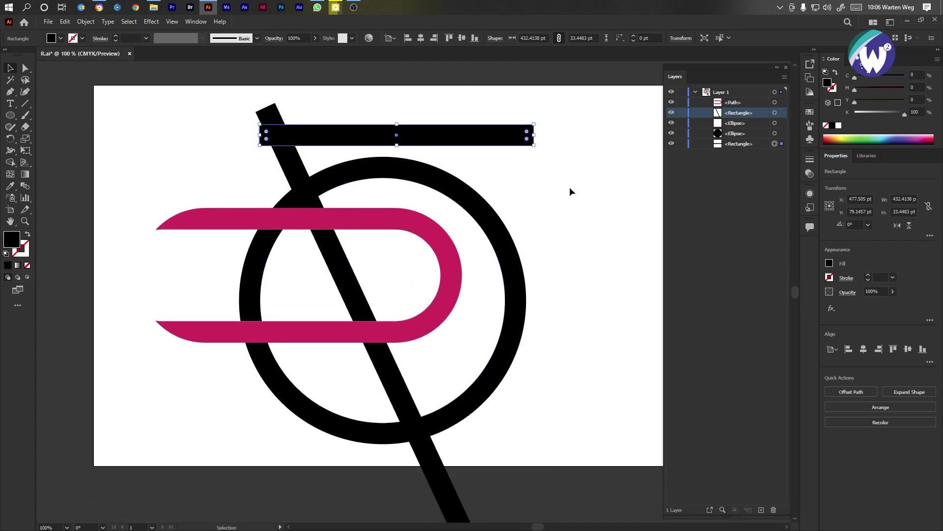
# Cut the inner circle out of the outer one with Shape Builder to leave a true ring
pyautogui.moveTo(552, 200); pyautogui.dragTo(485, 332)
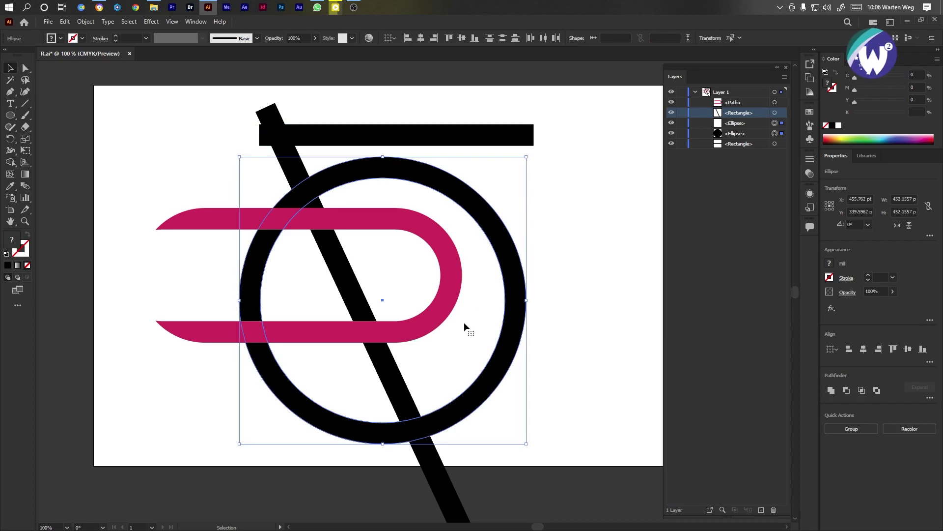
pyautogui.click(11, 163)
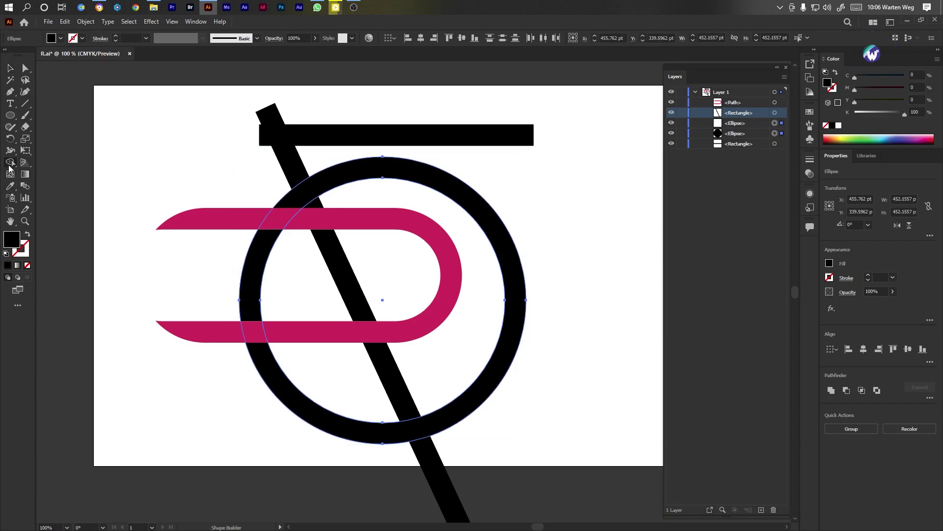
pyautogui.keyDown('alt'); pyautogui.click(471, 317); pyautogui.keyUp('alt')
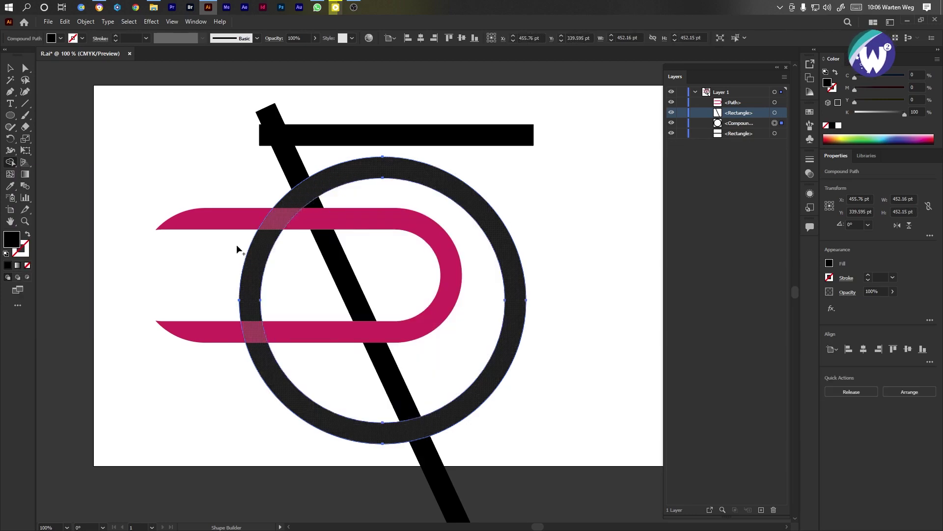
pyautogui.hotkey('ctrl', 'shift', 'a')
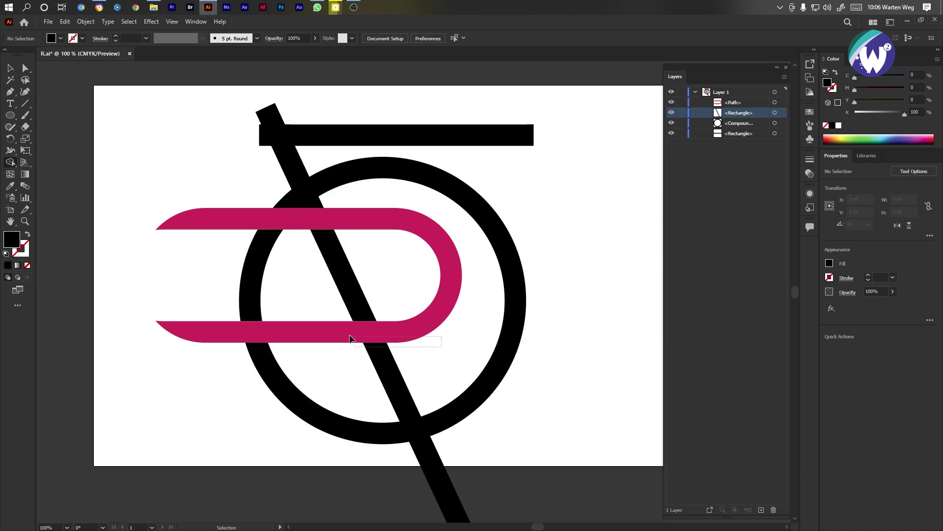
# Trim the crimson band's lower arm left of the diagonal bar, and the bar's parts inside and above the band, with Shape Builder
pyautogui.moveTo(353, 339); pyautogui.dragTo(343, 332)
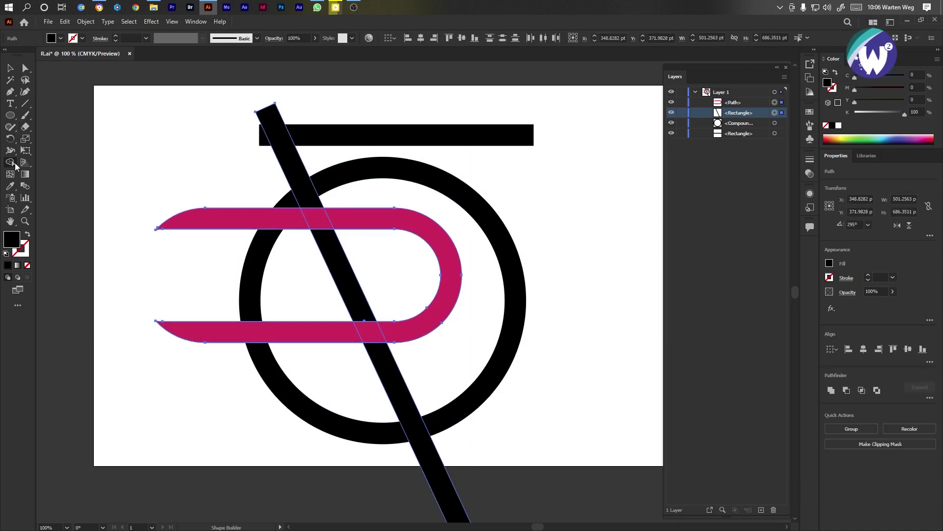
pyautogui.keyDown('alt'); pyautogui.click(305, 331); pyautogui.keyUp('alt')
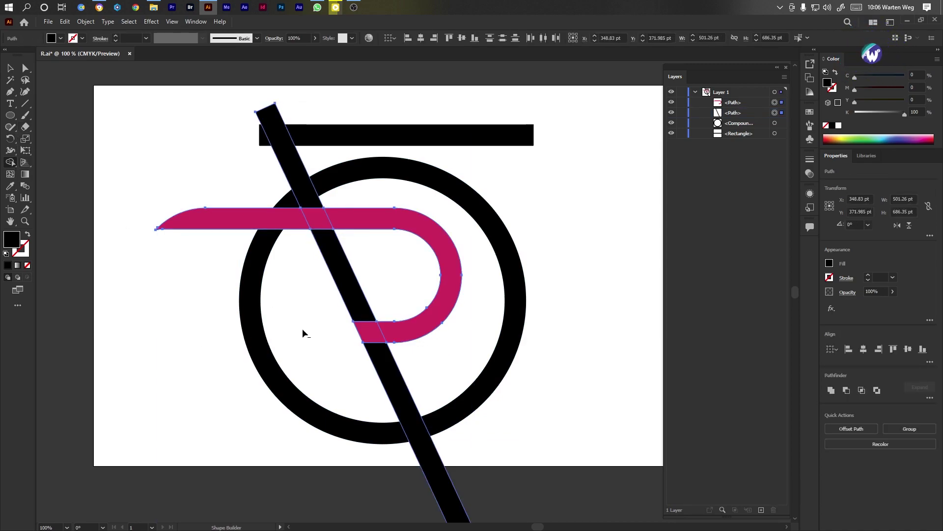
pyautogui.keyDown('alt'); pyautogui.click(356, 298); pyautogui.keyUp('alt')
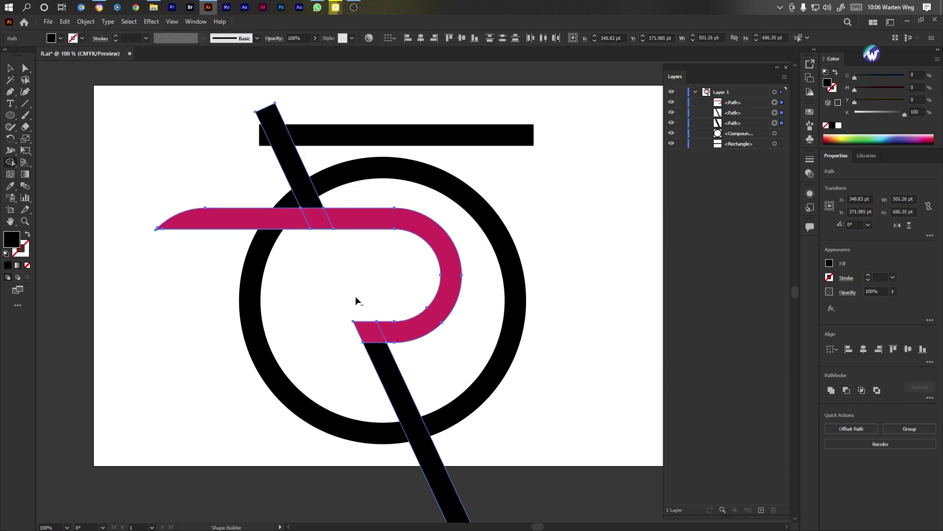
pyautogui.keyDown('alt'); pyautogui.click(309, 188); pyautogui.keyUp('alt')
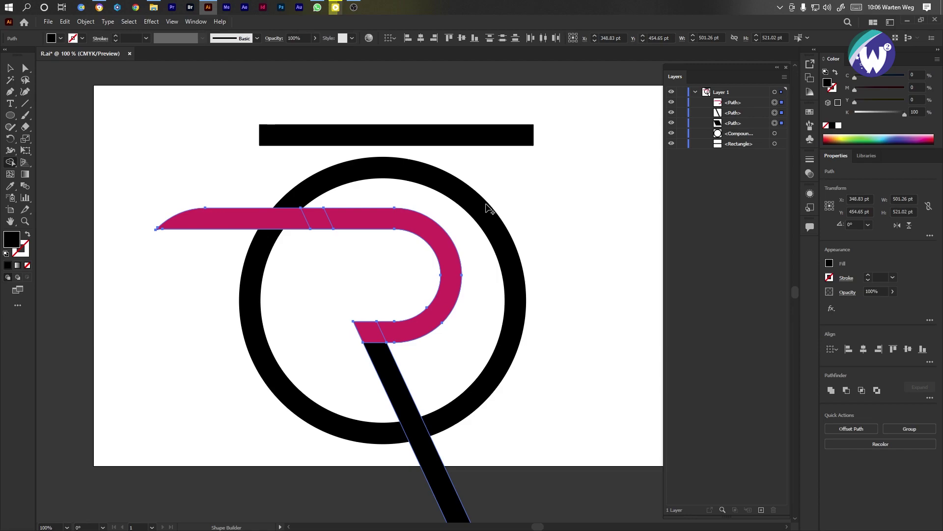
pyautogui.click(10, 69)
pyautogui.click(597, 278)
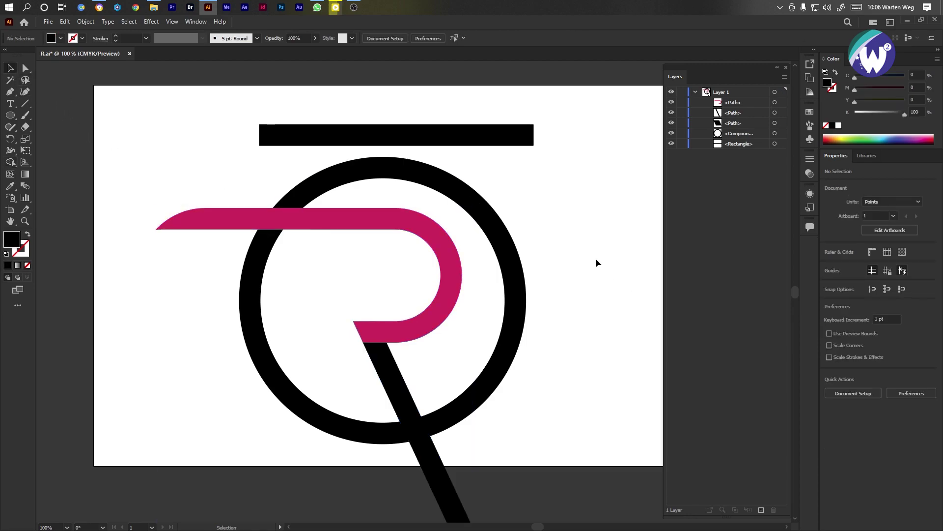
# Delete the bar fragment overlapping the band's upper arm, and move the band and leg slightly right and down
pyautogui.moveTo(322, 300); pyautogui.dragTo(393, 359)
pyautogui.click(318, 211)
pyautogui.press('Delete')
pyautogui.moveTo(356, 319); pyautogui.dragTo(373, 346)
pyautogui.click(594, 267)
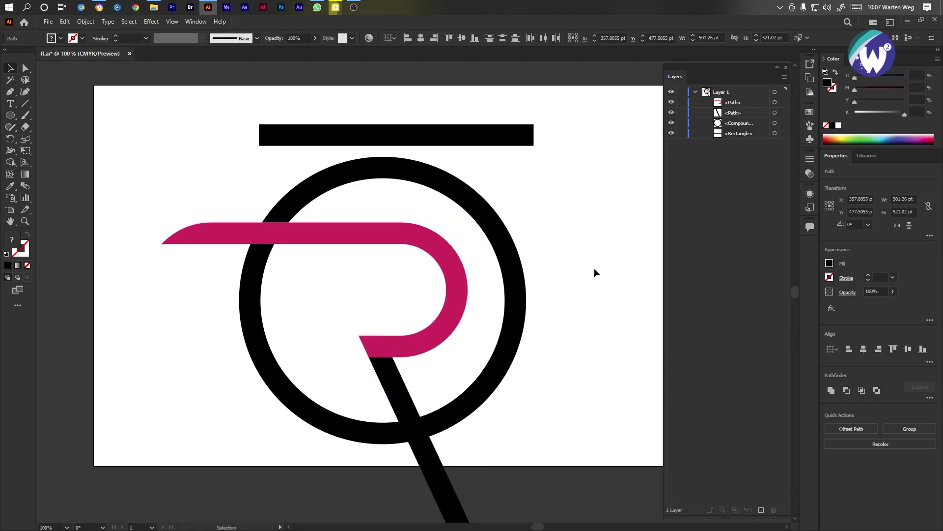
# Place a copy of the horizontal bar directly above the crimson band and a copy of the leg against its left edge as spacers
pyautogui.moveTo(460, 134); pyautogui.dragTo(359, 212)
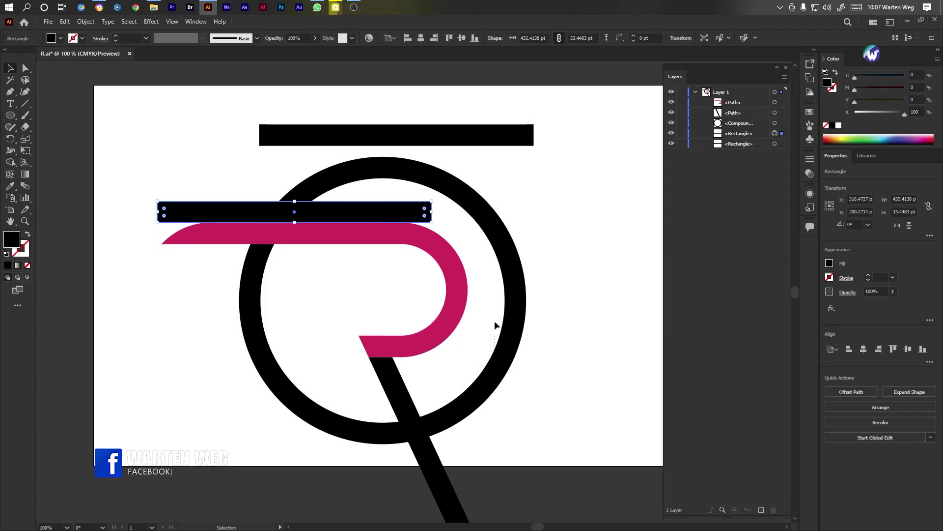
pyautogui.click(449, 406)
pyautogui.moveTo(428, 427); pyautogui.dragTo(430, 305)
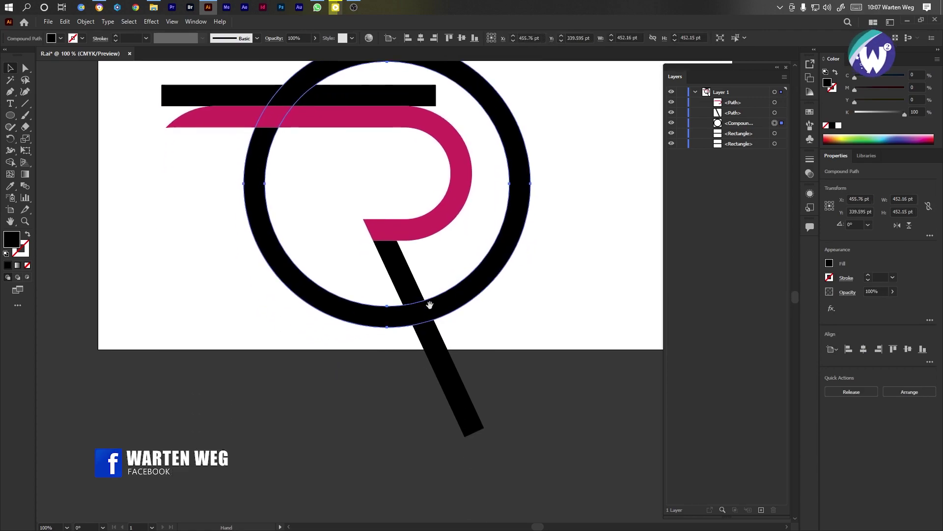
pyautogui.click(427, 345)
pyautogui.moveTo(426, 346)
pyautogui.mouseDown()
pyautogui.moveTo(406, 354)
pyautogui.moveTo(415, 351)
pyautogui.mouseUp()
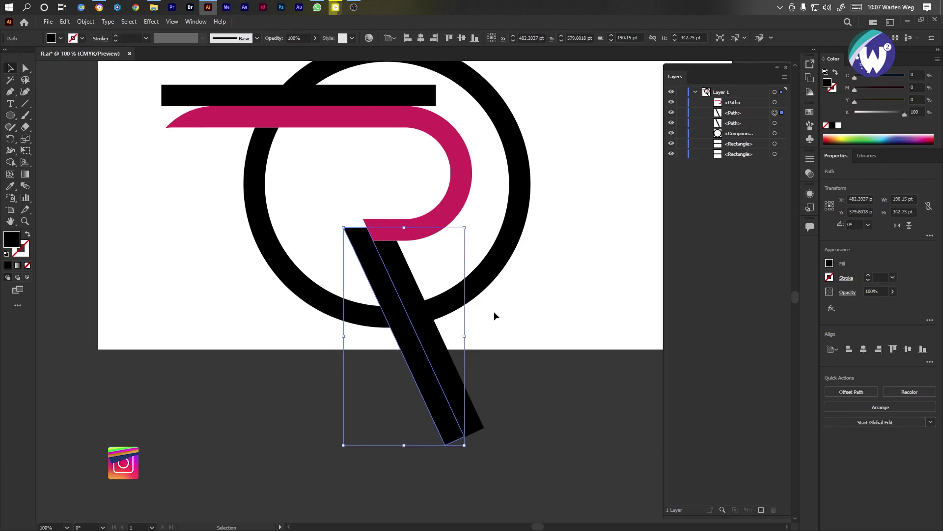
# Trim the parts of the band, upper spacer and both leg bars that extend outside the ring with Shape Builder
pyautogui.keyDown('alt'); pyautogui.scroll(-2, 493, 311); pyautogui.keyUp('alt')
pyautogui.moveTo(559, 179); pyautogui.dragTo(329, 330)
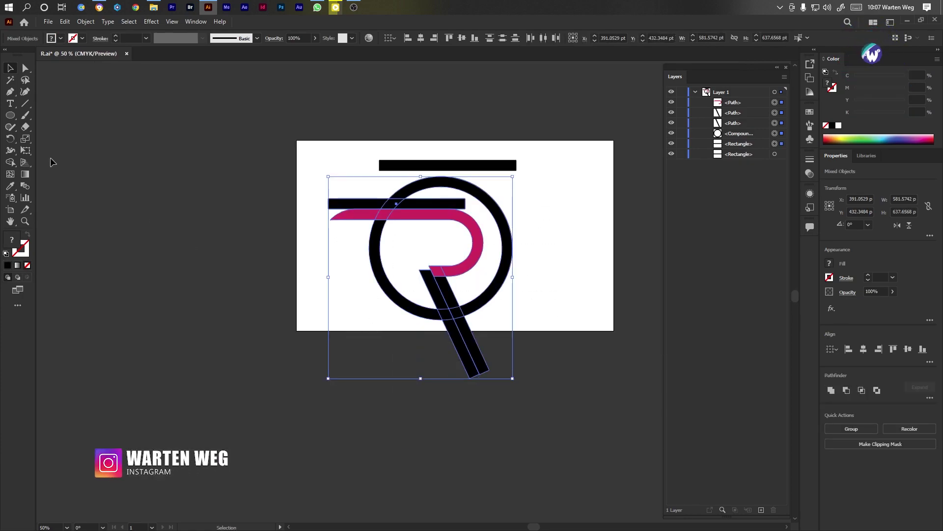
pyautogui.click(12, 162)
pyautogui.keyDown('alt'); pyautogui.moveTo(357, 219); pyautogui.dragTo(354, 203); pyautogui.keyUp('alt')
pyautogui.keyDown('alt'); pyautogui.click(472, 353); pyautogui.keyUp('alt')
pyautogui.keyDown('alt'); pyautogui.click(449, 331); pyautogui.keyUp('alt')
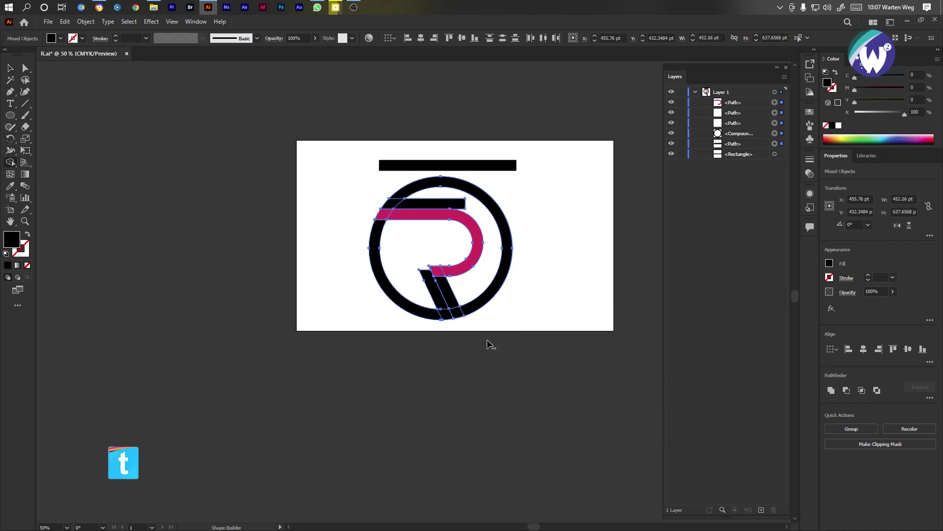
# Remove both spacers along with the ring sections they cross, and merge the remaining band, leg and ring pieces into one black shape
pyautogui.scroll(1, 479, 340)
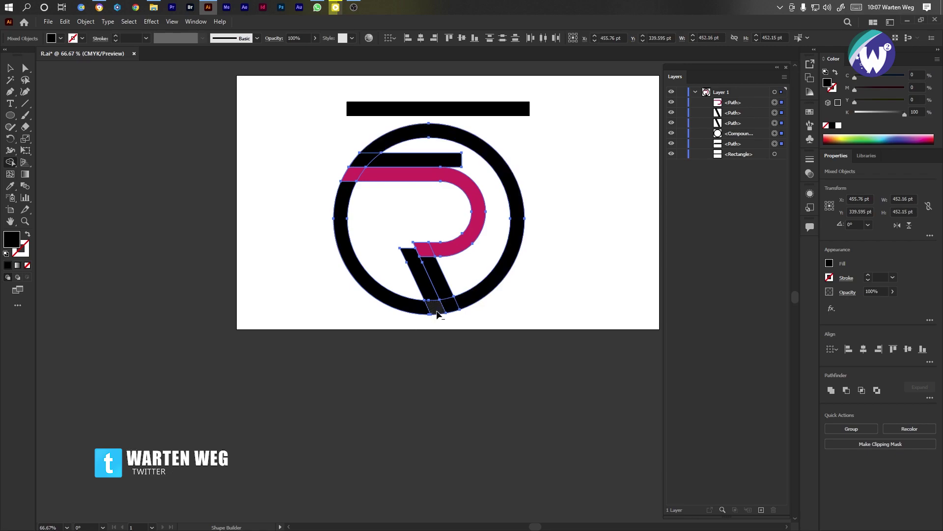
pyautogui.keyDown('alt'); pyautogui.moveTo(436, 313); pyautogui.dragTo(408, 253); pyautogui.keyUp('alt')
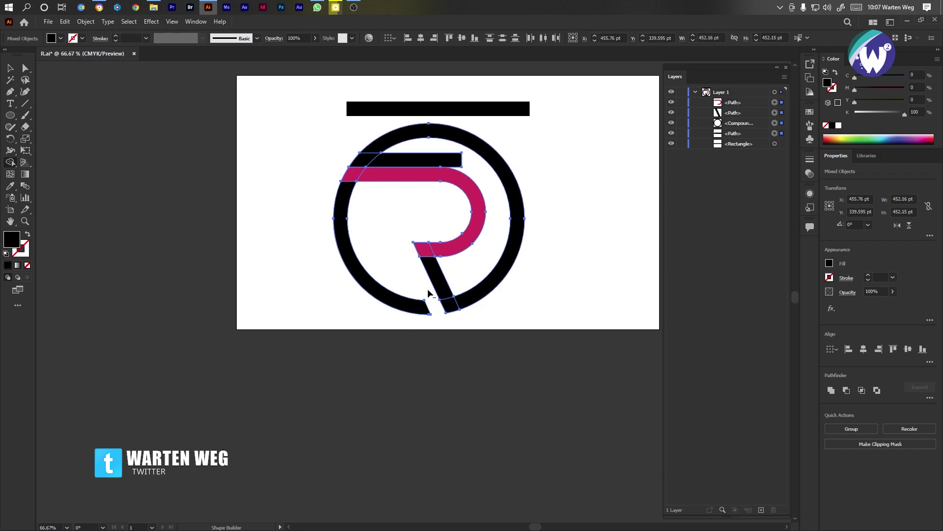
pyautogui.keyDown('alt'); pyautogui.click(342, 158); pyautogui.keyUp('alt')
pyautogui.moveTo(437, 279)
pyautogui.mouseDown()
pyautogui.moveTo(450, 297)
pyautogui.moveTo(432, 291)
pyautogui.moveTo(427, 252)
pyautogui.moveTo(451, 298)
pyautogui.moveTo(472, 301)
pyautogui.mouseUp()
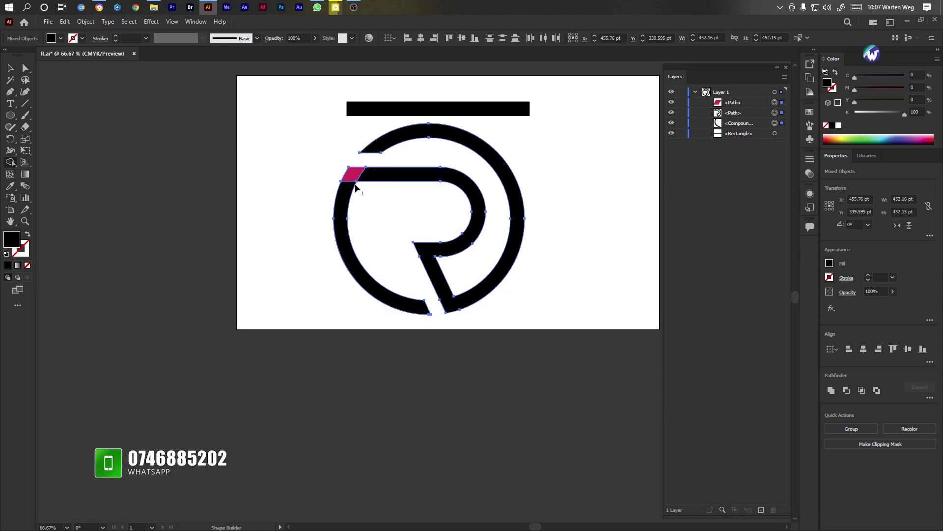
pyautogui.moveTo(360, 175); pyautogui.dragTo(374, 175)
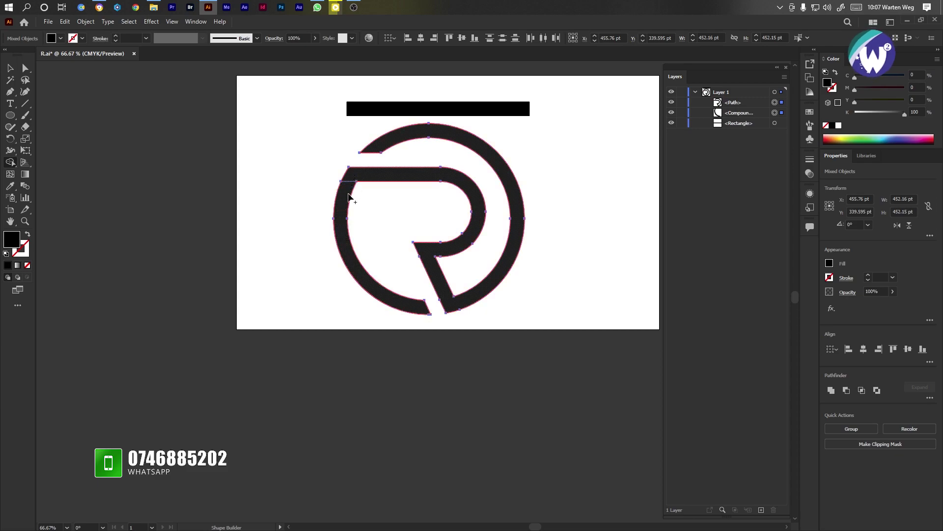
# Delete the spare horizontal bar above the ring
pyautogui.press('v')
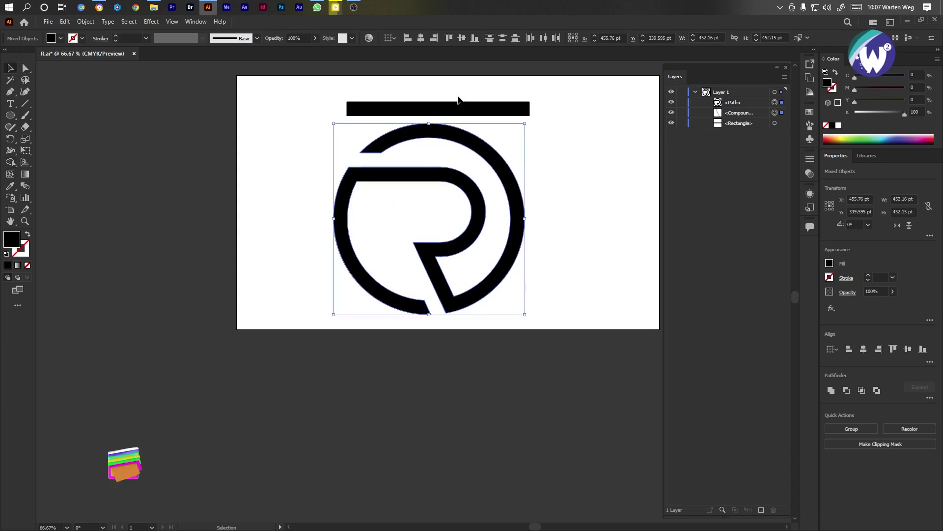
pyautogui.click(453, 108)
pyautogui.press('Delete')
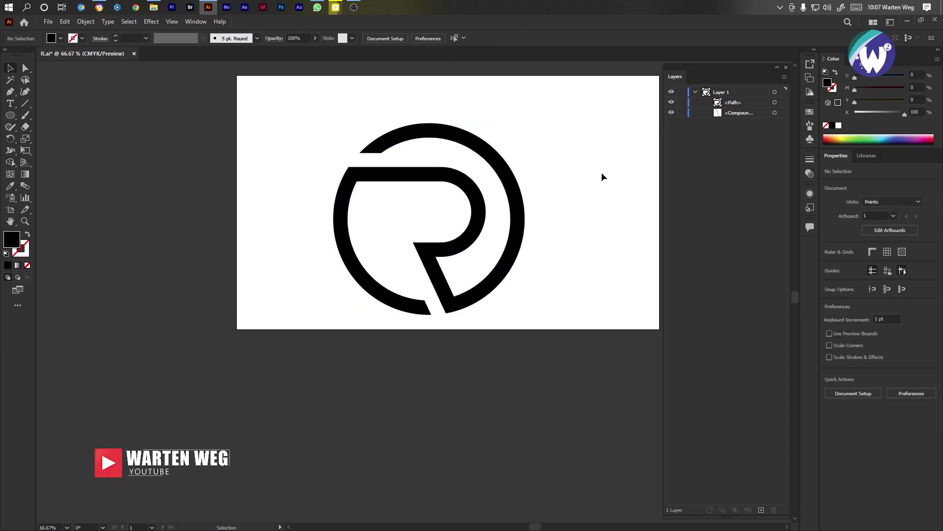
# Shrink the logo to about 384 pt wide, move it off the artboard, and delete the thin leftover sliver
pyautogui.click(509, 156)
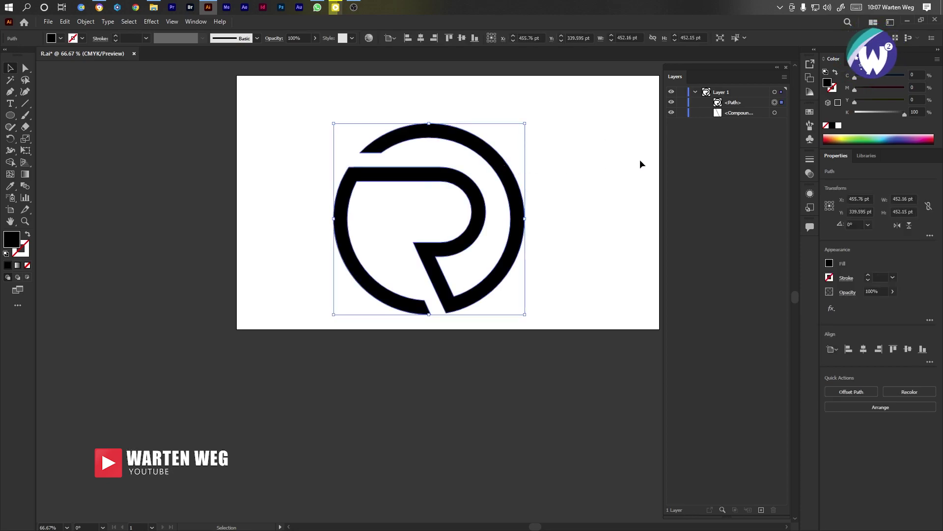
pyautogui.moveTo(526, 222); pyautogui.dragTo(142, 280)
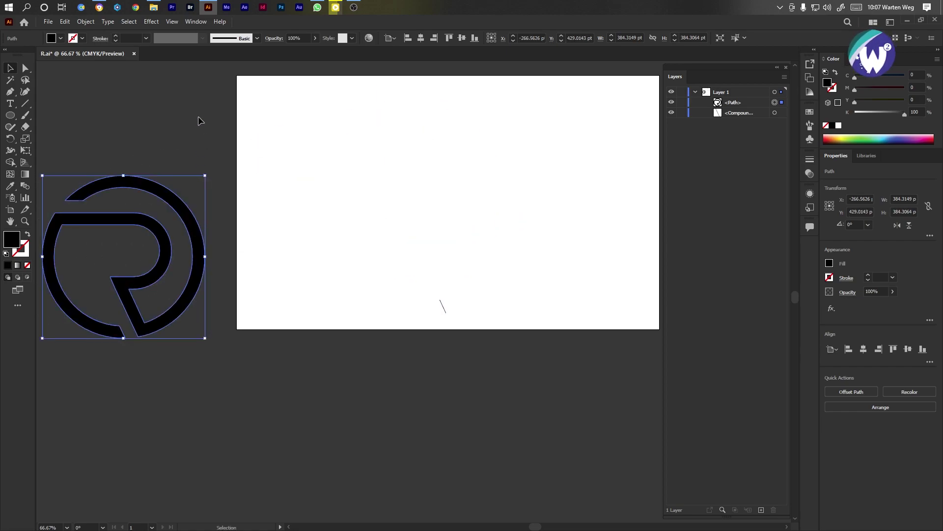
pyautogui.moveTo(235, 79); pyautogui.dragTo(571, 330)
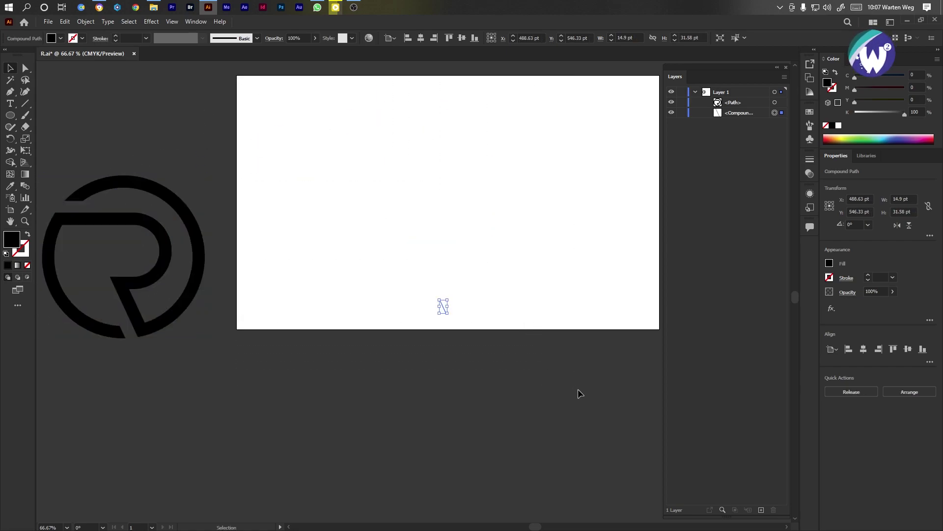
pyautogui.press('Delete')
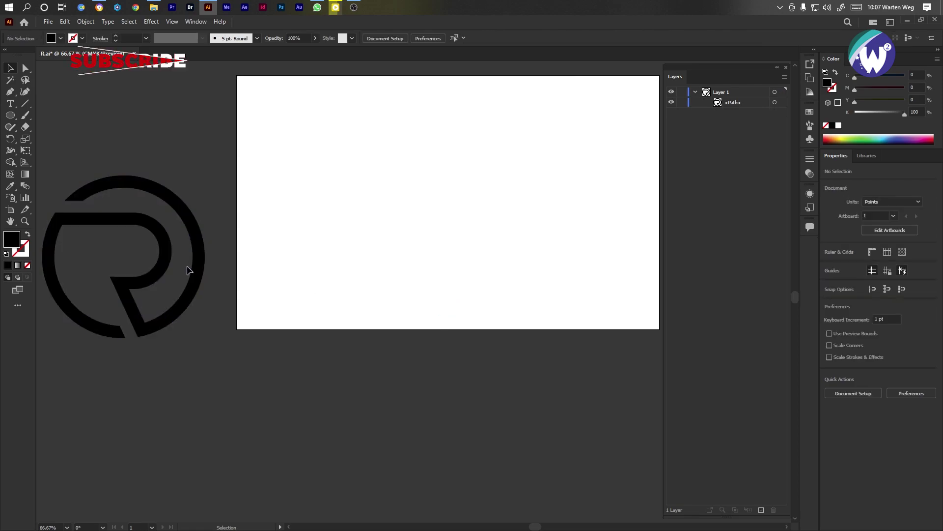
# Centre the logo in the upper part of the artboard and add the text "Brand Name Here" beneath it
pyautogui.moveTo(169, 260); pyautogui.dragTo(465, 199)
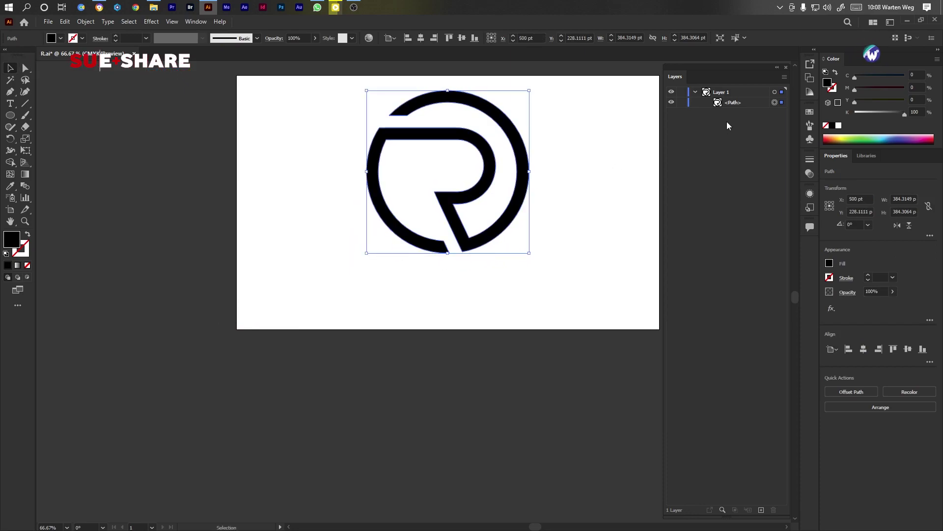
pyautogui.press('t')
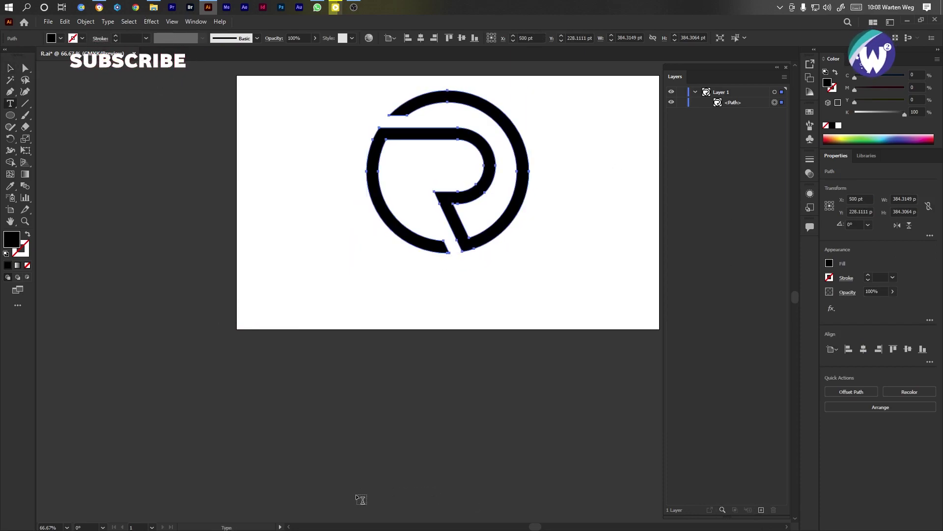
pyautogui.click(417, 297)
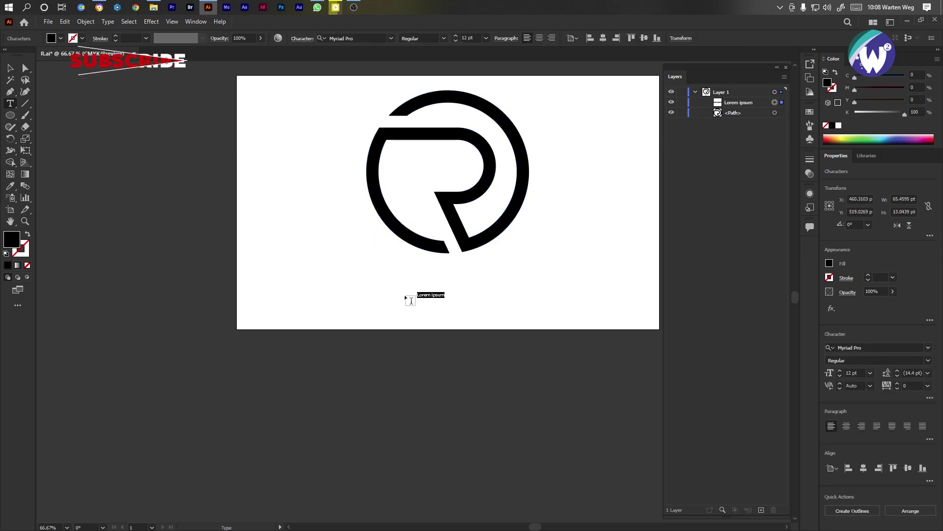
pyautogui.write('Bra')
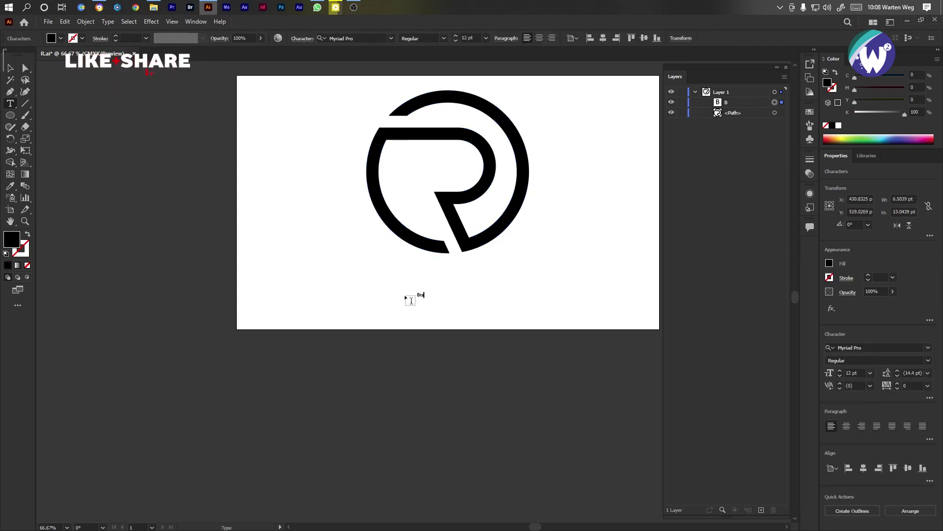
pyautogui.write('nd M')
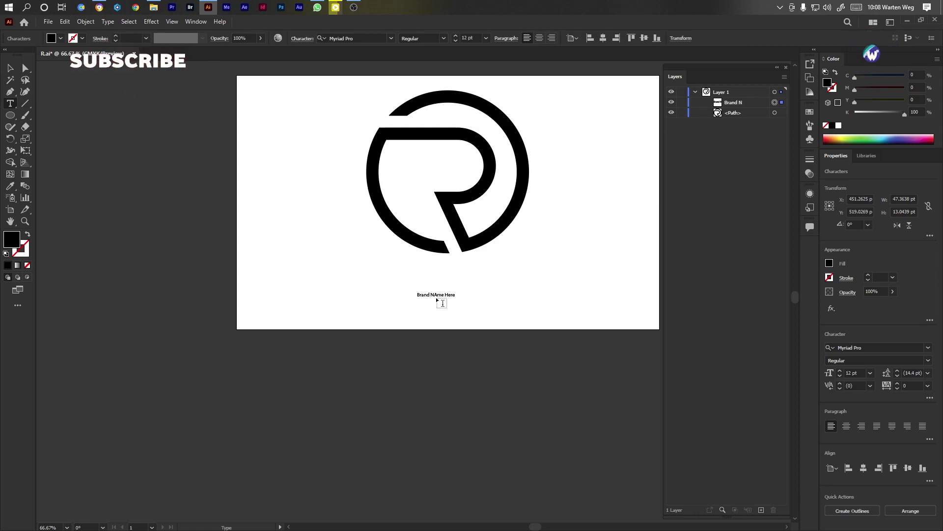
pyautogui.press('Escape')
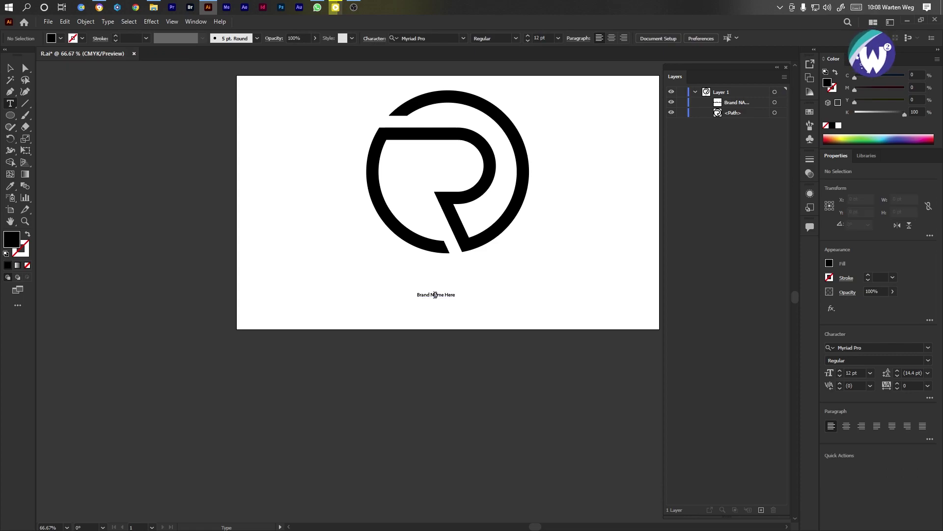
pyautogui.moveTo(433, 294); pyautogui.dragTo(438, 295)
pyautogui.write('a')
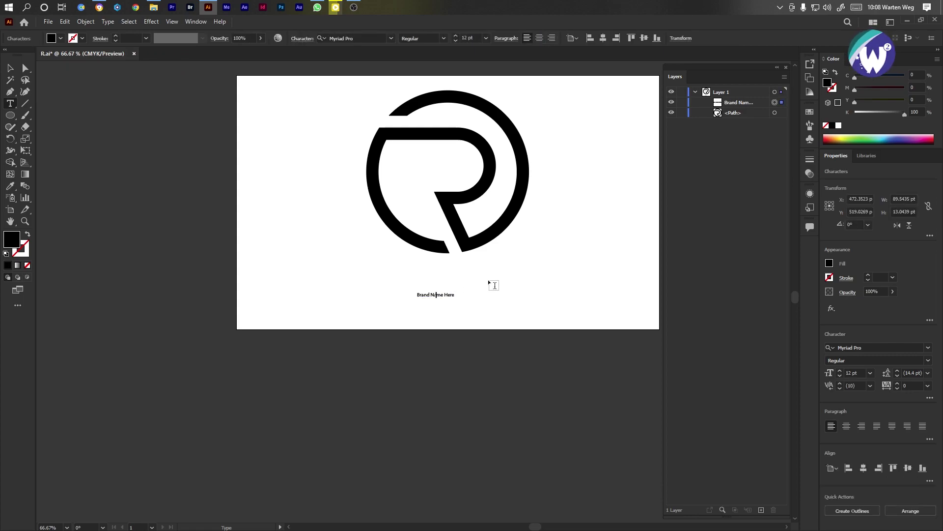
# Set the brand text in Impact at about 87 pt and place a copy of it directly below
pyautogui.click(860, 347)
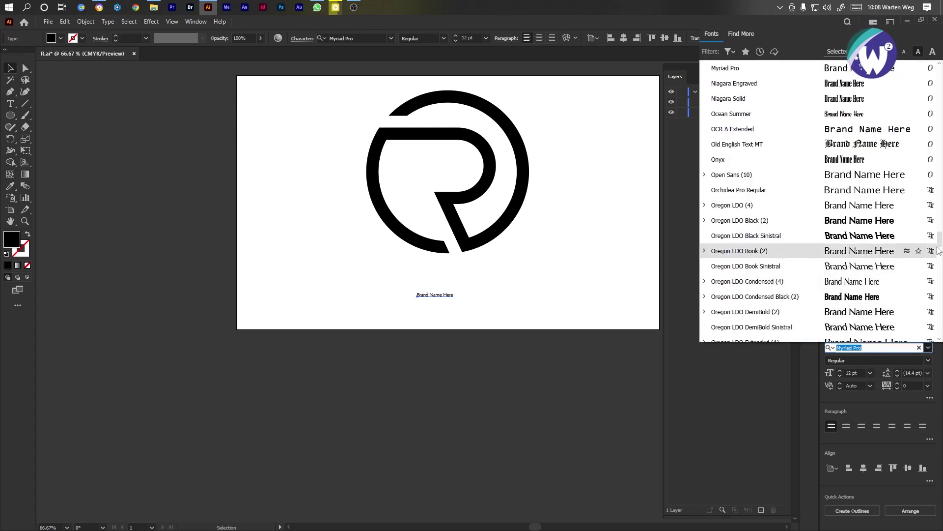
pyautogui.scroll(20, 937, 245)
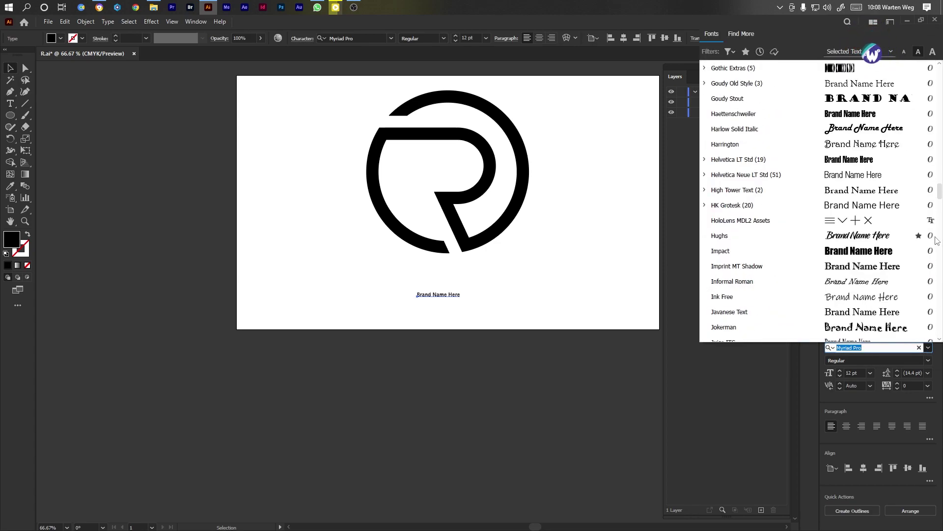
pyautogui.click(857, 251)
pyautogui.moveTo(456, 292); pyautogui.dragTo(444, 314)
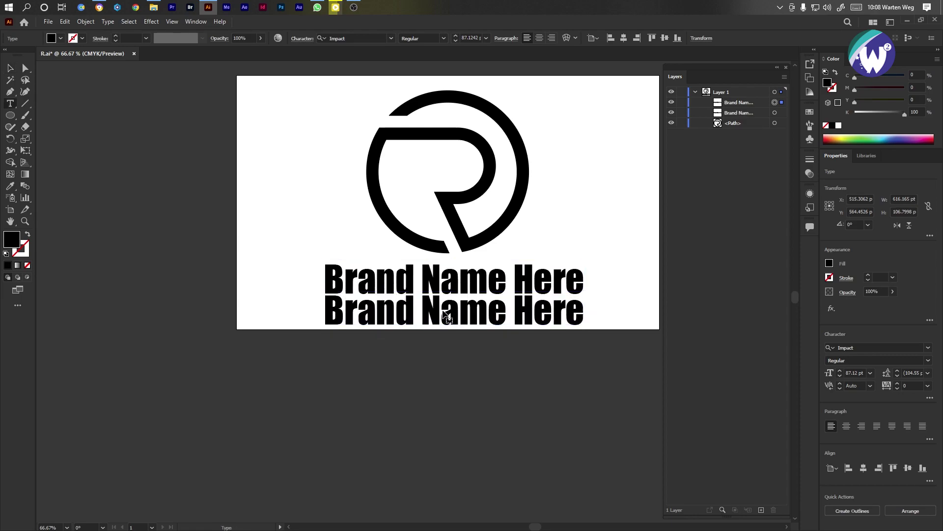
# Replace the wording of the lower text copy with "SLOGAN HERE"
pyautogui.tripleClick(439, 307)
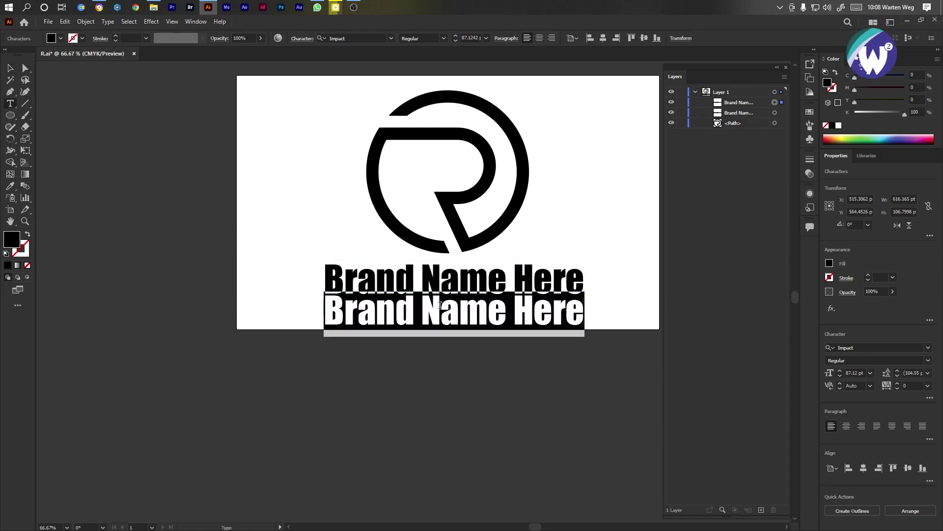
pyautogui.write('SL')
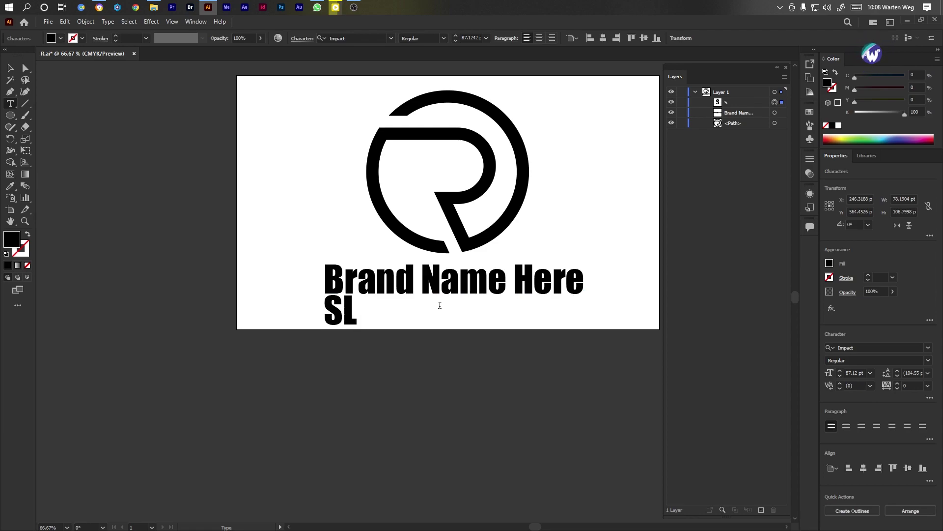
pyautogui.write('OGAN')
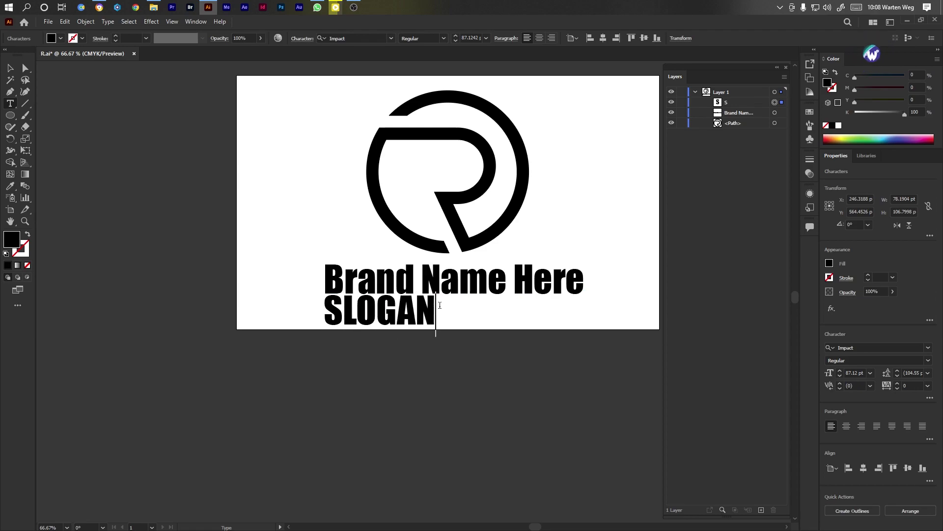
pyautogui.write(' HERE')
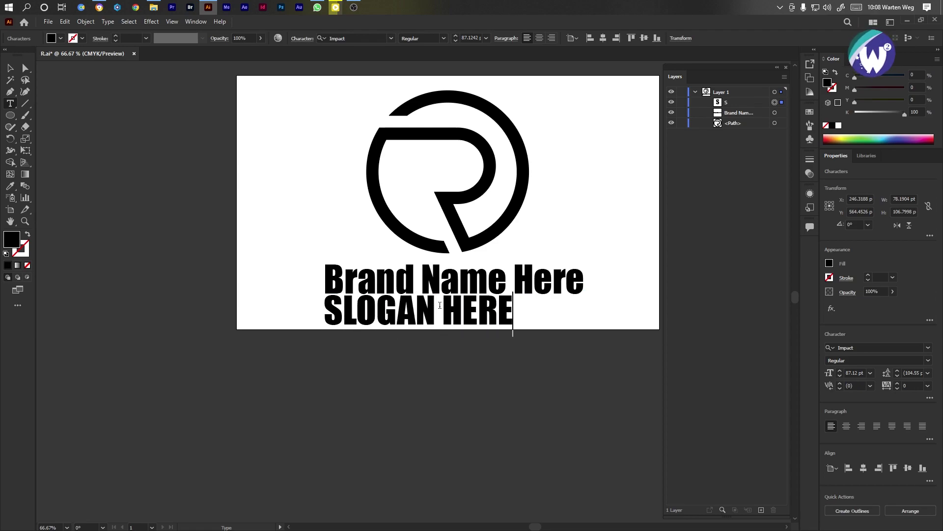
pyautogui.click(10, 68)
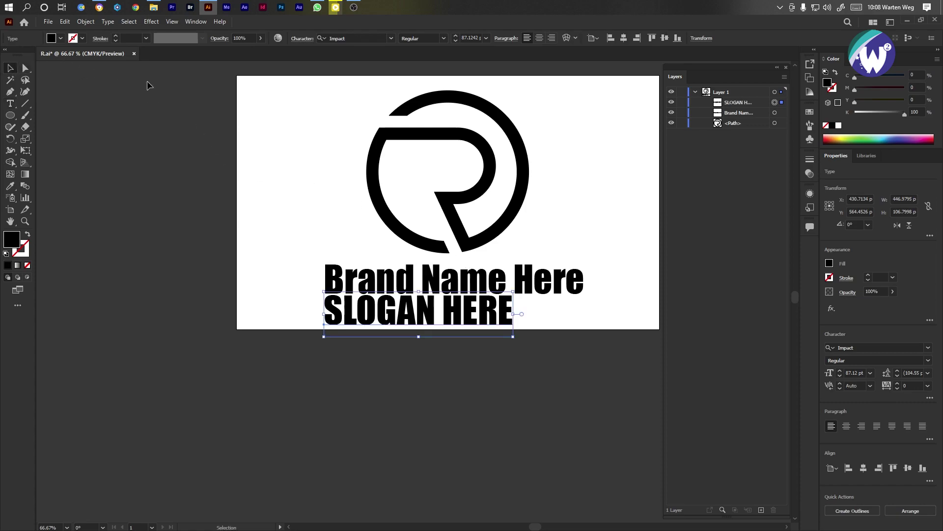
# Set the slogan in AvantGarde Bk BT Book at 36 pt with a tracking of 200
pyautogui.click(929, 348)
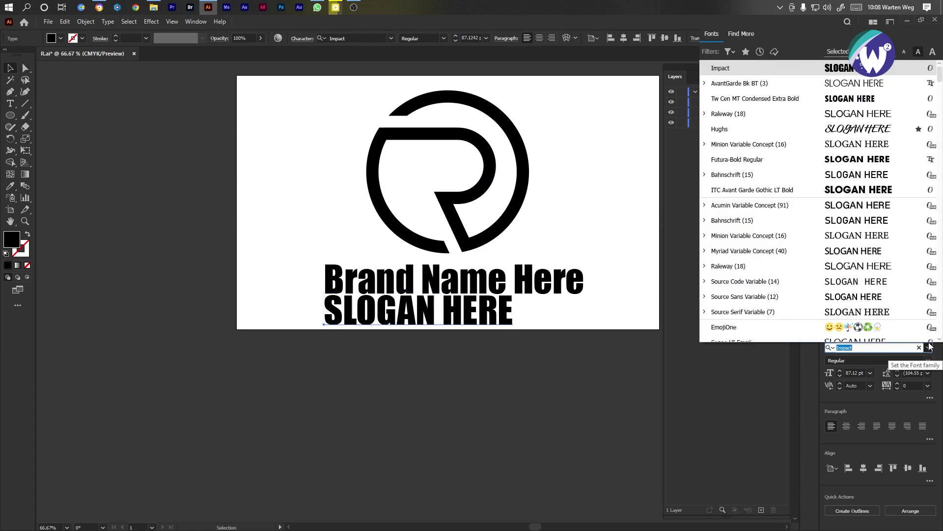
pyautogui.click(841, 82)
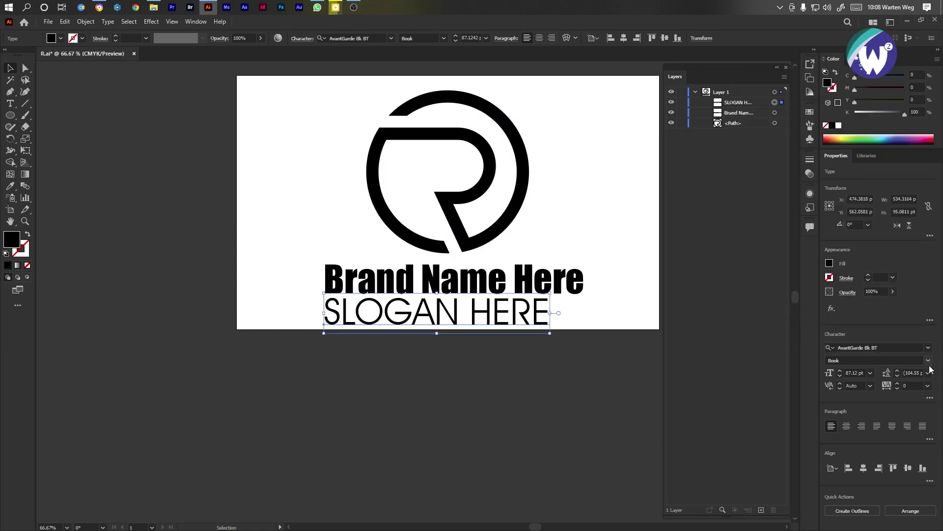
pyautogui.click(928, 385)
pyautogui.click(912, 354)
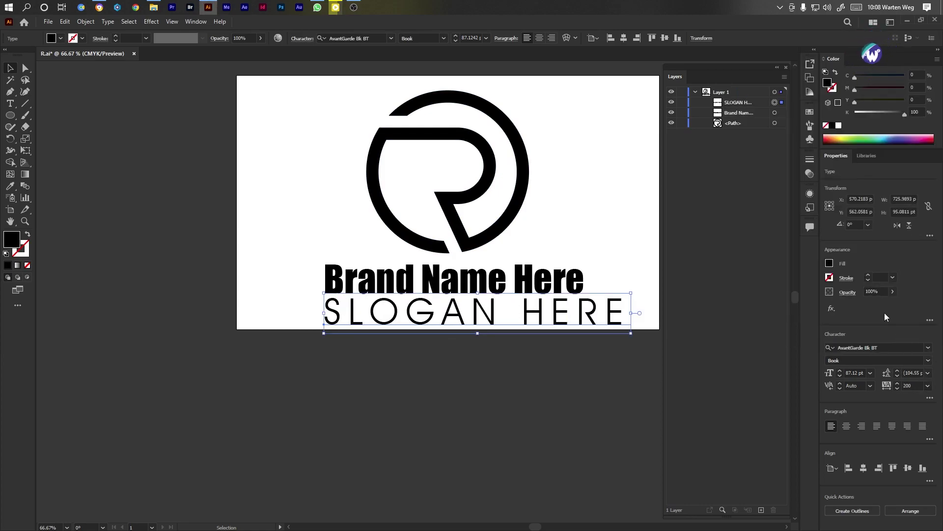
pyautogui.click(870, 373)
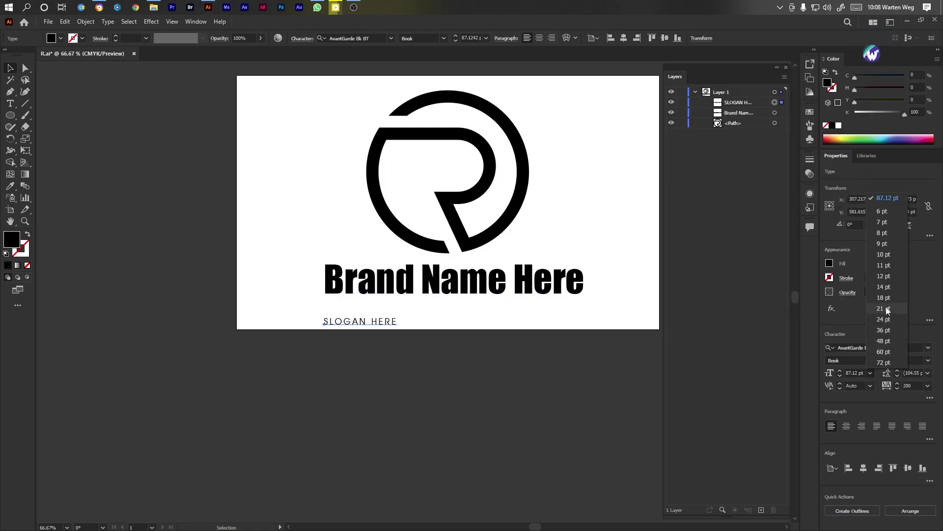
pyautogui.click(886, 327)
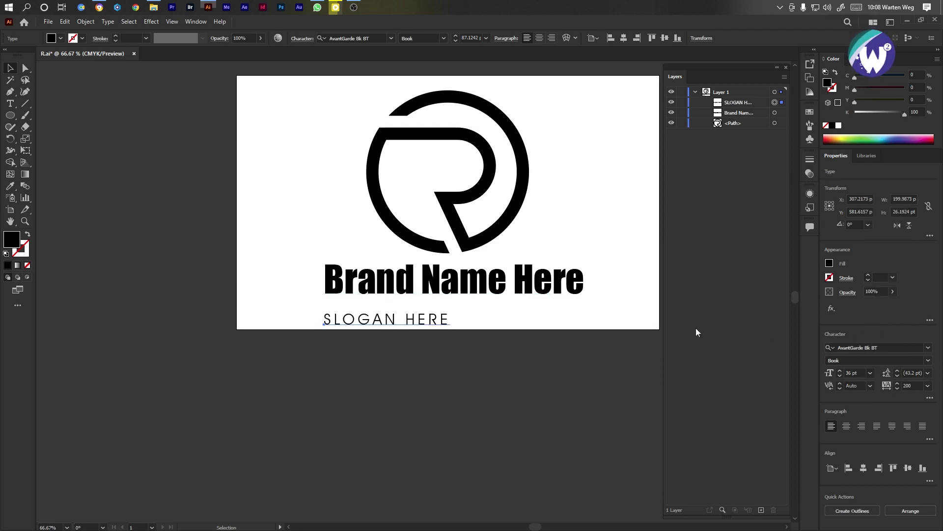
# Move the slogan to the middle beneath the brand name and convert both texts to outlines
pyautogui.moveTo(418, 321); pyautogui.dragTo(465, 312)
pyautogui.keyDown('shift'); pyautogui.click(455, 287); pyautogui.keyUp('shift')
pyautogui.rightClick(457, 286)
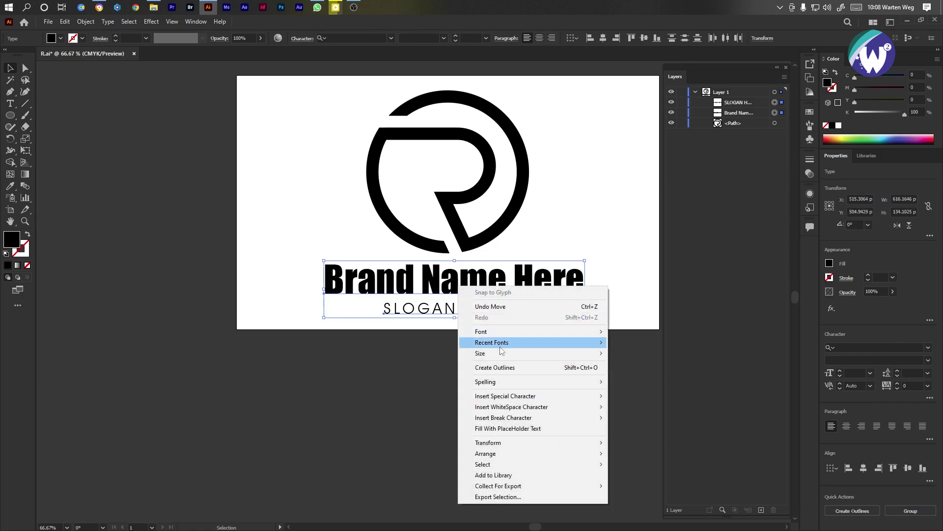
pyautogui.click(509, 368)
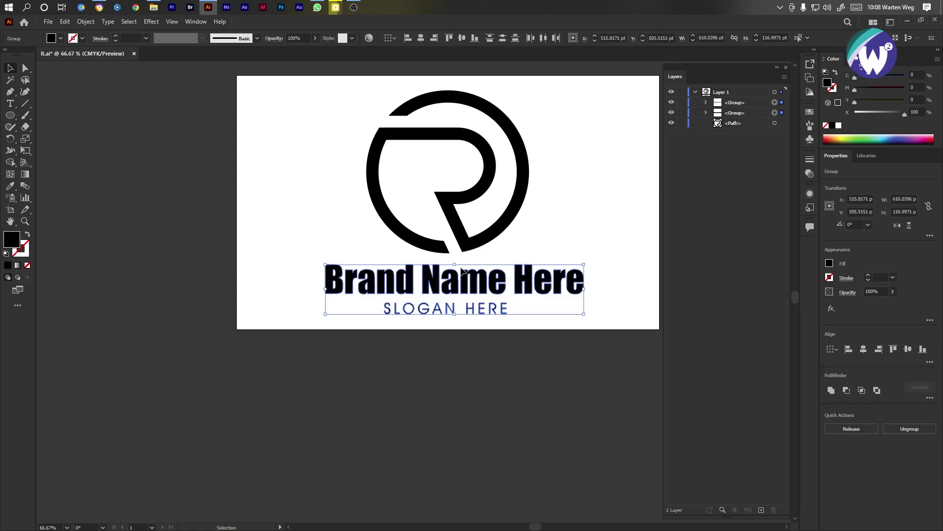
# Move the ring logo and brand name together to the artboard's centre and place the slogan just beneath them
pyautogui.moveTo(586, 155); pyautogui.dragTo(418, 278)
pyautogui.moveTo(418, 278); pyautogui.dragTo(411, 288)
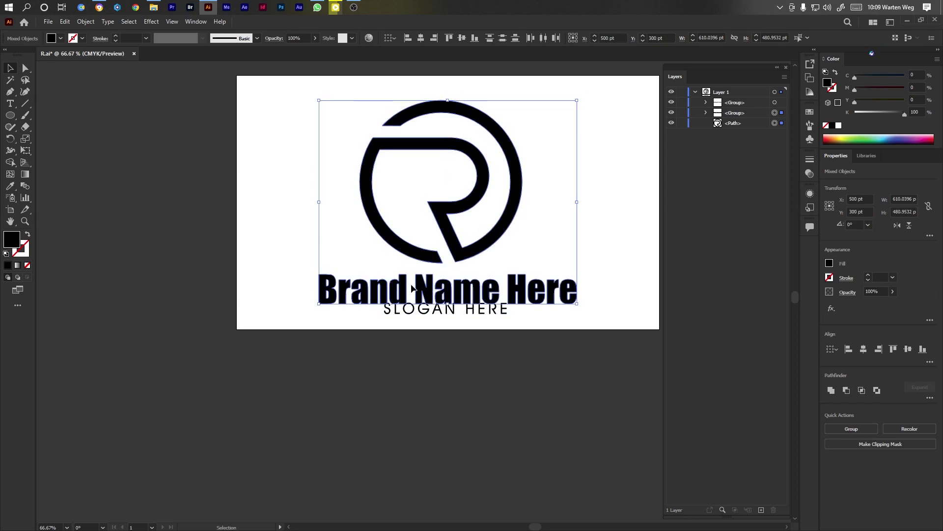
pyautogui.click(451, 312)
pyautogui.moveTo(451, 311); pyautogui.dragTo(451, 316)
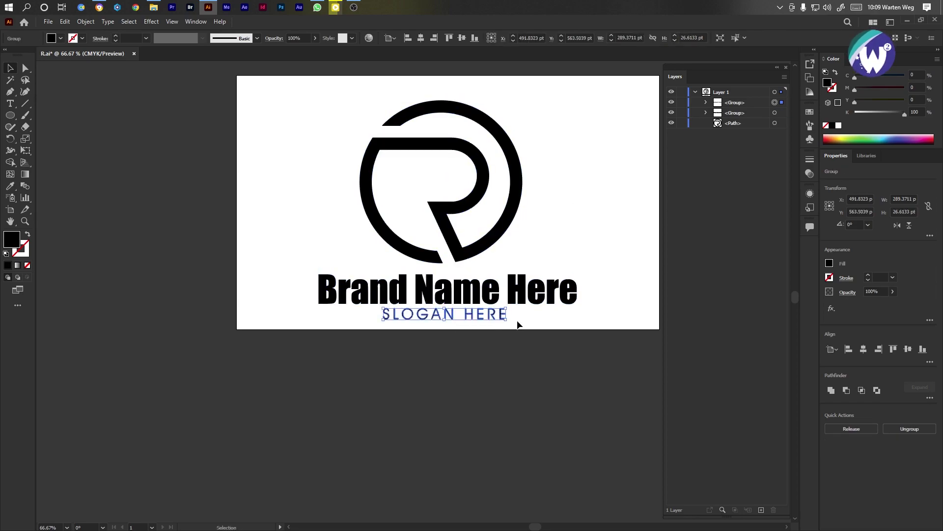
# Align the logo, brand name and slogan along their horizontal centres
pyautogui.moveTo(535, 322); pyautogui.dragTo(382, 153)
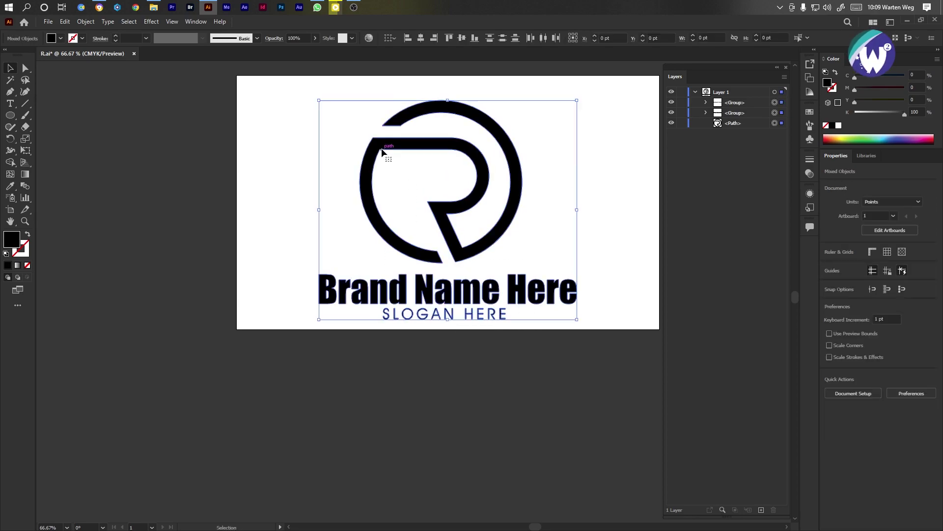
pyautogui.click(421, 38)
pyautogui.click(612, 196)
pyautogui.scroll(-1, 599, 191)
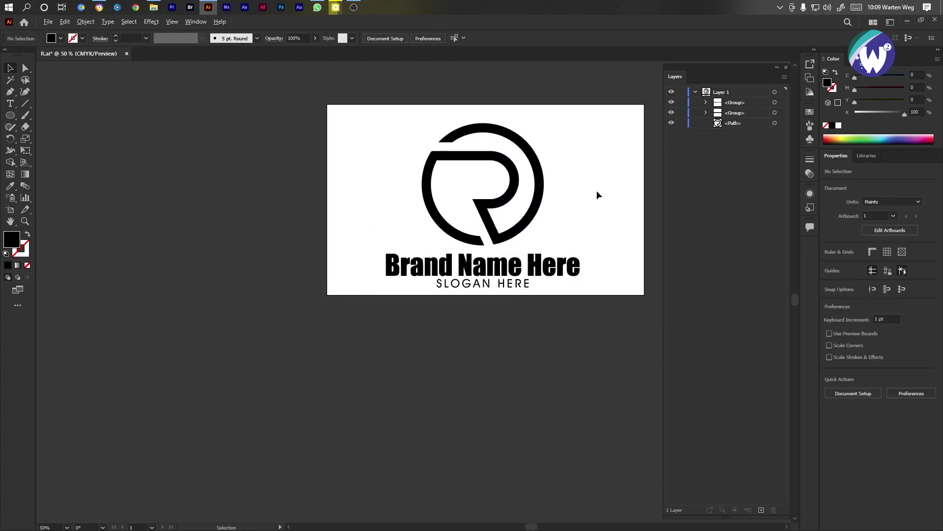
# Rename Layer 1 as ONE, save the document and collapse the layer
pyautogui.click(727, 92)
pyautogui.doubleClick(727, 92)
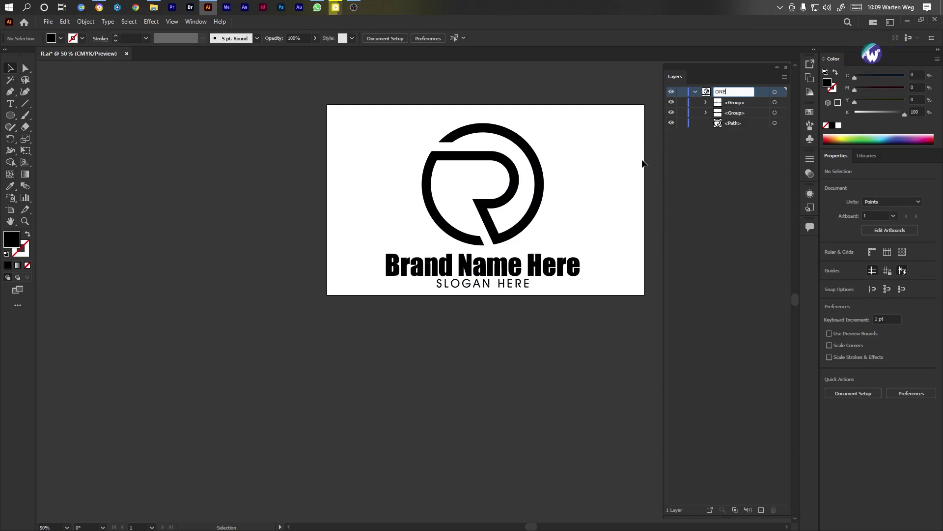
pyautogui.press('Return')
pyautogui.hotkey('ctrl', 's')
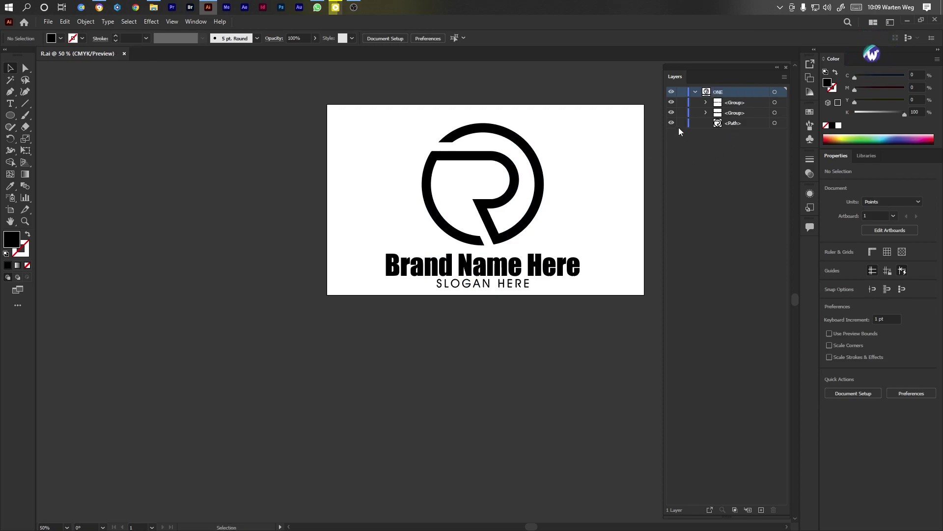
pyautogui.click(695, 92)
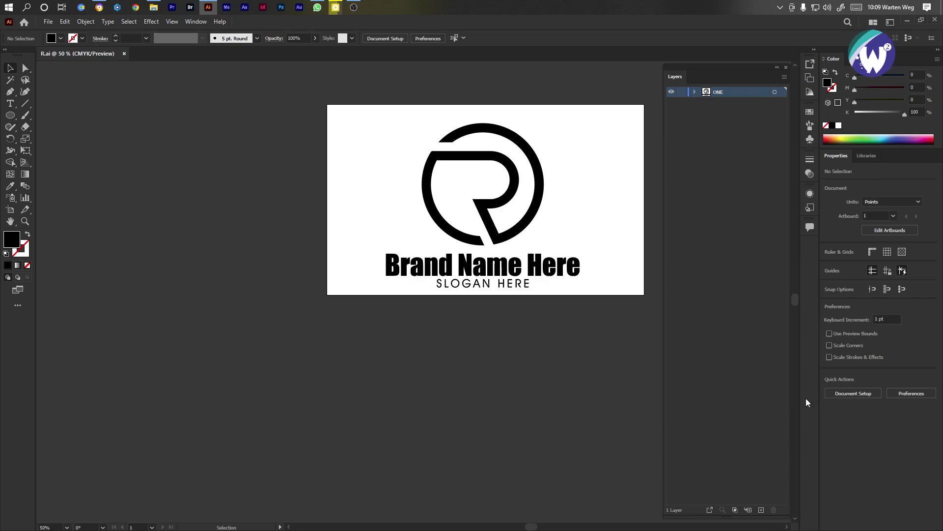
# Add a new layer named TWO and hide layer ONE
pyautogui.click(762, 510)
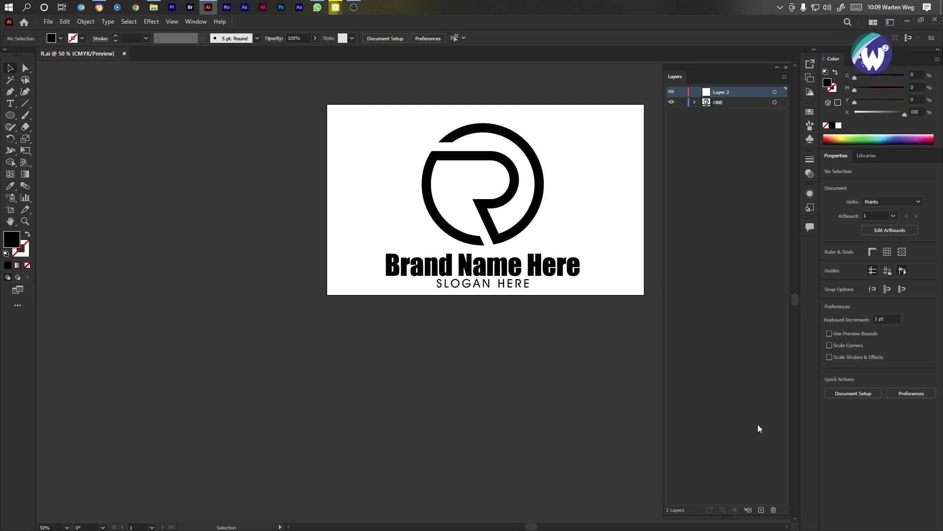
pyautogui.doubleClick(724, 92)
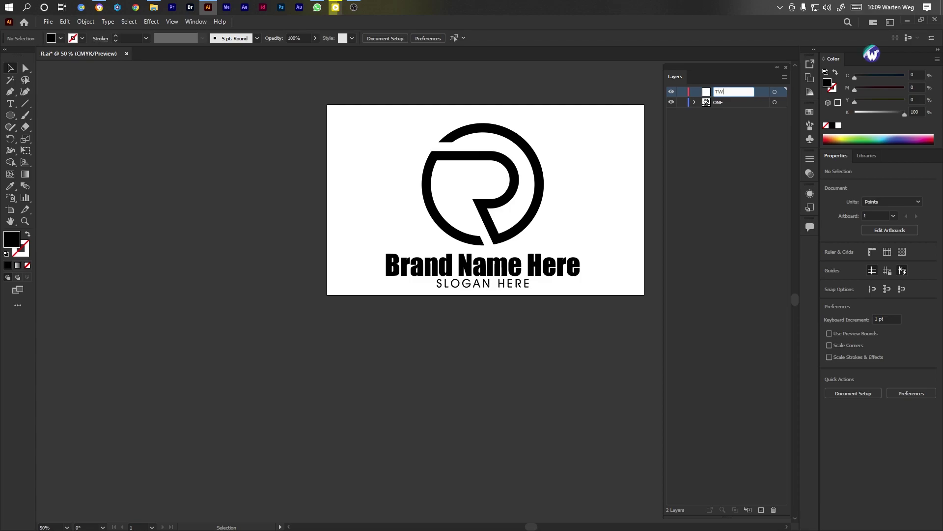
pyautogui.click(711, 167)
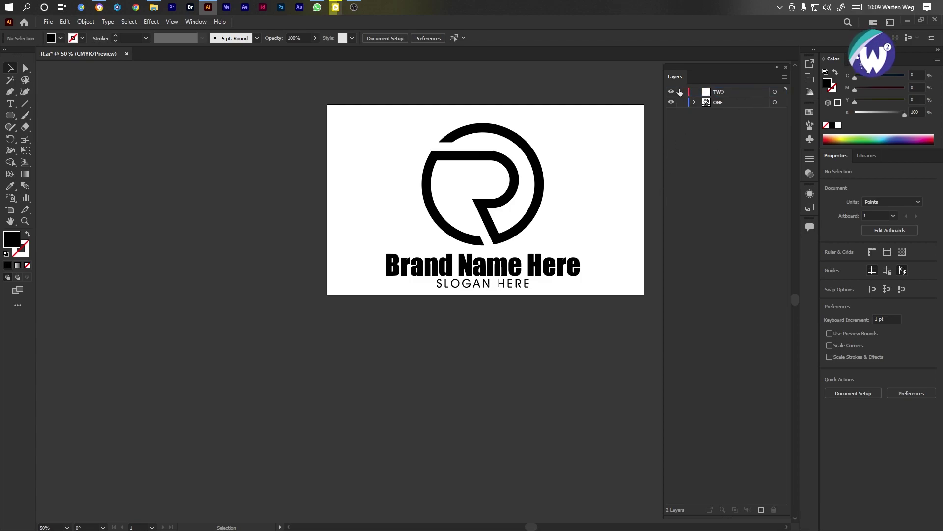
pyautogui.click(671, 102)
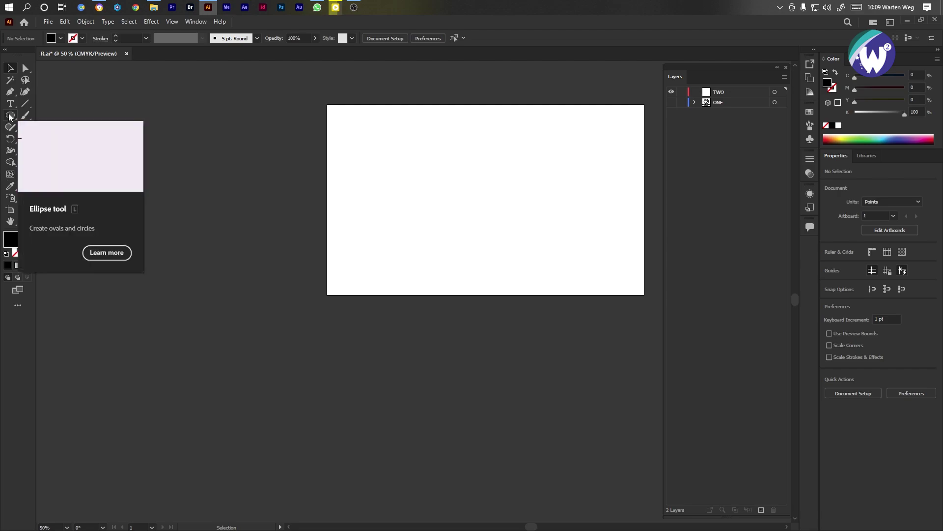
# Add a letter P on the empty artboard and set it in Tw Cen MT Condensed Extra Bold
pyautogui.press('t')
pyautogui.click(432, 175)
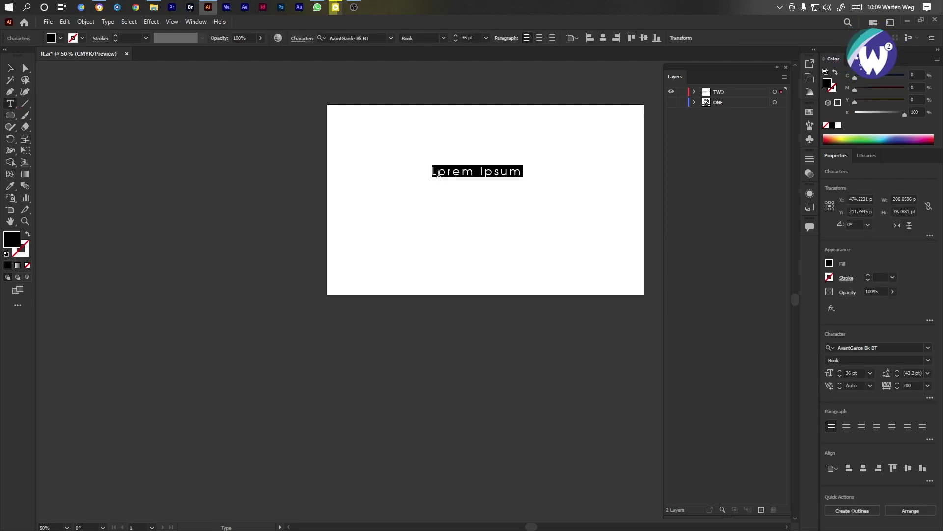
pyautogui.write('P')
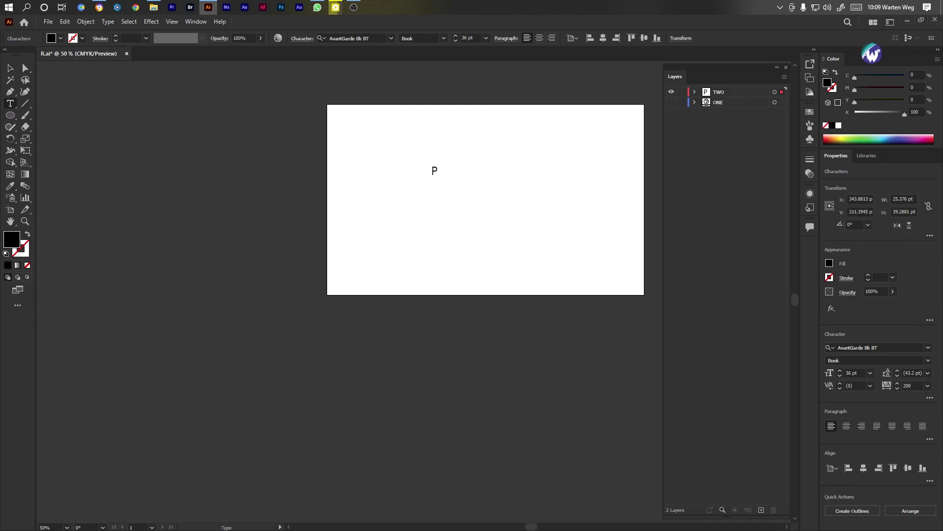
pyautogui.press('Escape')
pyautogui.click(928, 347)
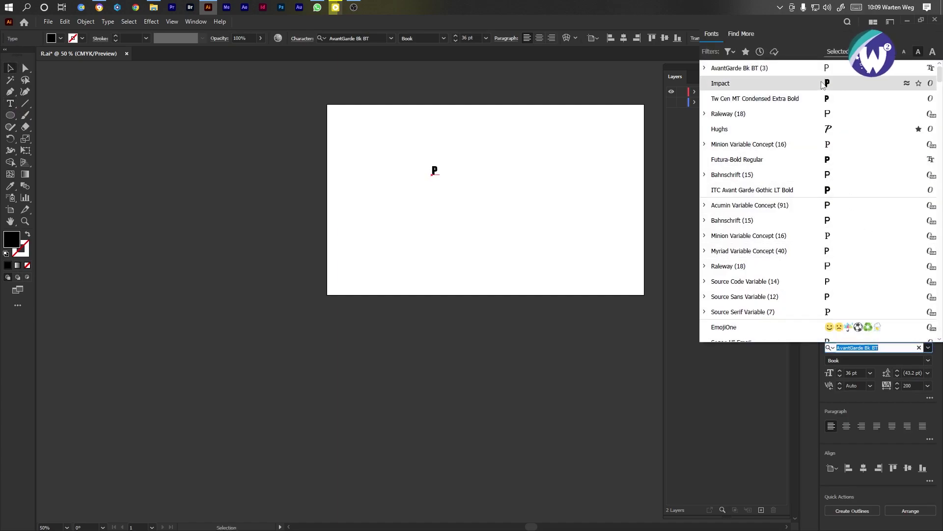
pyautogui.click(831, 99)
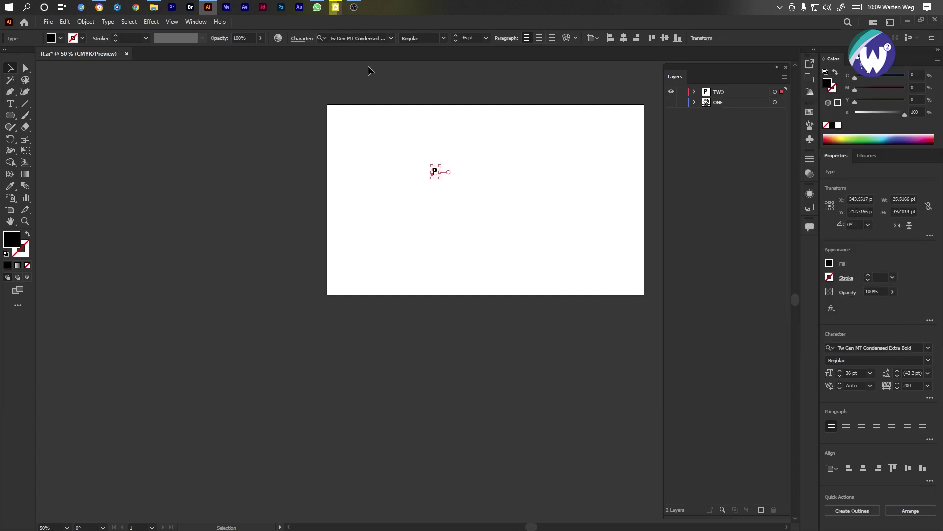
# Enlarge the P to about 587 pt, place it near the artboard's centre and convert it to outlines
pyautogui.moveTo(442, 180); pyautogui.dragTo(540, 267)
pyautogui.moveTo(405, 182); pyautogui.dragTo(494, 192)
pyautogui.rightClick(494, 171)
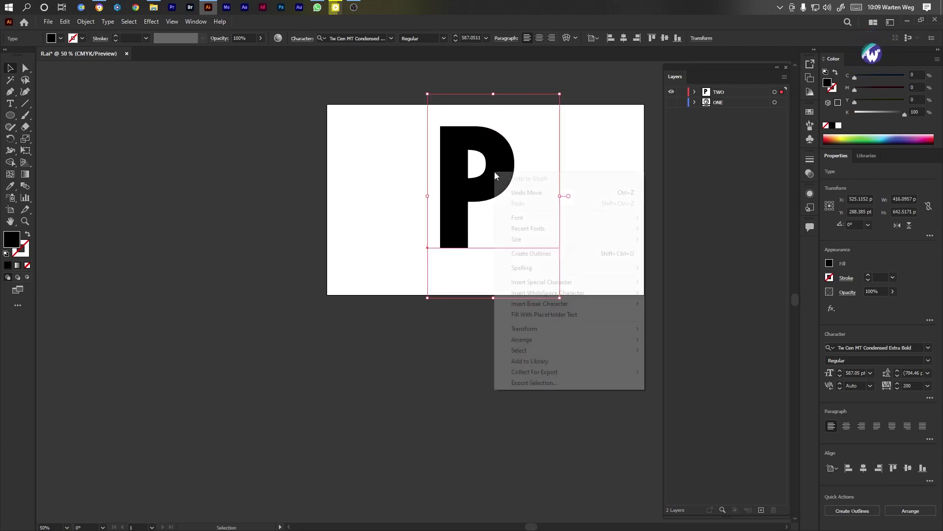
pyautogui.click(548, 253)
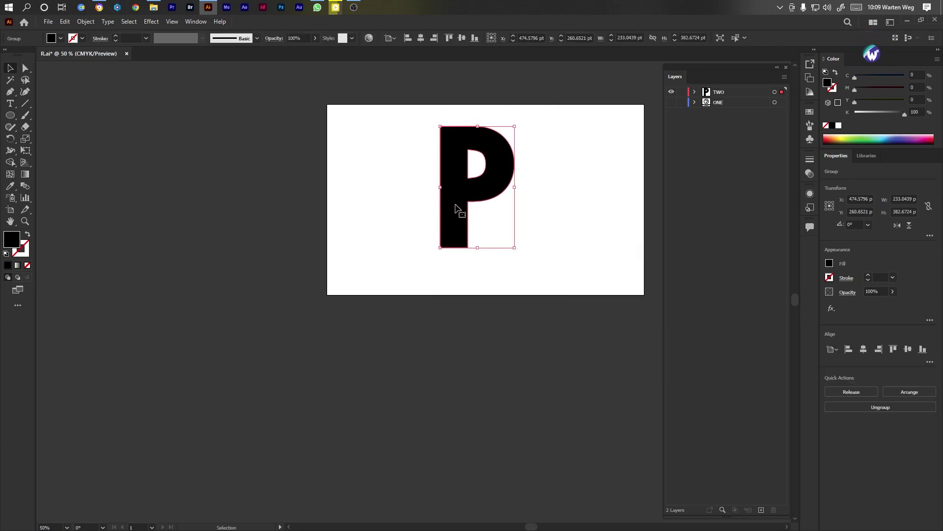
# Lengthen the P's stem downward by its bottom anchor points, making the letter about 481 pt tall
pyautogui.click(26, 69)
pyautogui.click(420, 259)
pyautogui.moveTo(419, 259); pyautogui.dragTo(453, 279)
# Draw a closed curved swoosh with the Pen tool, about 450 pt wide, tapering across the P's stem to form the R's leg
pyautogui.click(10, 91)
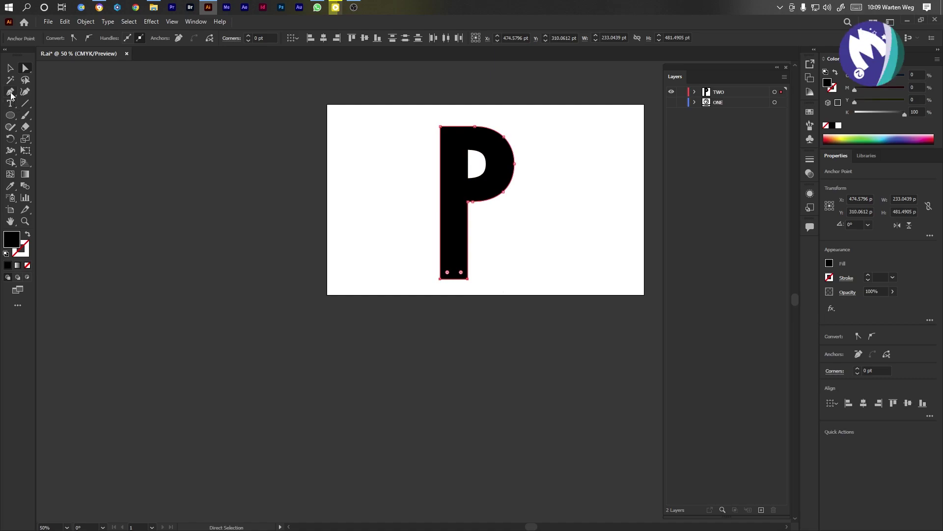
pyautogui.click(498, 274)
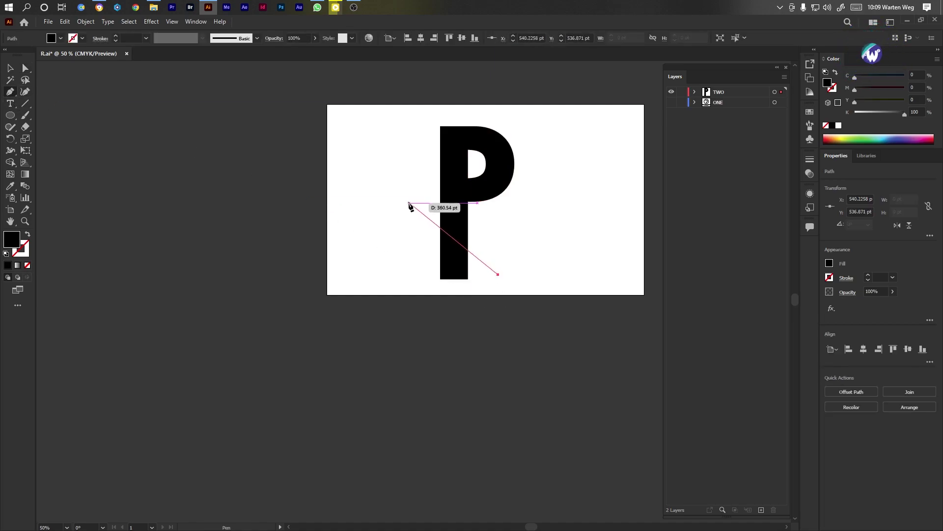
pyautogui.moveTo(393, 205); pyautogui.dragTo(290, 198)
pyautogui.click(394, 205)
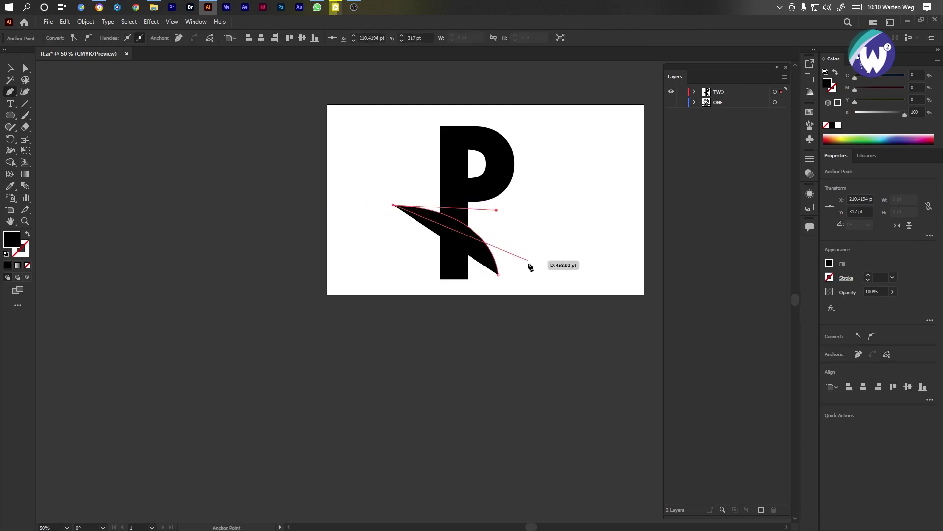
pyautogui.moveTo(537, 273); pyautogui.dragTo(569, 350)
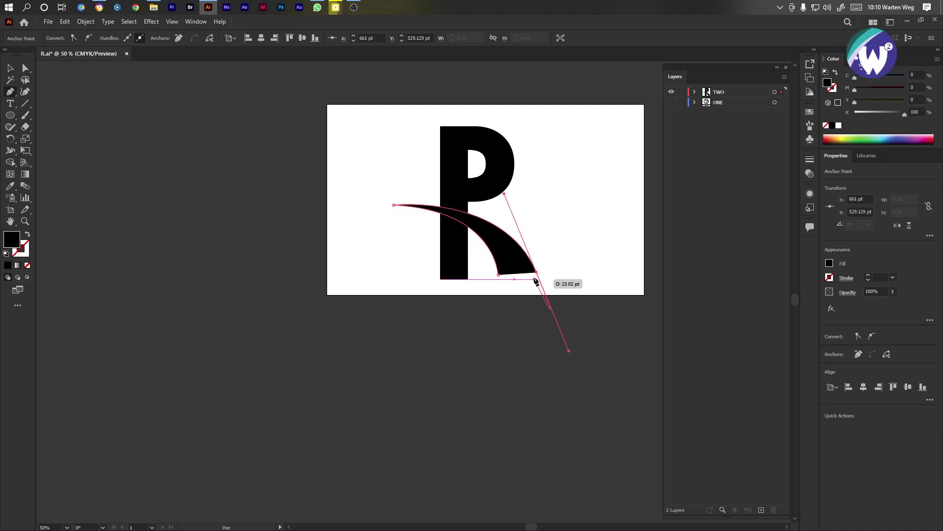
pyautogui.click(536, 273)
pyautogui.click(498, 274)
# Enlarge the swoosh slightly, move it up under the P's bowl and rotate it about 8° clockwise
pyautogui.click(11, 68)
pyautogui.scroll(-1, 559, 221)
pyautogui.scroll(1, 544, 217)
pyautogui.scroll(1, 544, 216)
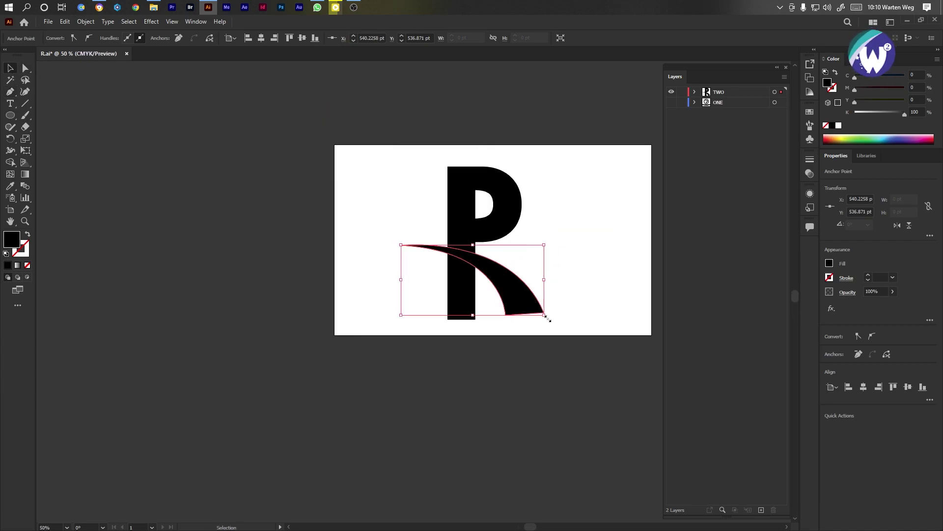
pyautogui.moveTo(549, 320); pyautogui.dragTo(552, 331)
pyautogui.moveTo(521, 297); pyautogui.dragTo(520, 292)
pyautogui.moveTo(549, 246); pyautogui.dragTo(559, 242)
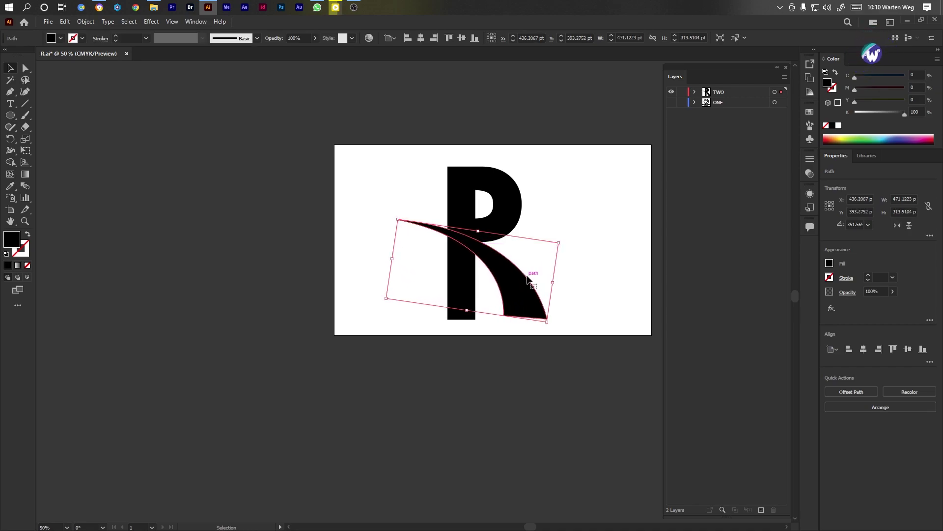
# Rotate the swoosh about 7° further clockwise at about 430 pt wide and reposition it beneath the P's bowl
pyautogui.click(564, 190)
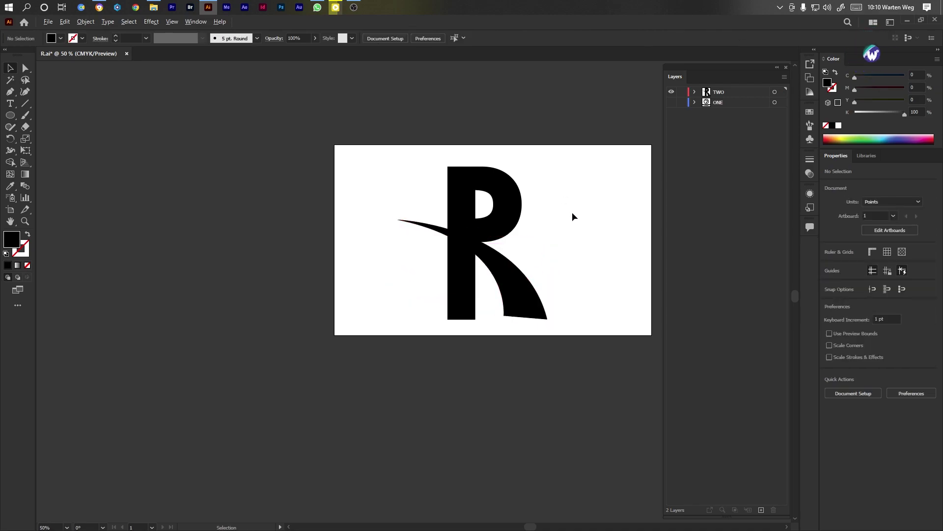
pyautogui.scroll(2, 571, 211)
pyautogui.moveTo(475, 379); pyautogui.dragTo(465, 379)
pyautogui.moveTo(537, 269); pyautogui.dragTo(547, 295)
pyautogui.moveTo(445, 366); pyautogui.dragTo(452, 354)
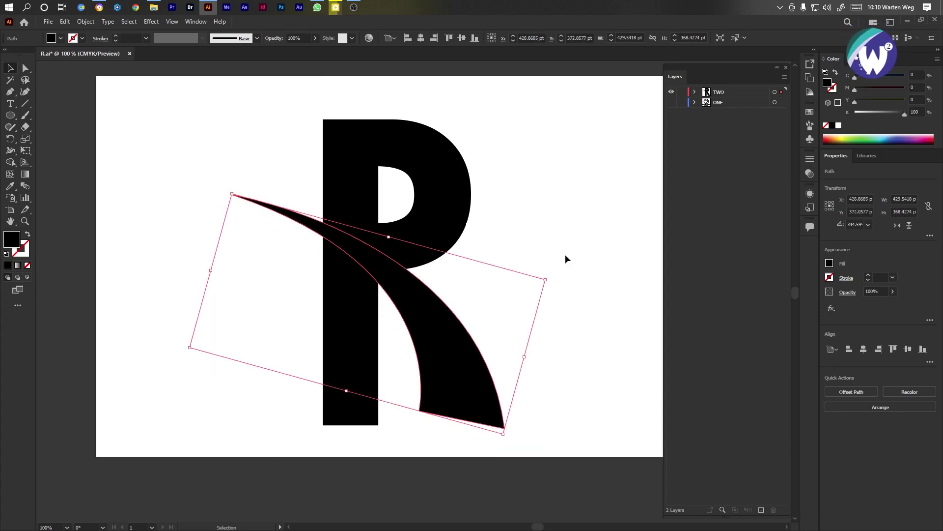
pyautogui.click(593, 237)
# Duplicate the swoosh path beneath itself in layer TWO and fill the lower copy with the artboard's white
pyautogui.click(695, 92)
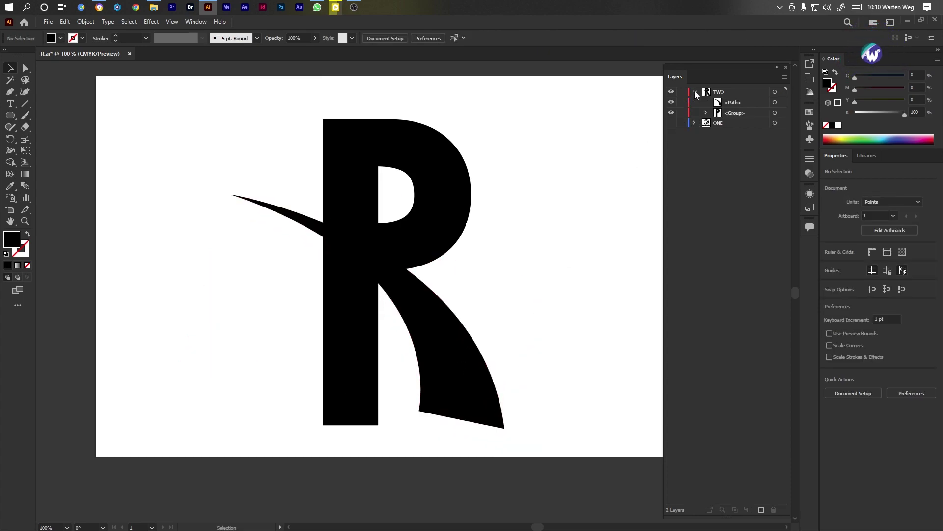
pyautogui.moveTo(751, 107); pyautogui.dragTo(734, 114)
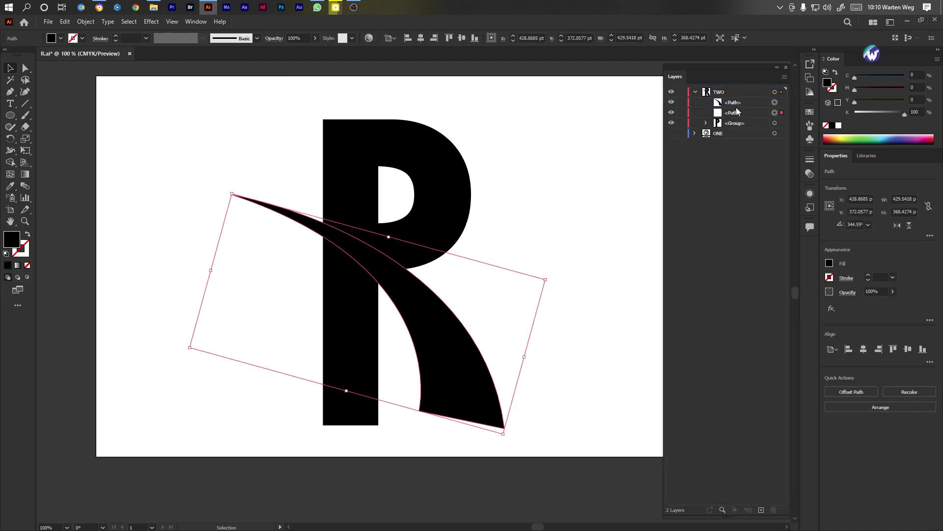
pyautogui.press('i')
pyautogui.click(564, 193)
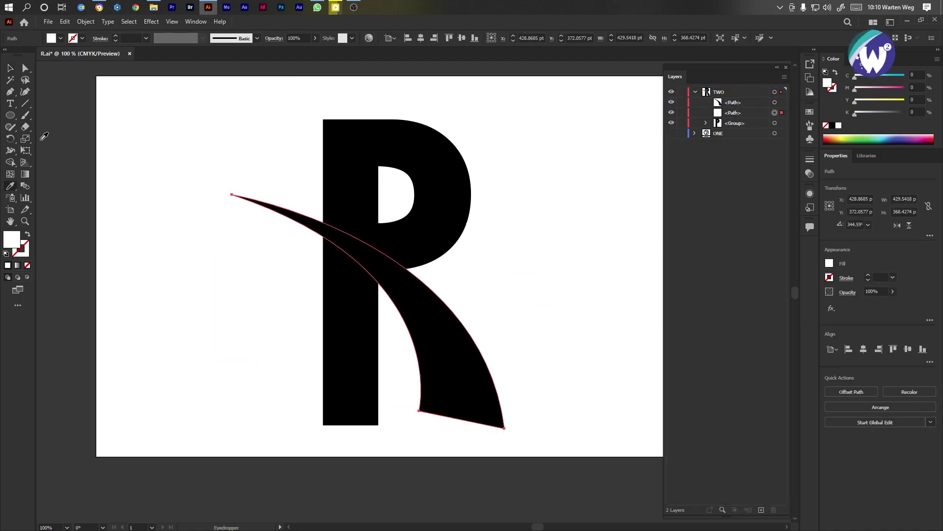
# Enlarge the white swoosh copy so it cuts a thin gap between the P's bowl and the black swoosh
pyautogui.click(10, 69)
pyautogui.moveTo(389, 236)
pyautogui.mouseDown()
pyautogui.moveTo(400, 222)
pyautogui.moveTo(391, 225)
pyautogui.moveTo(392, 248)
pyautogui.mouseUp()
pyautogui.click(557, 172)
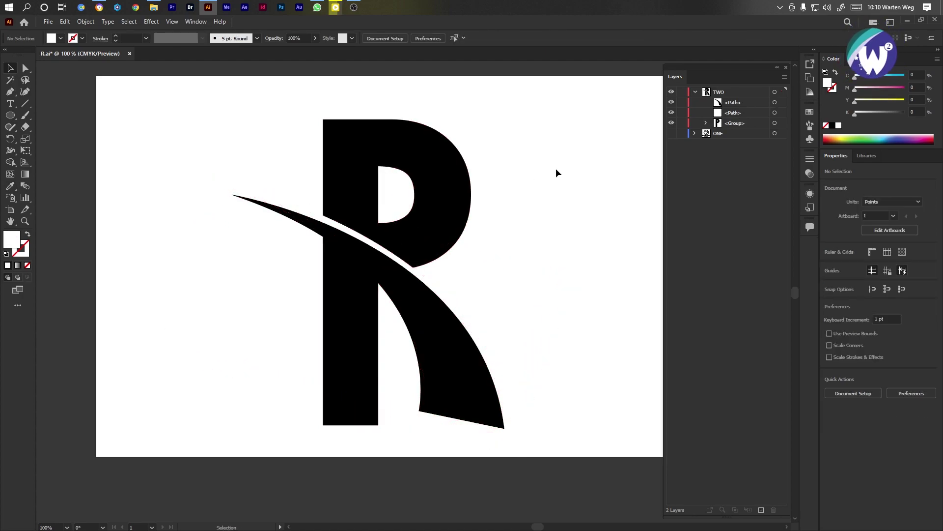
# Rotate the black swoosh and its white copy together about 5° clockwise and adjust their position across the P's stem
pyautogui.scroll(-2, 553, 300)
pyautogui.click(533, 334)
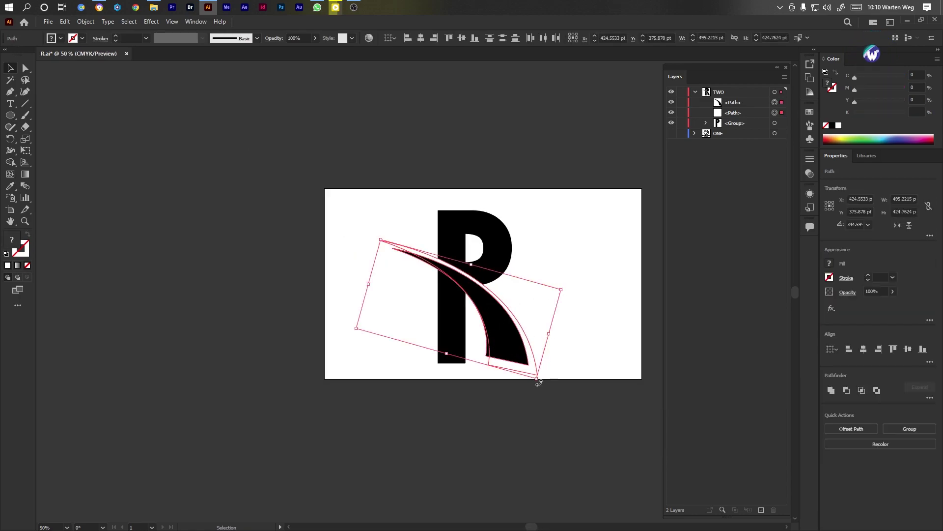
pyautogui.moveTo(539, 383); pyautogui.dragTo(534, 388)
pyautogui.click(581, 265)
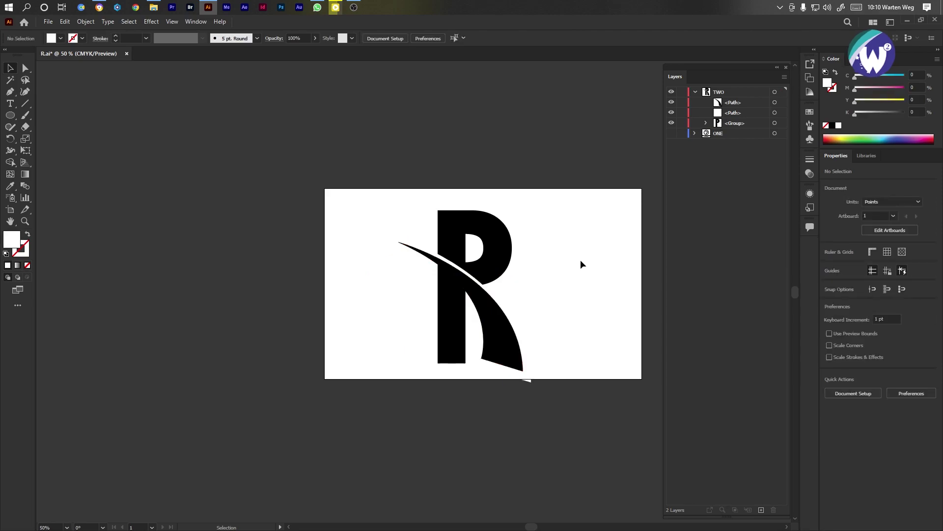
pyautogui.moveTo(503, 356)
pyautogui.mouseDown()
pyautogui.moveTo(509, 330)
pyautogui.moveTo(514, 352)
pyautogui.mouseUp()
pyautogui.keyDown('shift'); pyautogui.click(514, 347); pyautogui.keyUp('shift')
# Cover the lower ends of the stem and swoosh leg with a white rectangle about 734 pt wide, giving them a level base
pyautogui.moveTo(10, 115); pyautogui.dragTo(39, 117)
pyautogui.moveTo(369, 388)
pyautogui.mouseDown()
pyautogui.moveTo(531, 375)
pyautogui.moveTo(602, 334)
pyautogui.mouseUp()
pyautogui.press('i')
pyautogui.click(551, 267)
pyautogui.hotkey('ctrl', 'shift', 'a')
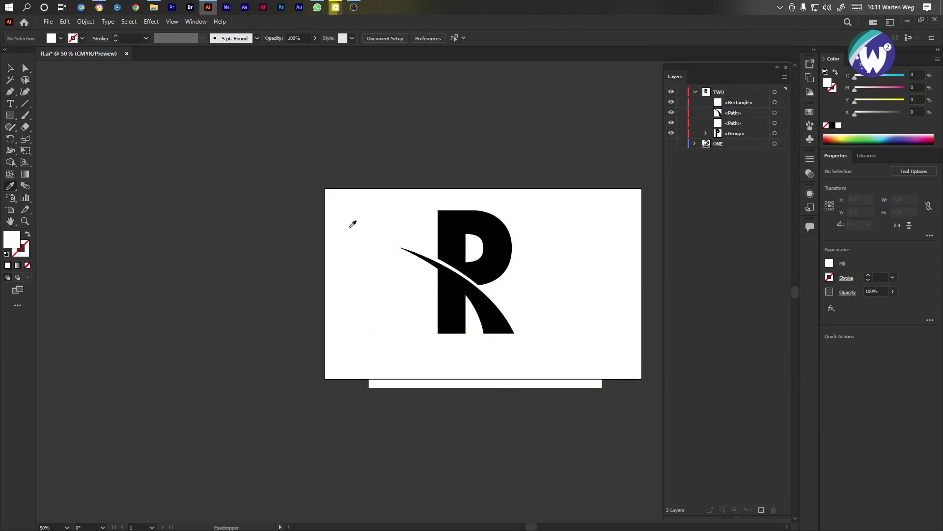
pyautogui.click(10, 68)
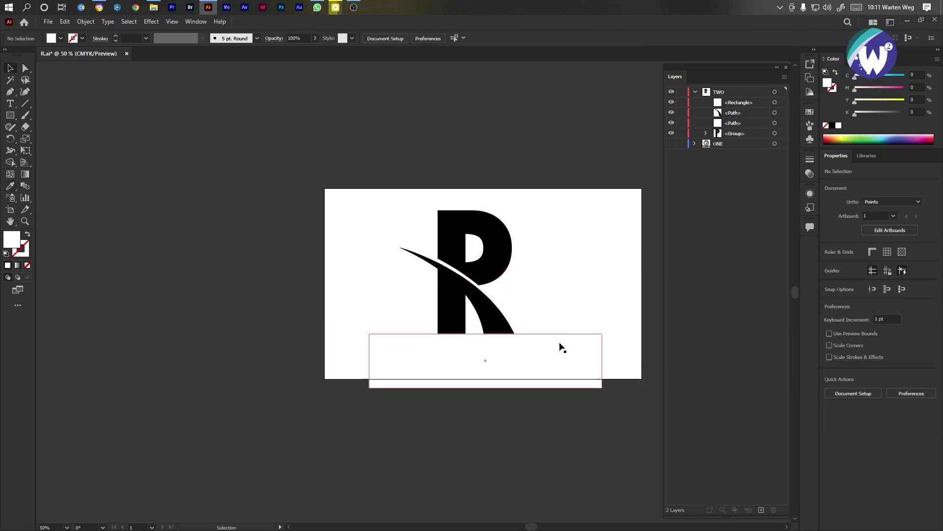
# Shrink both swooshes together to about 400 pt wide, turned about 3° counterclockwise, and fit them under the P's bowl
pyautogui.scroll(2, 538, 281)
pyautogui.click(452, 363)
pyautogui.moveTo(452, 362)
pyautogui.mouseDown()
pyautogui.moveTo(452, 348)
pyautogui.moveTo(441, 346)
pyautogui.moveTo(453, 343)
pyautogui.mouseUp()
pyautogui.moveTo(564, 399)
pyautogui.mouseDown()
pyautogui.moveTo(588, 384)
pyautogui.moveTo(591, 364)
pyautogui.moveTo(570, 390)
pyautogui.mouseUp()
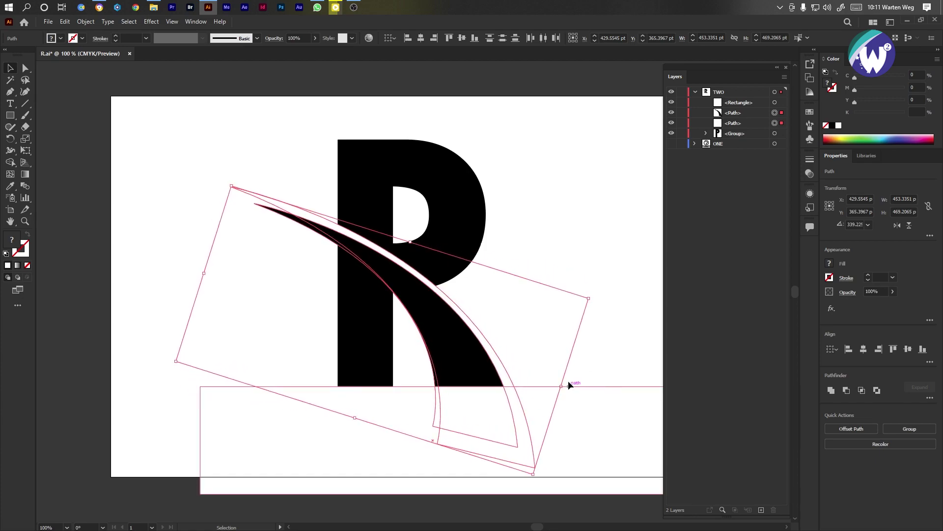
pyautogui.moveTo(588, 298); pyautogui.dragTo(566, 307)
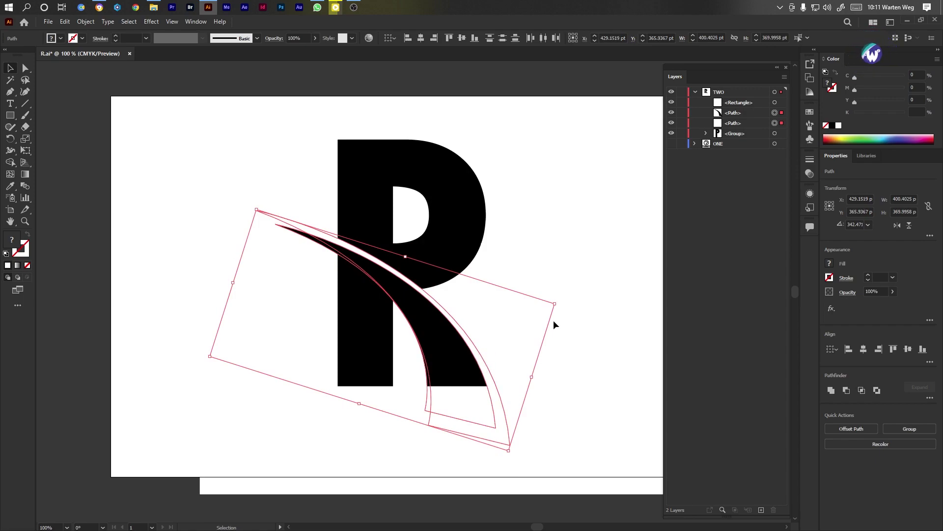
pyautogui.moveTo(453, 367)
pyautogui.mouseDown()
pyautogui.moveTo(468, 358)
pyautogui.moveTo(457, 363)
pyautogui.mouseUp()
pyautogui.click(544, 205)
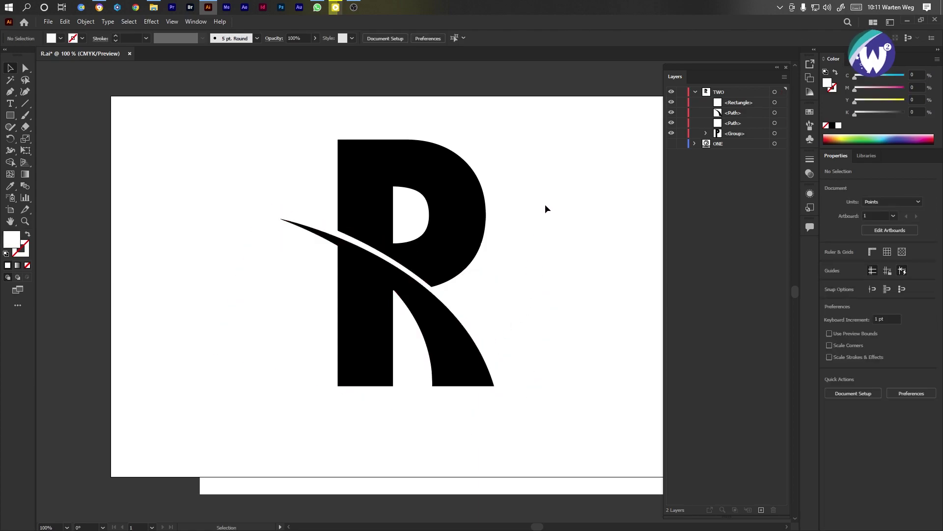
# Select all the artwork and remove the rectangle with the stem and leg parts it covers, using Shape Builder
pyautogui.scroll(-2, 545, 207)
pyautogui.scroll(1, 545, 208)
pyautogui.moveTo(590, 155); pyautogui.dragTo(367, 379)
pyautogui.hotkey('shift', 'm')
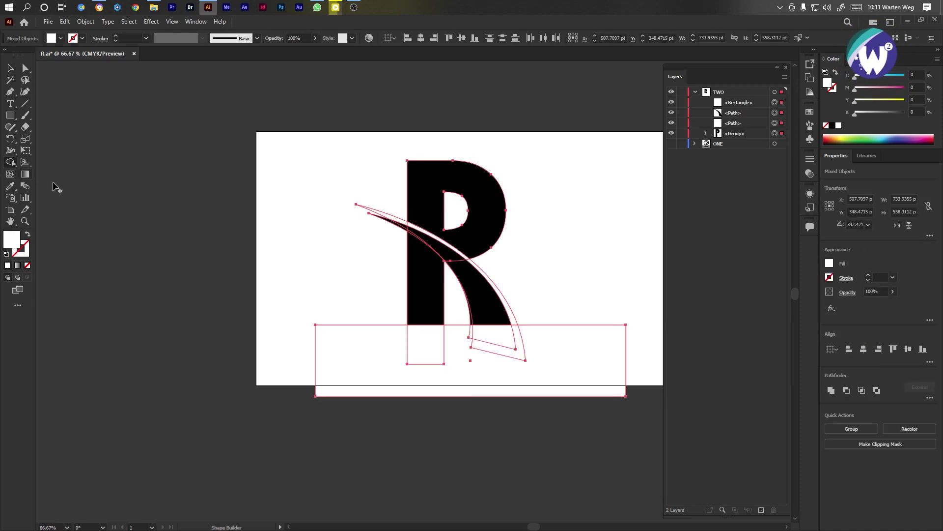
pyautogui.moveTo(386, 347); pyautogui.dragTo(638, 352)
pyautogui.keyDown('alt'); pyautogui.click(472, 336); pyautogui.keyUp('alt')
# Erase the white copy's areas above the black swoosh with Shape Builder, keeping the gap cut through the P
pyautogui.hotkey('ctrl', '+')
pyautogui.hotkey('ctrl', '+')
pyautogui.hotkey('ctrl', '+')
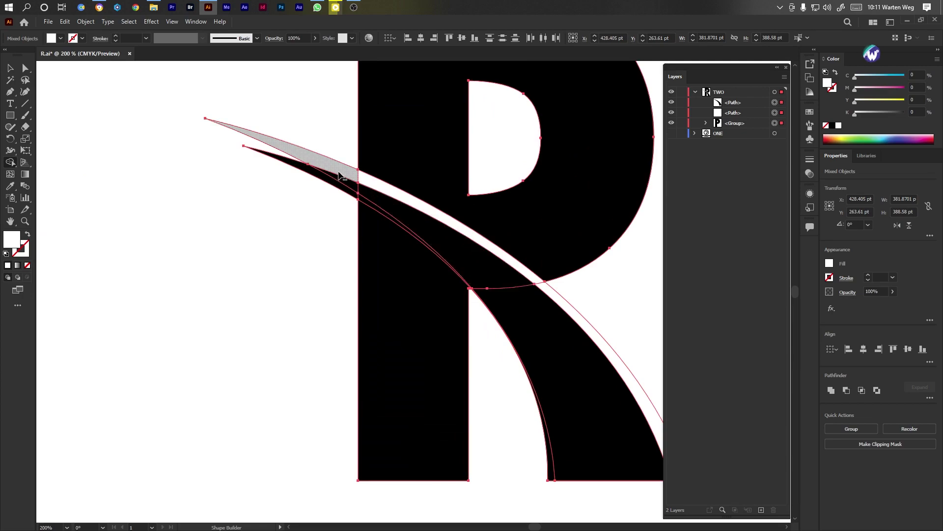
pyautogui.moveTo(346, 173); pyautogui.dragTo(366, 183)
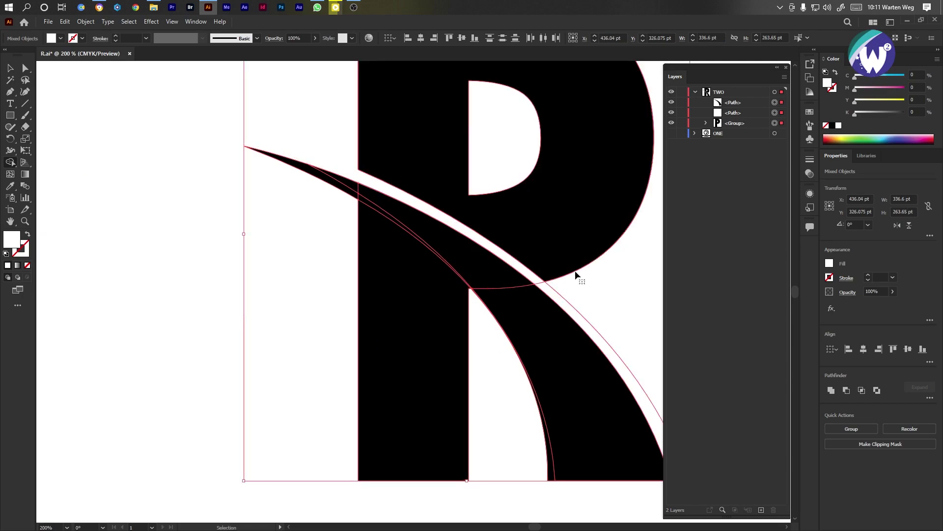
pyautogui.click(529, 276)
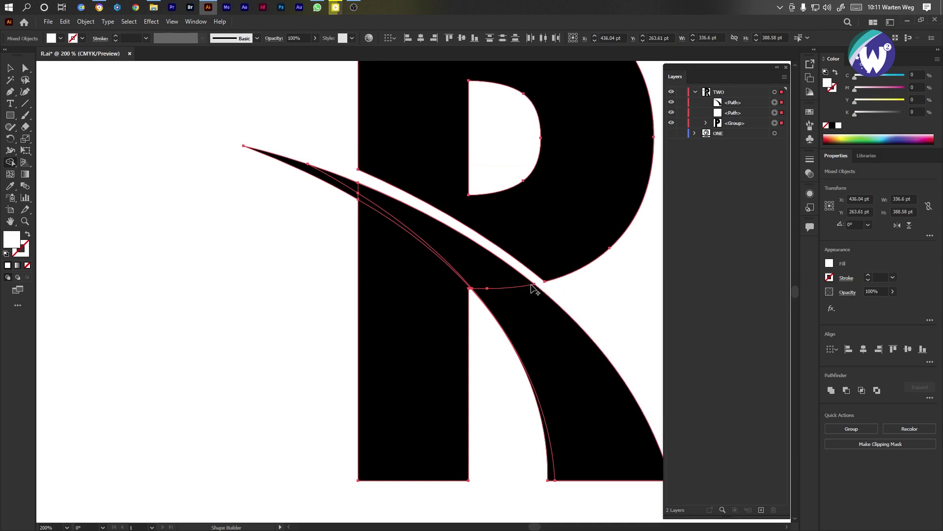
pyautogui.click(468, 259)
pyautogui.click(468, 257)
# Select the black P group and swoosh without the white remnant and move them about 274 pt left
pyautogui.press('v')
pyautogui.click(190, 225)
pyautogui.click(386, 373)
pyautogui.keyDown('shift'); pyautogui.click(556, 349); pyautogui.keyUp('shift')
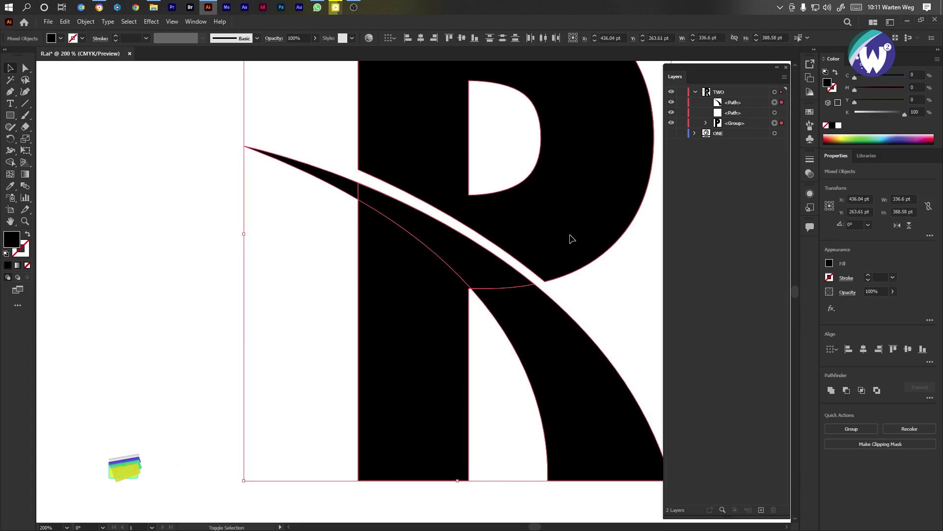
pyautogui.moveTo(571, 239); pyautogui.dragTo(223, 238)
pyautogui.hotkey('ctrl', '1')
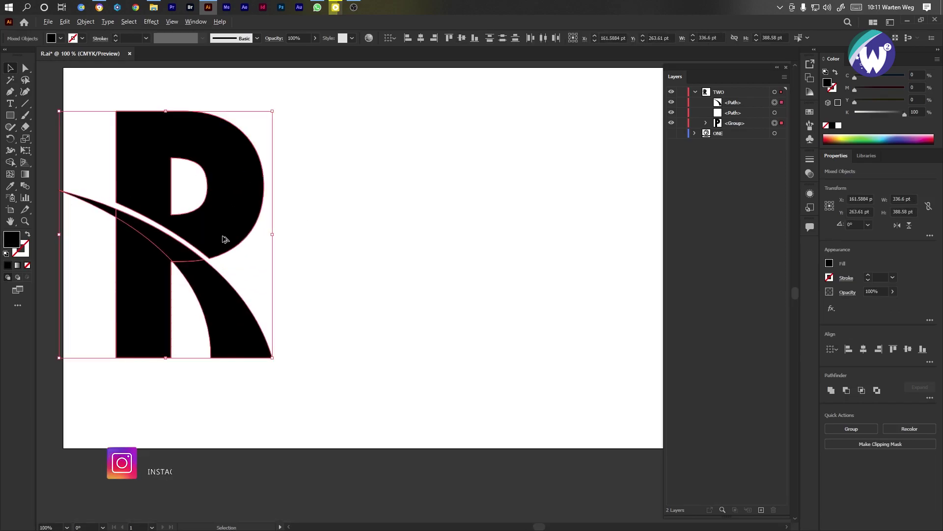
pyautogui.hotkey('ctrl', '2')
pyautogui.press('n')
pyautogui.scroll(-1, 427, 280)
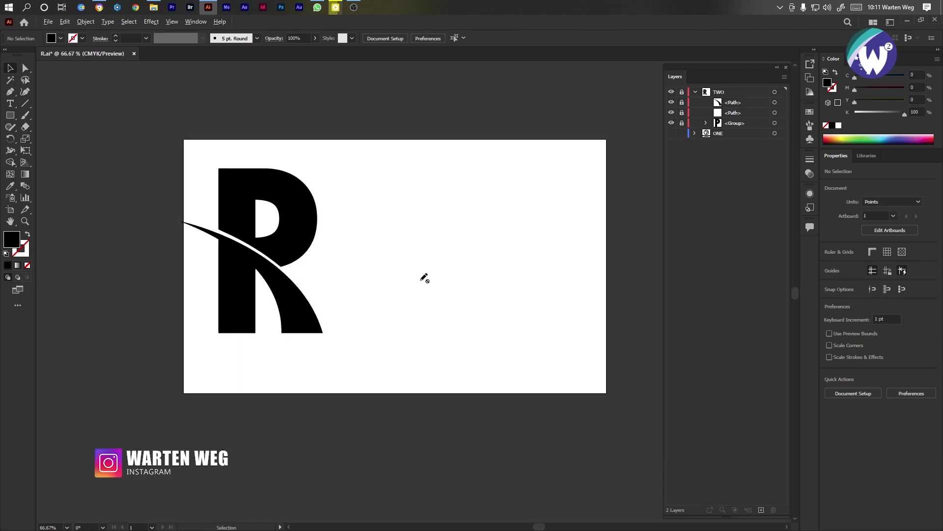
pyautogui.press('s')
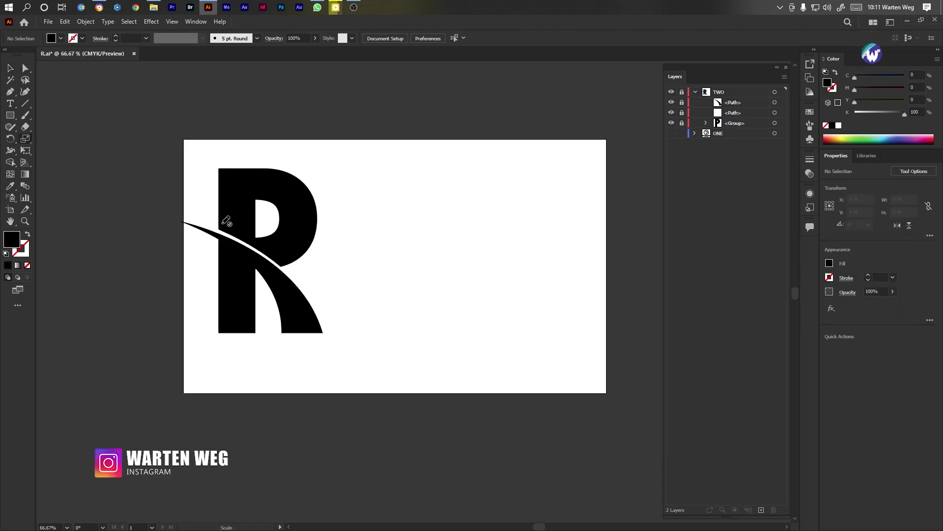
pyautogui.click(10, 69)
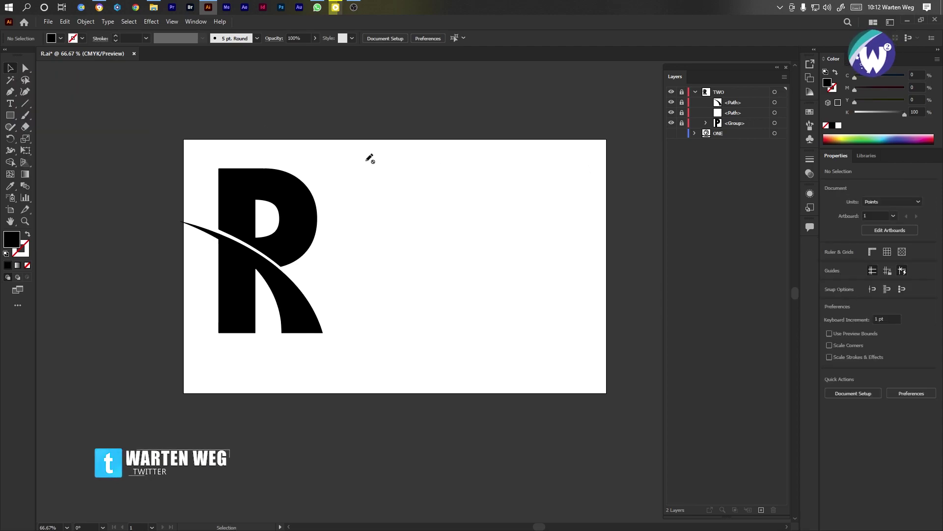
pyautogui.click(740, 105)
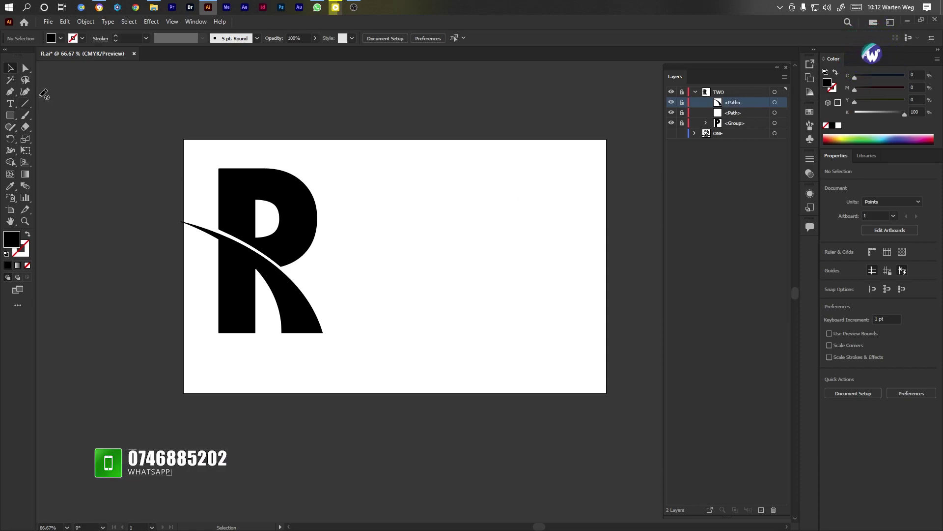
pyautogui.click(765, 116)
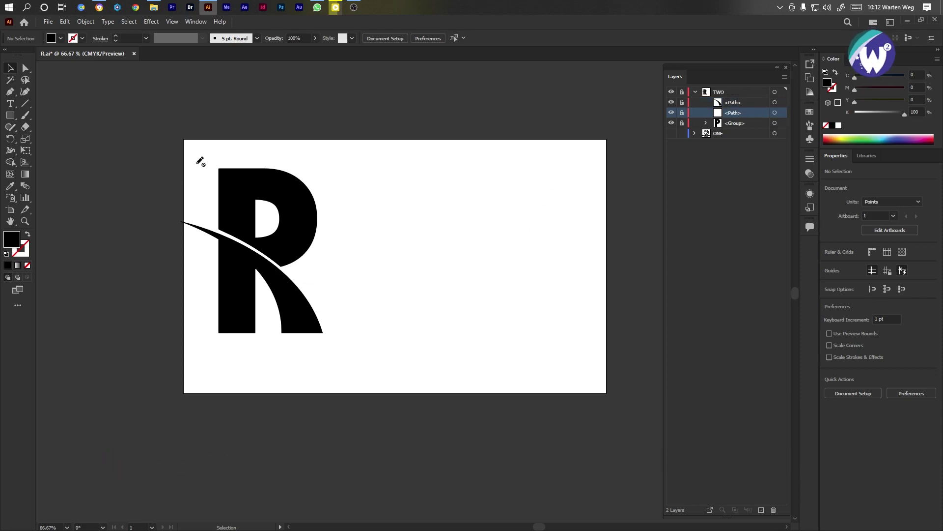
pyautogui.click(10, 67)
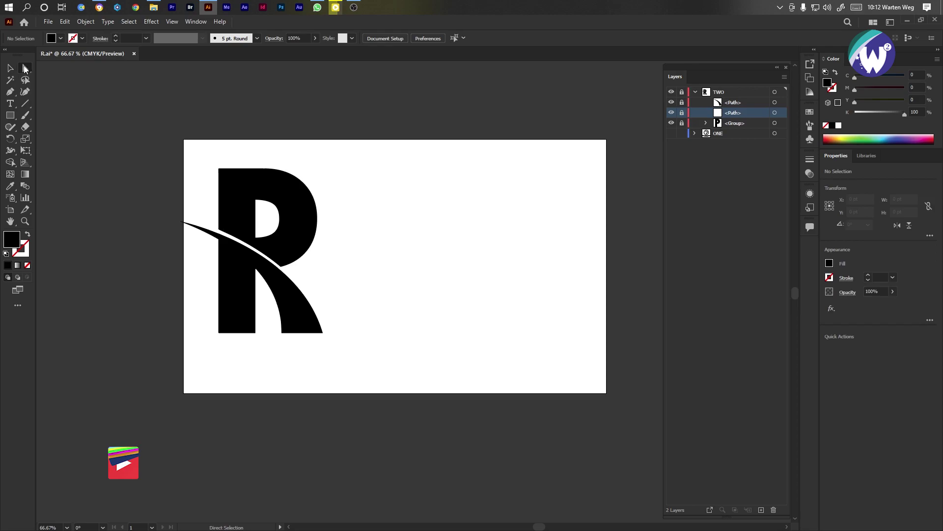
pyautogui.click(336, 203)
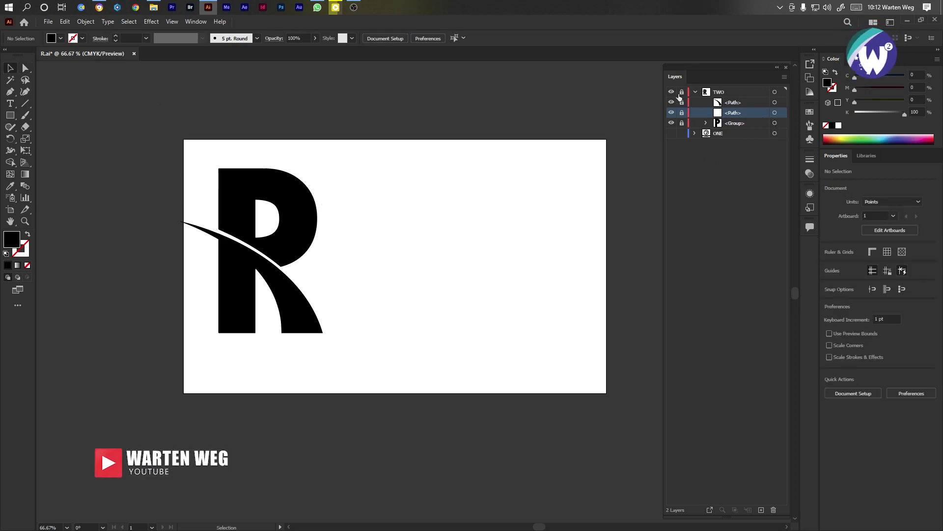
pyautogui.moveTo(682, 103); pyautogui.dragTo(685, 127)
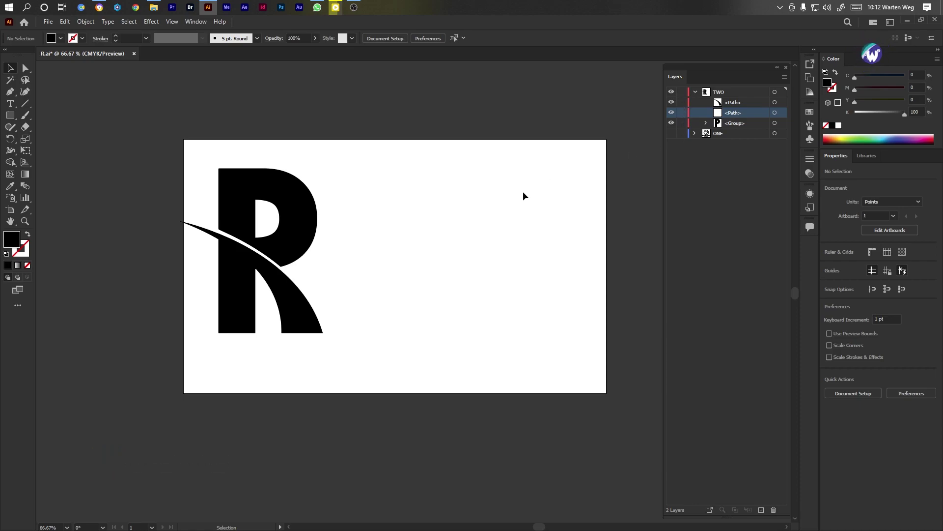
# Delete the leftover white swoosh remnant and move the R back to the artboard's upper middle
pyautogui.moveTo(534, 206); pyautogui.dragTo(331, 415)
pyautogui.press('Delete')
pyautogui.moveTo(385, 160); pyautogui.dragTo(170, 358)
pyautogui.moveTo(263, 295); pyautogui.dragTo(378, 278)
pyautogui.click(509, 234)
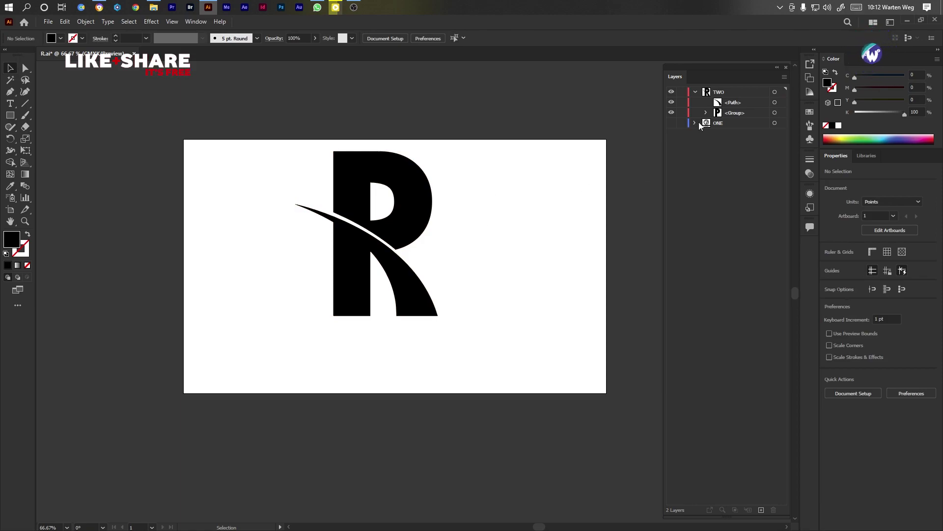
# Copy the brand name and slogan groups from layer ONE into layer TWO
pyautogui.click(695, 123)
pyautogui.click(734, 133)
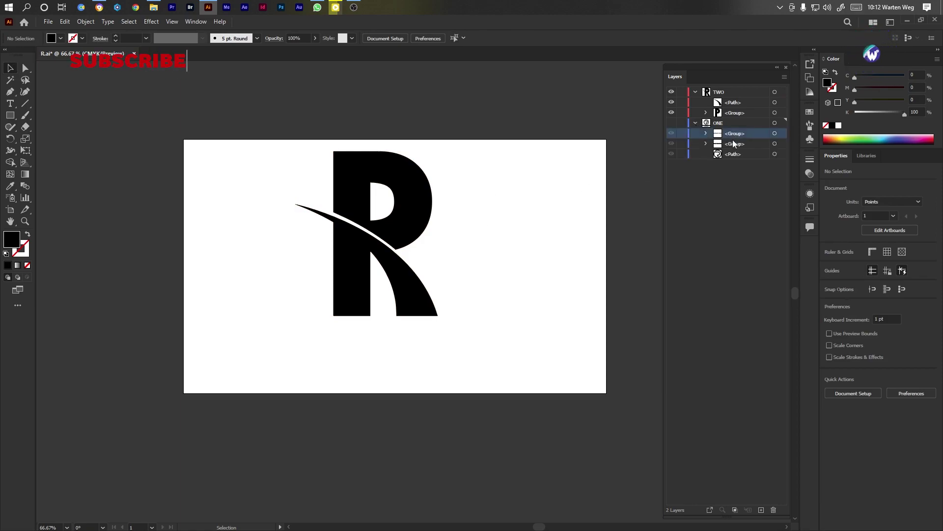
pyautogui.keyDown('shift'); pyautogui.click(733, 143); pyautogui.keyUp('shift')
pyautogui.moveTo(734, 148); pyautogui.dragTo(731, 115)
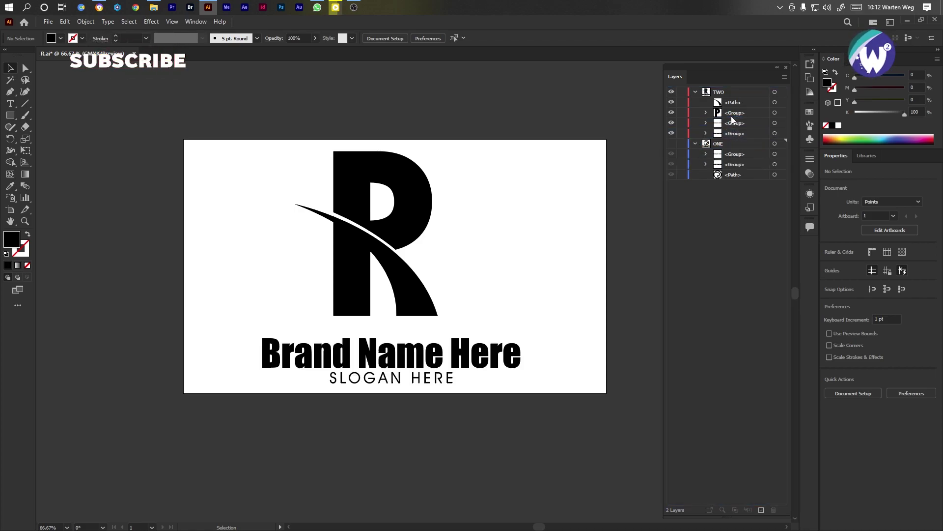
# Group the P and the swoosh leg into one R symbol
pyautogui.moveTo(472, 179); pyautogui.dragTo(326, 273)
pyautogui.rightClick(354, 248)
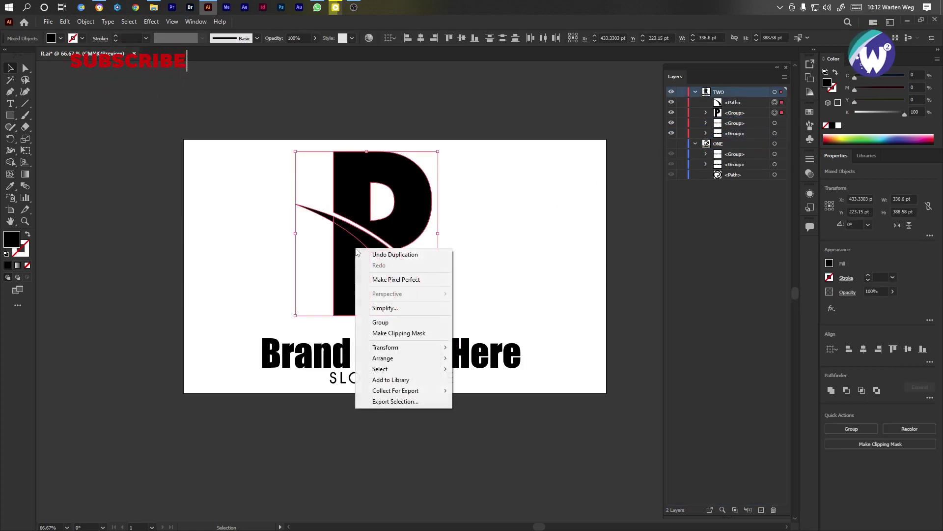
pyautogui.click(393, 322)
# Select the R symbol, brand name and slogan and align their horizontal centers
pyautogui.moveTo(540, 225); pyautogui.dragTo(427, 371)
pyautogui.moveTo(579, 179); pyautogui.dragTo(427, 393)
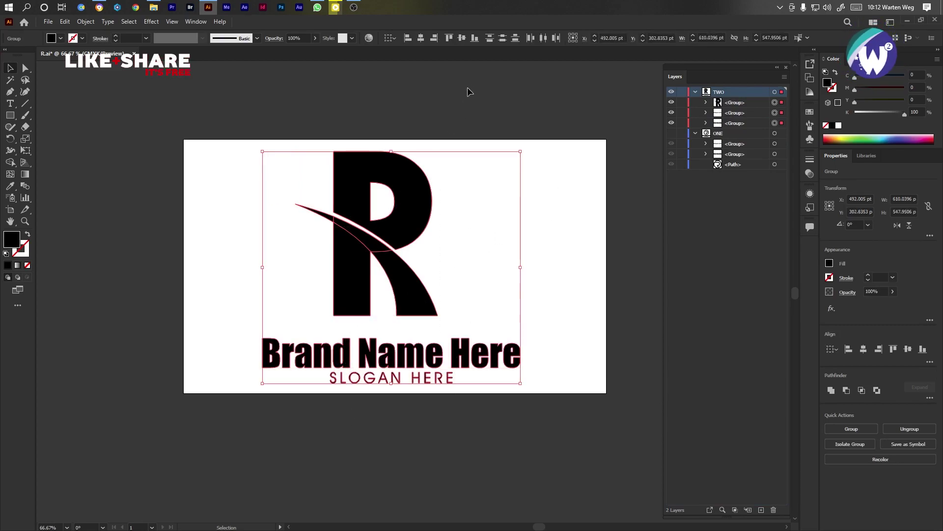
pyautogui.click(422, 38)
pyautogui.click(447, 130)
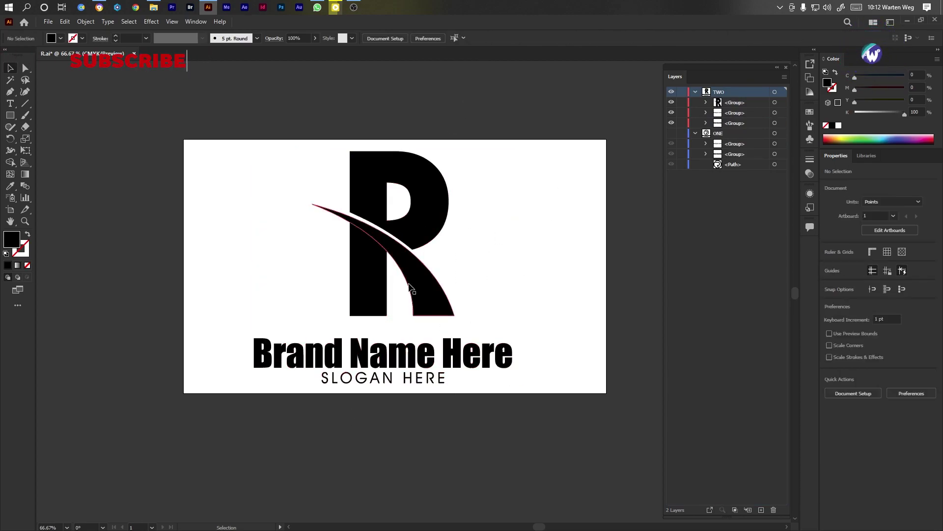
# Enlarge the R symbol slightly down to just above the brand name, keep it centered with the text, and collapse layer ONE
pyautogui.click(388, 248)
pyautogui.moveTo(384, 317); pyautogui.dragTo(388, 329)
pyautogui.click(565, 272)
pyautogui.moveTo(567, 190); pyautogui.dragTo(322, 382)
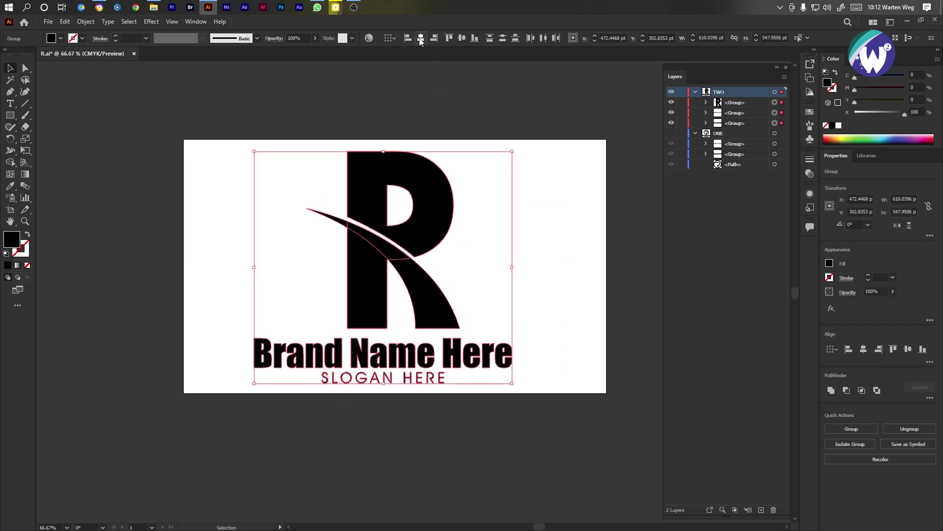
pyautogui.click(696, 133)
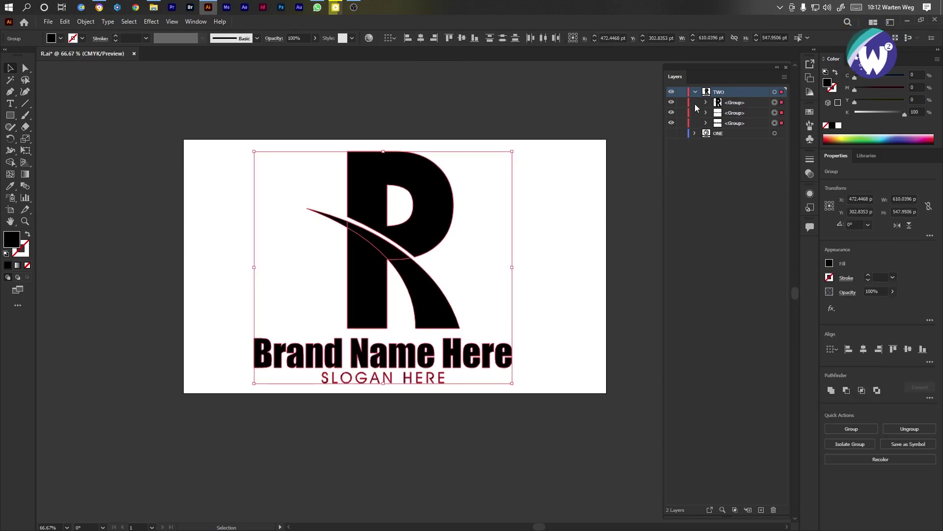
# Collapse layer TWO, add a new layer named THREE above it, and hide layer TWO
pyautogui.click(695, 92)
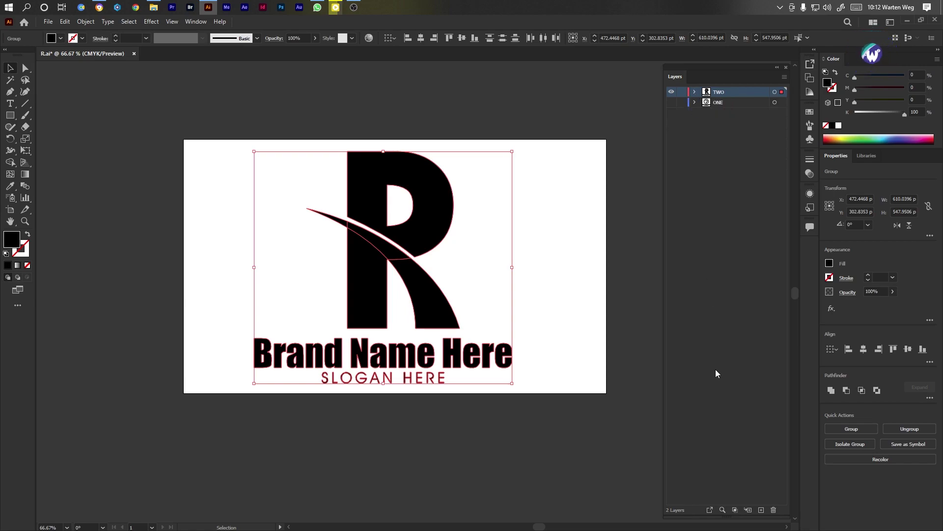
pyautogui.click(761, 510)
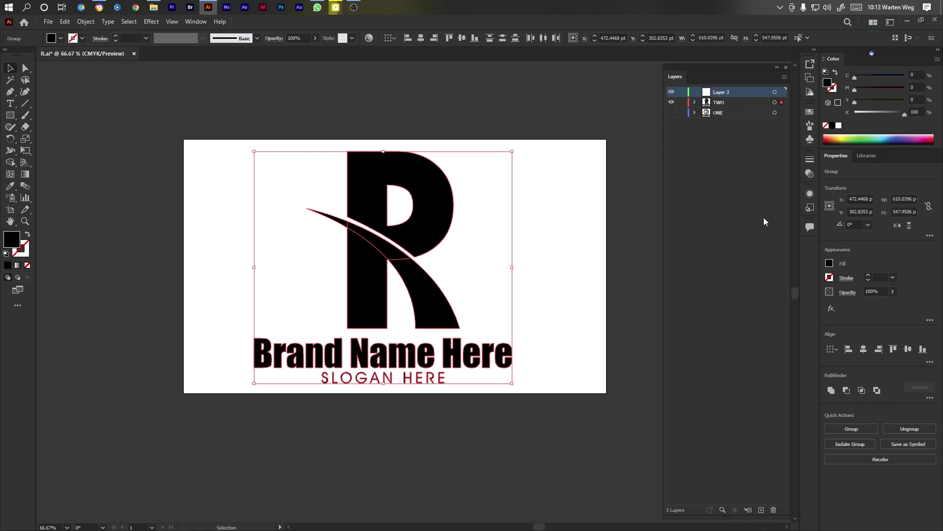
pyautogui.doubleClick(718, 93)
pyautogui.write('THREE')
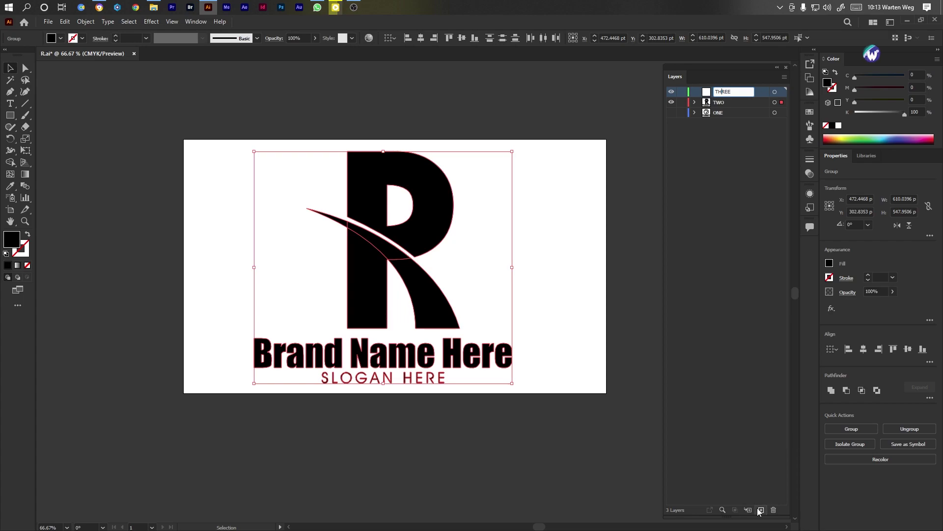
pyautogui.click(743, 366)
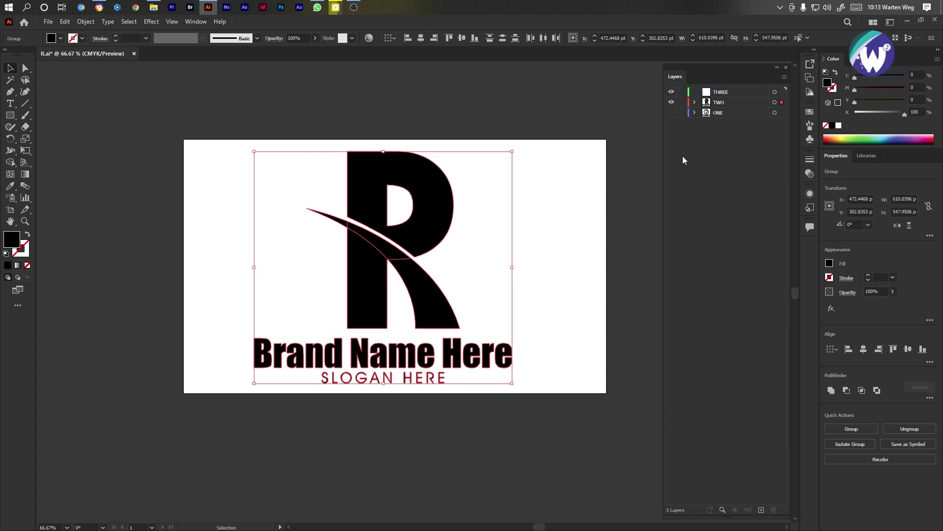
pyautogui.click(671, 102)
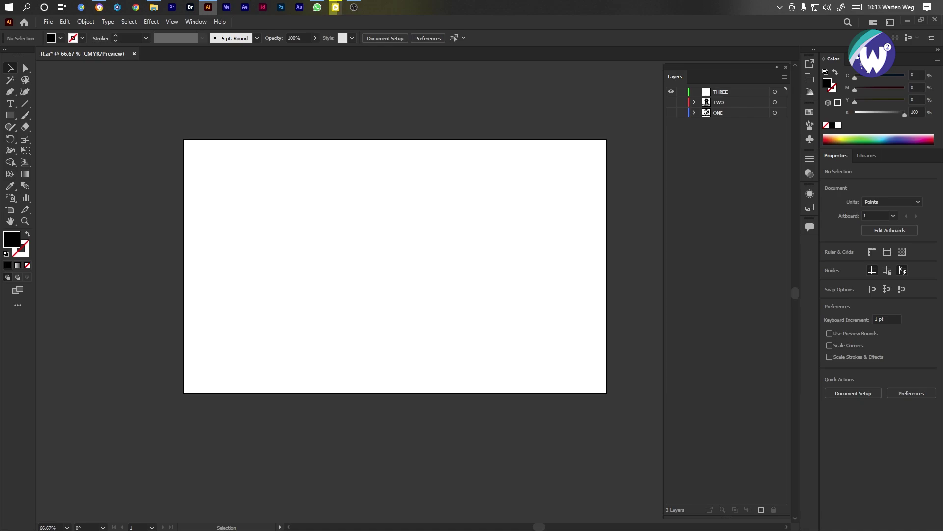
# Draw a black rectangle about 603 by 255 pt near the middle of the artboard with the Rectangle tool
pyautogui.click(14, 115)
pyautogui.moveTo(15, 116); pyautogui.dragTo(49, 125)
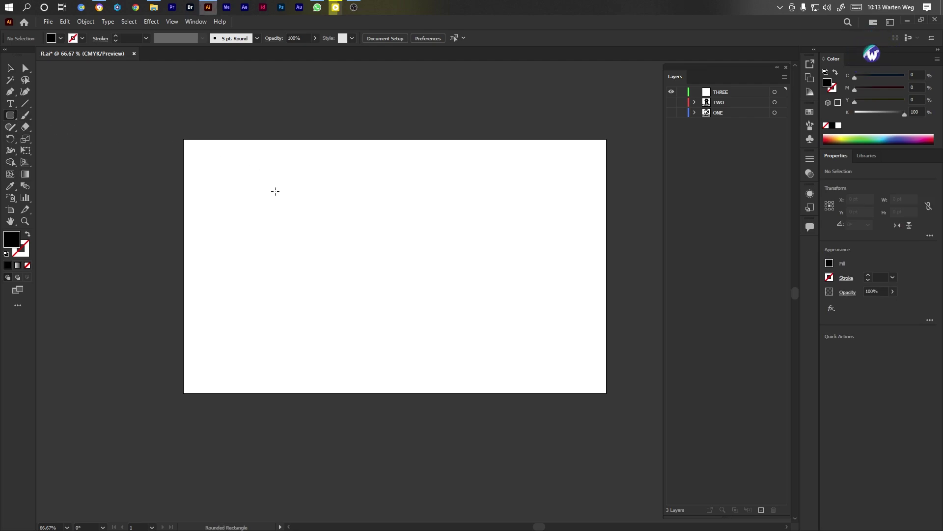
pyautogui.moveTo(15, 118); pyautogui.dragTo(59, 121)
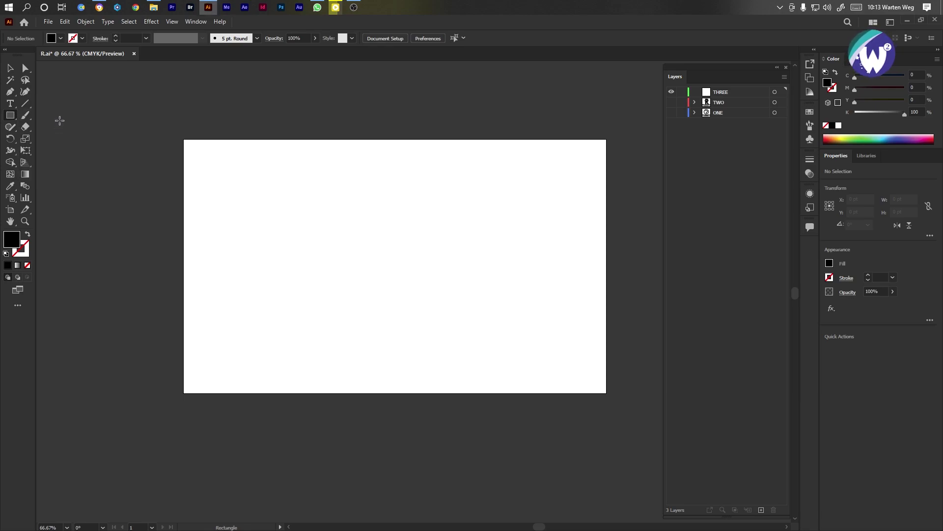
pyautogui.moveTo(286, 196); pyautogui.dragTo(541, 305)
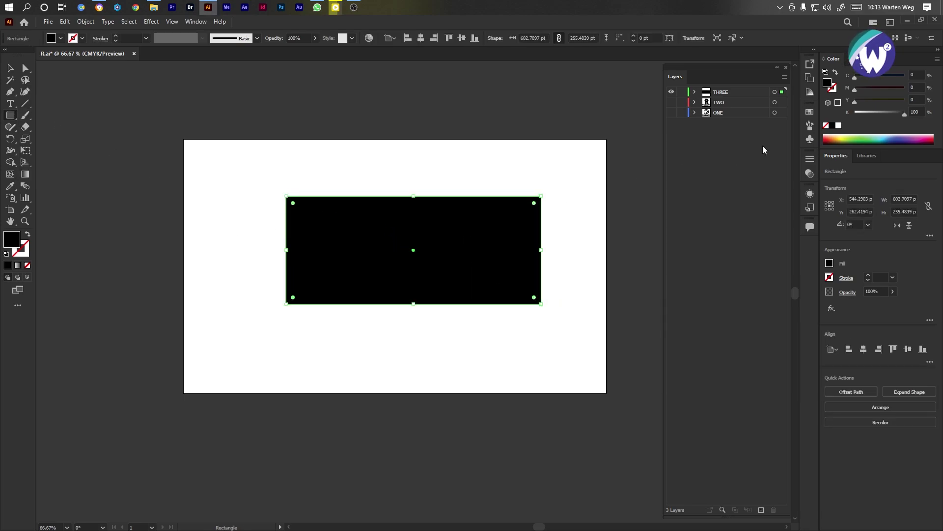
# Duplicate the rectangle in place within layer THREE and fill the upper copy with the artboard's white
pyautogui.click(696, 92)
pyautogui.moveTo(725, 102); pyautogui.dragTo(727, 114)
pyautogui.scroll(3, 522, 227)
pyautogui.press('i')
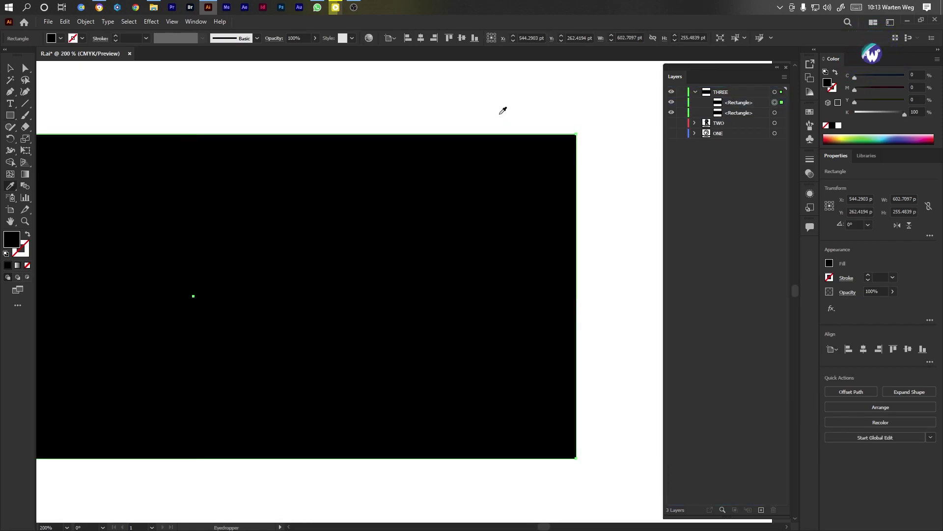
pyautogui.click(378, 123)
pyautogui.click(10, 69)
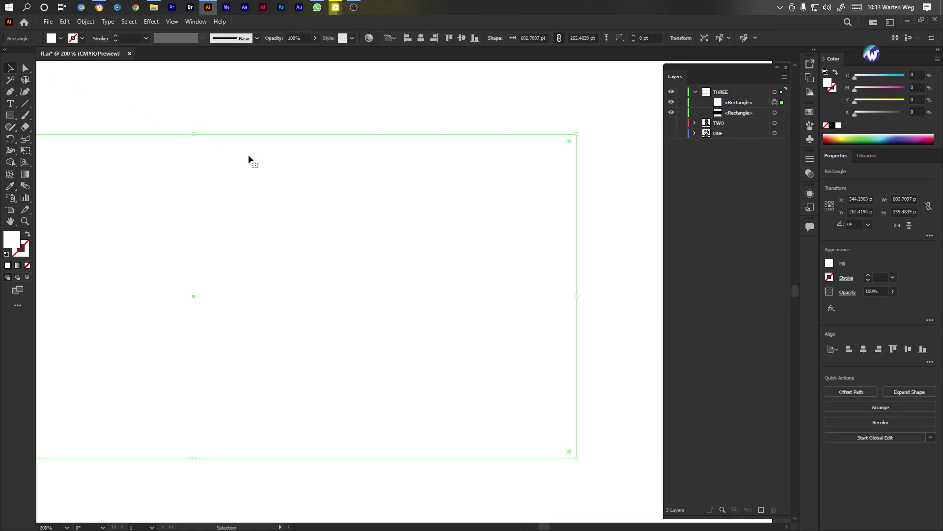
# Shrink the white rectangle from above, below and its right edge to about 566 by 177 pt, leaving a black border
pyautogui.scroll(-1, 207, 150)
pyautogui.moveTo(197, 140); pyautogui.dragTo(199, 172)
pyautogui.moveTo(229, 324); pyautogui.dragTo(309, 290)
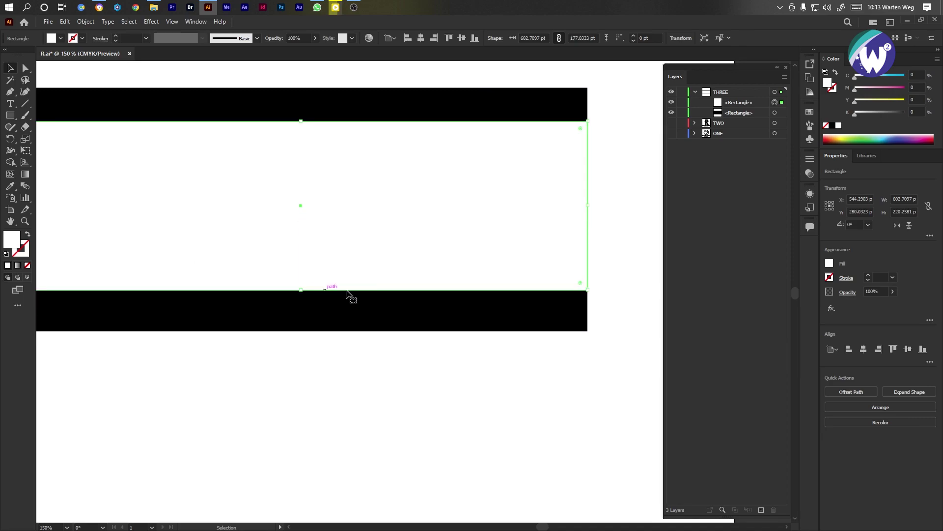
pyautogui.moveTo(587, 208); pyautogui.dragTo(547, 207)
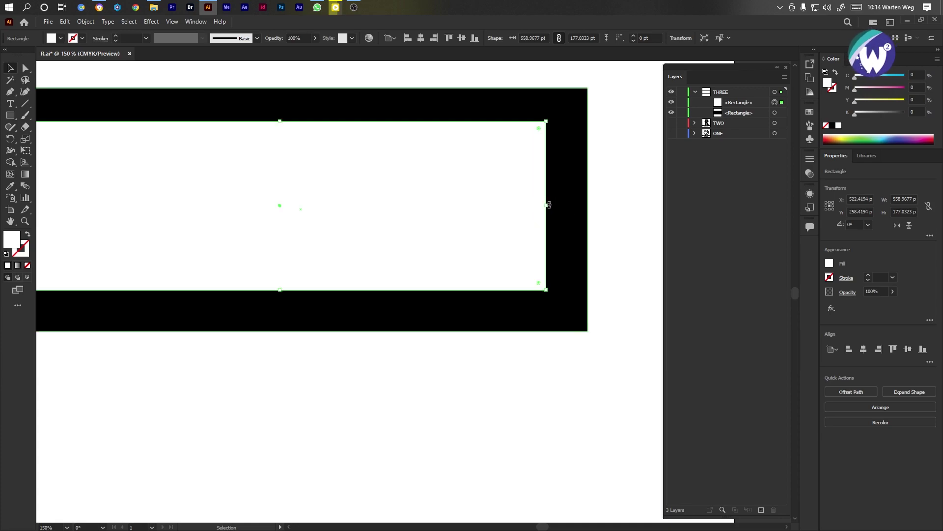
pyautogui.moveTo(550, 205); pyautogui.dragTo(553, 205)
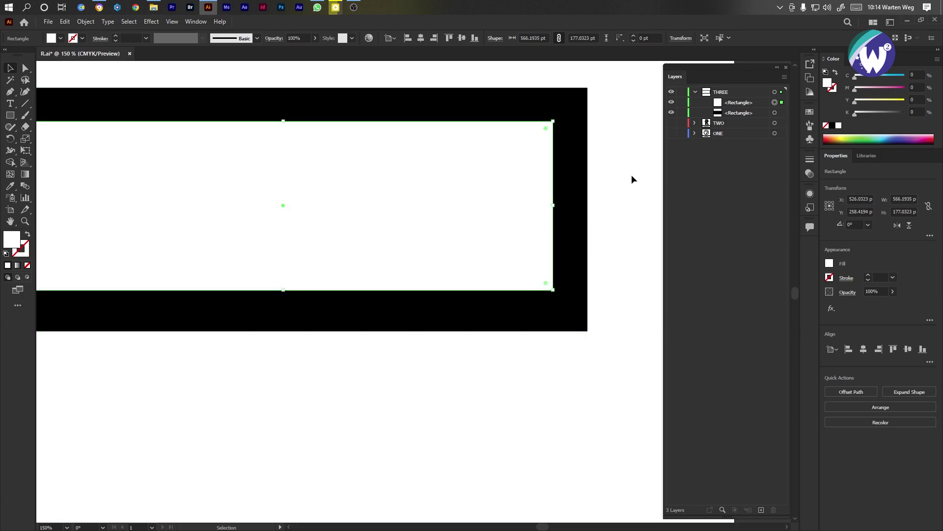
# Round the corners of the white and the black rectangle fully so both become pill shapes
pyautogui.click(620, 166)
pyautogui.click(510, 166)
pyautogui.moveTo(540, 131); pyautogui.dragTo(254, 194)
pyautogui.click(580, 308)
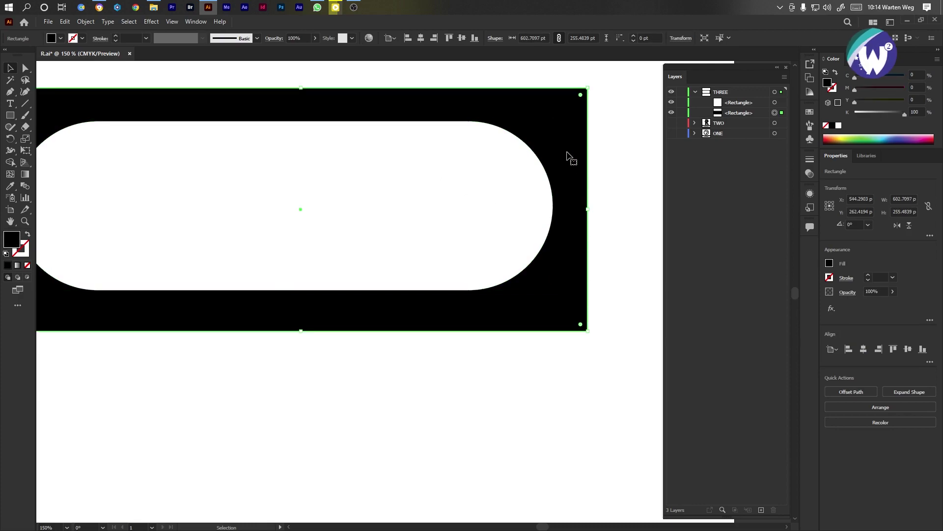
pyautogui.moveTo(580, 95); pyautogui.dragTo(267, 172)
pyautogui.click(609, 87)
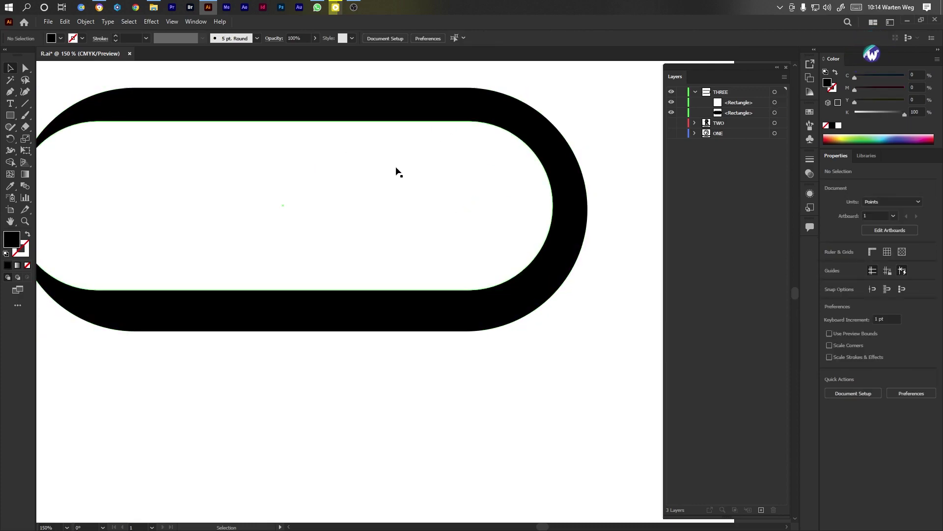
# Draw a rectangle about 441 by 480 pt over the left part of the pills and fill it white
pyautogui.scroll(-2, 368, 191)
pyautogui.click(10, 115)
pyautogui.moveTo(176, 112)
pyautogui.mouseDown()
pyautogui.moveTo(421, 333)
pyautogui.moveTo(339, 316)
pyautogui.moveTo(364, 313)
pyautogui.mouseUp()
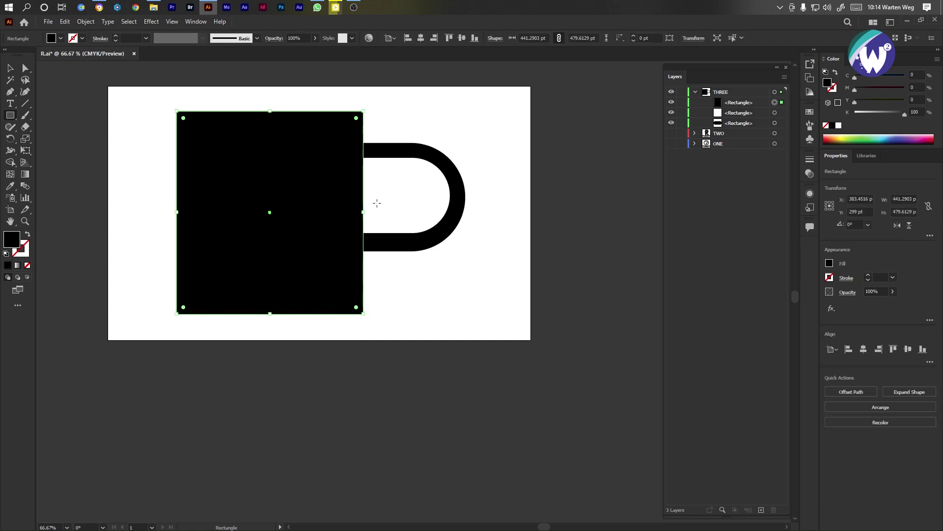
pyautogui.press('i')
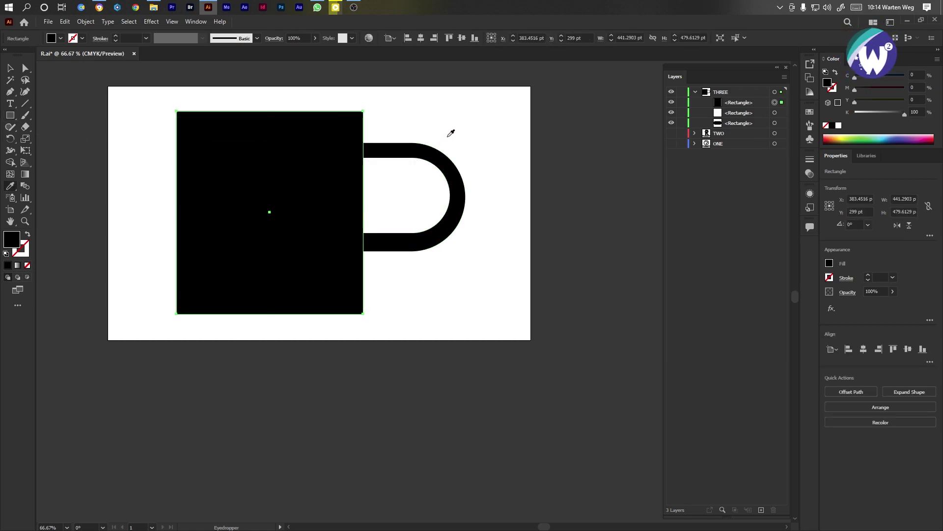
pyautogui.click(459, 120)
pyautogui.keyDown('ctrl'); pyautogui.click(465, 125); pyautogui.keyUp('ctrl')
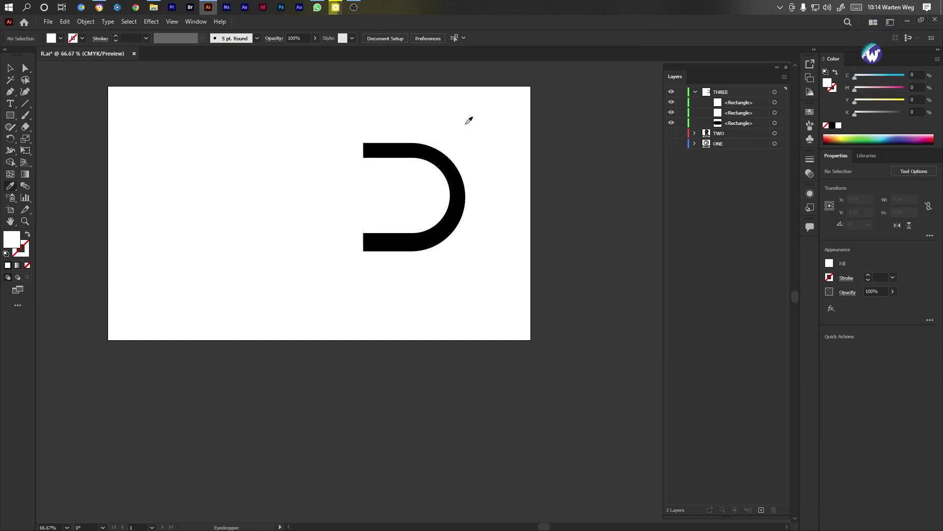
# Select the white and black pill shapes and align their vertical centers
pyautogui.moveTo(476, 135); pyautogui.dragTo(431, 252)
pyautogui.click(460, 39)
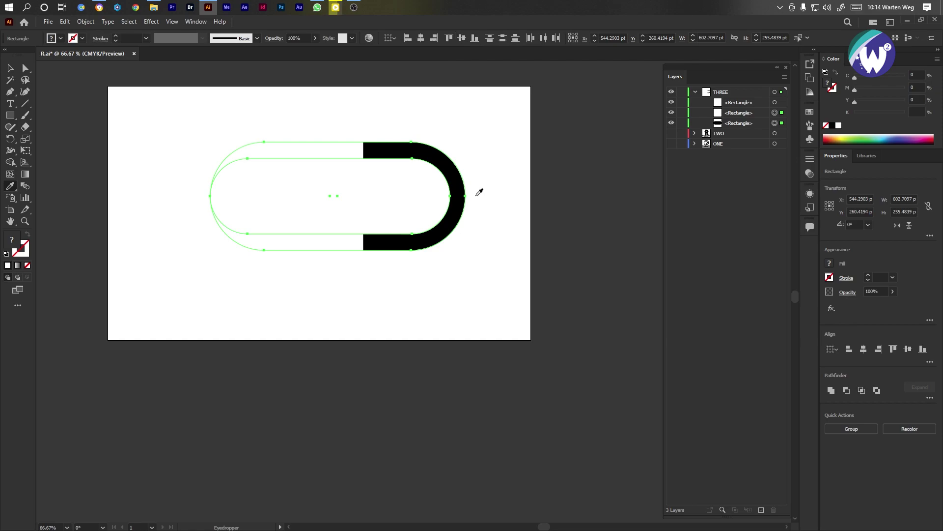
pyautogui.click(11, 68)
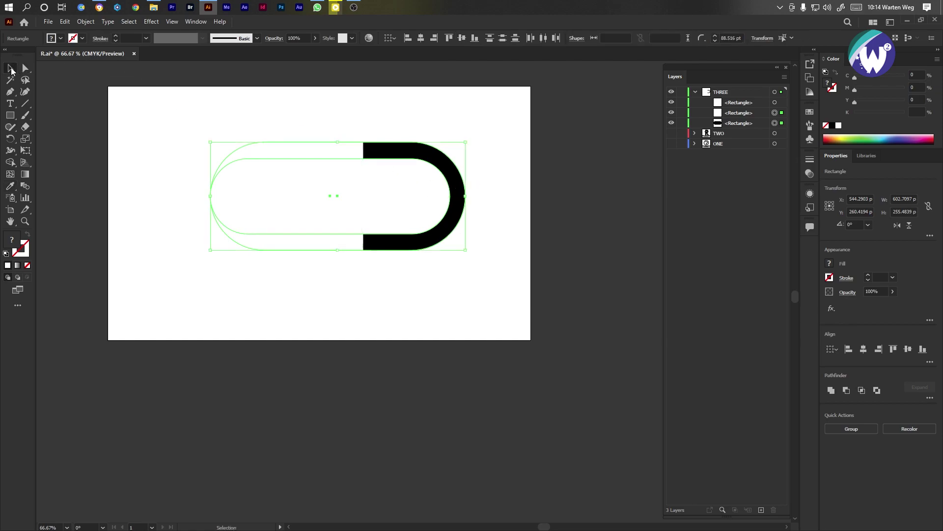
pyautogui.click(511, 167)
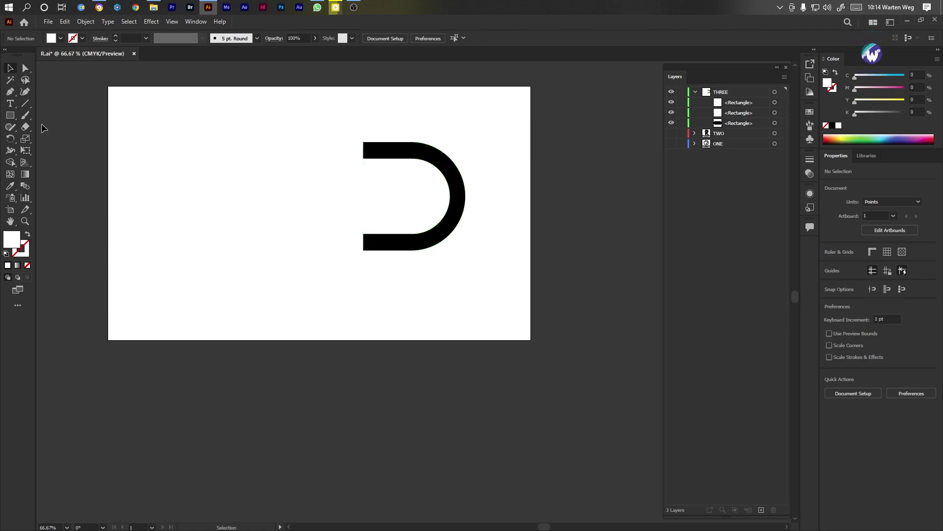
# Draw a thin bar about 647 by 39 pt over the upper arm of the curve, matching its thickness
pyautogui.click(11, 116)
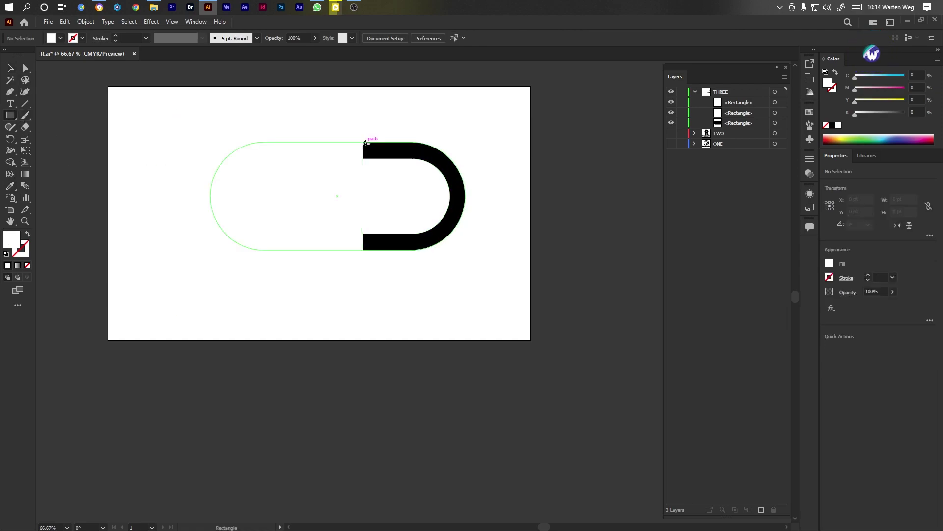
pyautogui.moveTo(365, 143)
pyautogui.mouseDown()
pyautogui.moveTo(467, 159)
pyautogui.moveTo(639, 158)
pyautogui.mouseUp()
pyautogui.press('u')
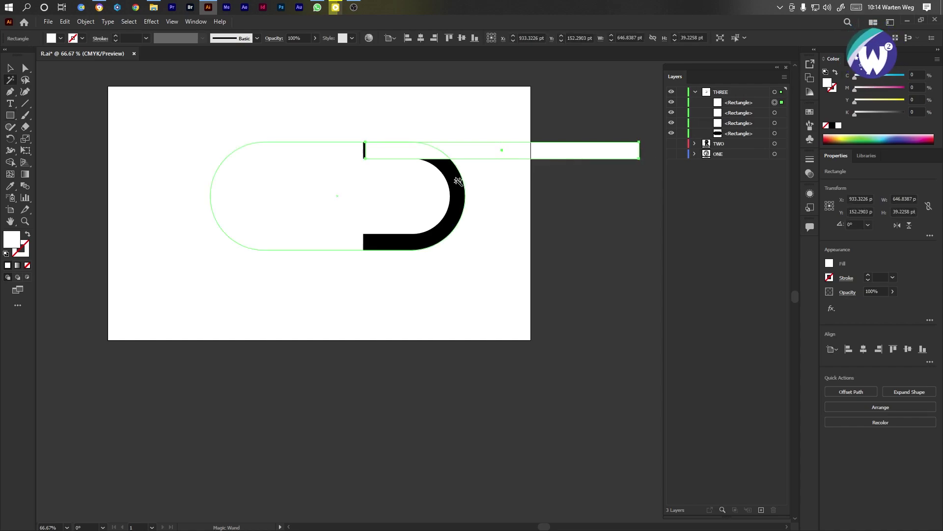
pyautogui.click(460, 184)
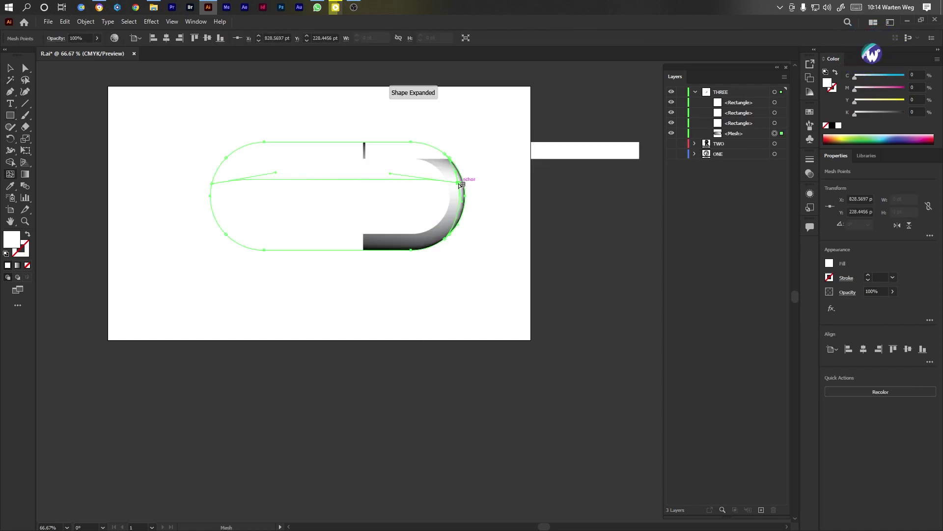
pyautogui.hotkey('ctrl', 'z')
# Fill the thin bar with the curve's black and move it down to the artboard's lower edge
pyautogui.press('i')
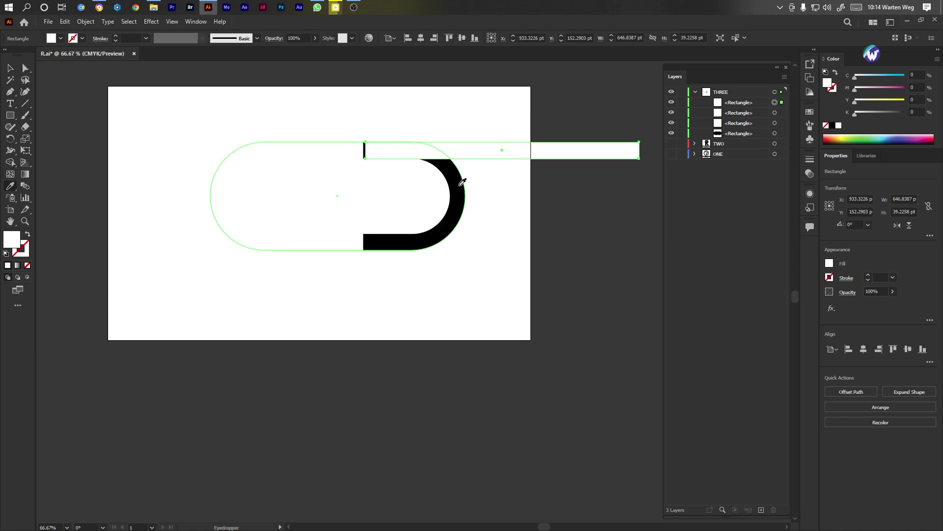
pyautogui.click(462, 182)
pyautogui.click(11, 69)
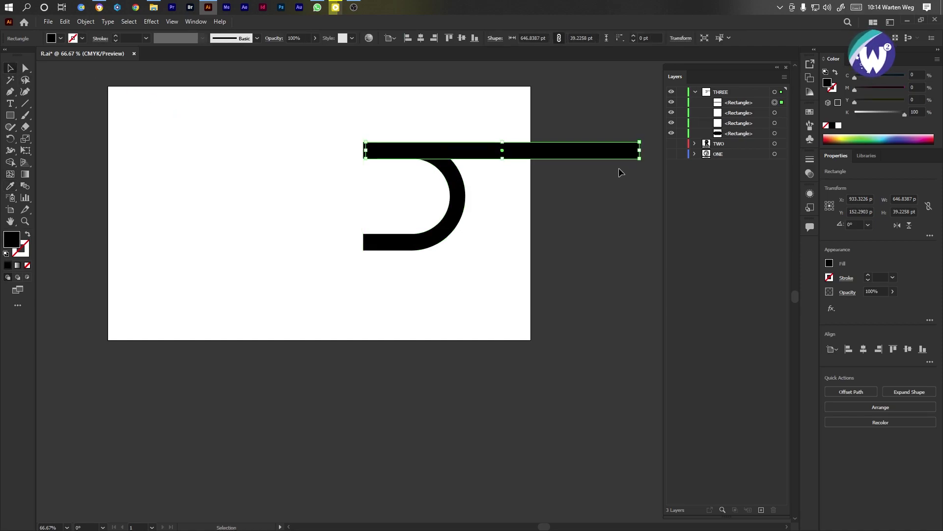
pyautogui.moveTo(573, 160); pyautogui.dragTo(514, 348)
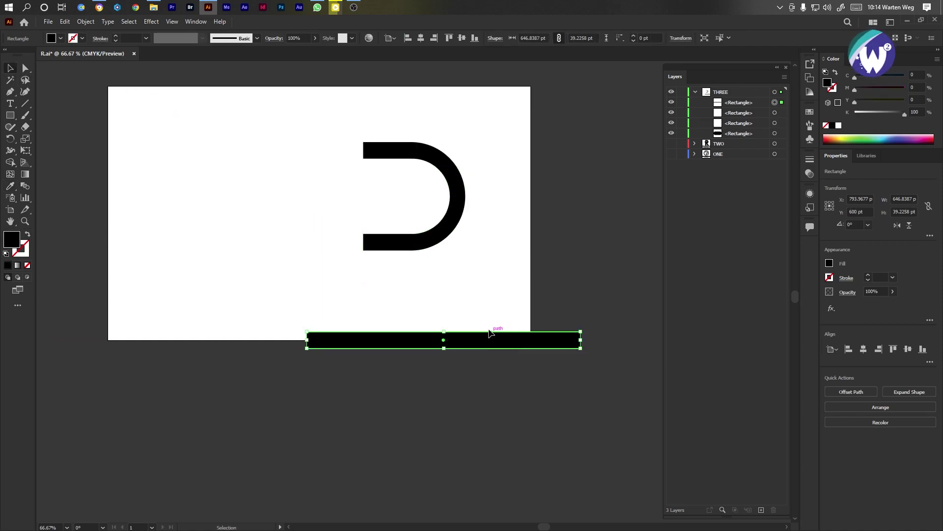
# Save the file and use Shape Builder to remove the covering rectangle and inner areas, keeping only the black D-shaped curve
pyautogui.moveTo(472, 112); pyautogui.dragTo(189, 305)
pyautogui.hotkey('ctrl', 's')
pyautogui.click(10, 163)
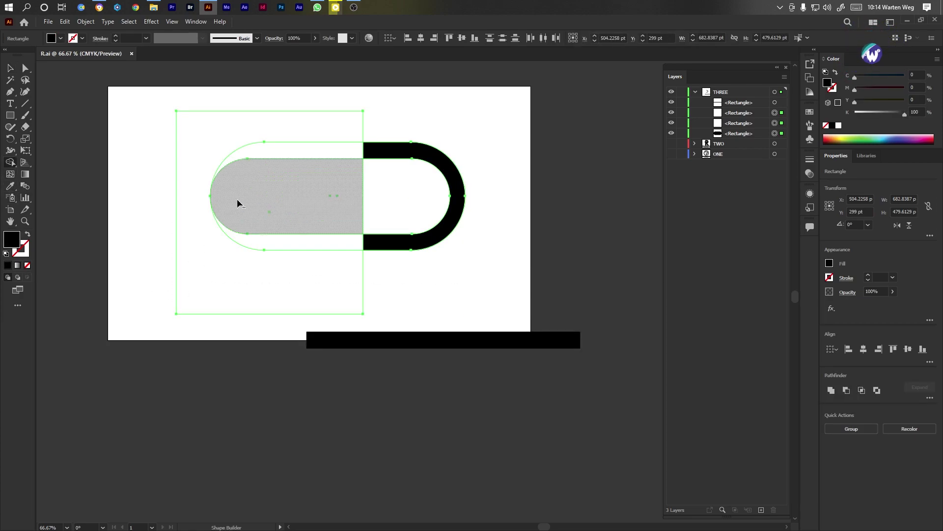
pyautogui.moveTo(255, 259); pyautogui.dragTo(277, 137)
pyautogui.moveTo(367, 198); pyautogui.dragTo(400, 200)
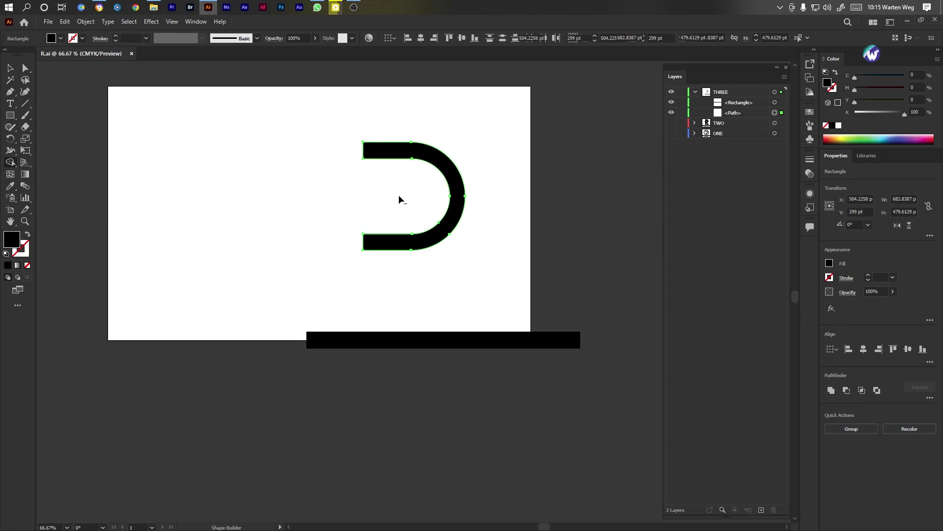
# Move the bar below the artboard and place a copy rotated 90° against the curve's open side as the P's stem
pyautogui.click(11, 70)
pyautogui.moveTo(493, 346); pyautogui.dragTo(401, 304)
pyautogui.moveTo(487, 247); pyautogui.dragTo(363, 192)
pyautogui.moveTo(352, 228); pyautogui.dragTo(371, 221)
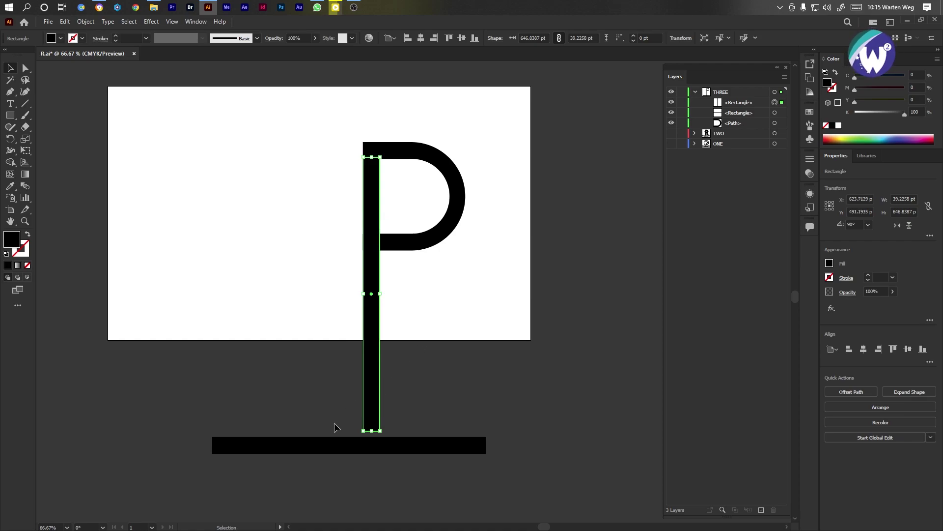
# Make three vertical copies of the stem side by side to the left of the P and distribute them evenly horizontally
pyautogui.keyDown('alt'); pyautogui.moveTo(374, 381); pyautogui.dragTo(441, 396); pyautogui.keyUp('alt')
pyautogui.moveTo(445, 434); pyautogui.dragTo(446, 431)
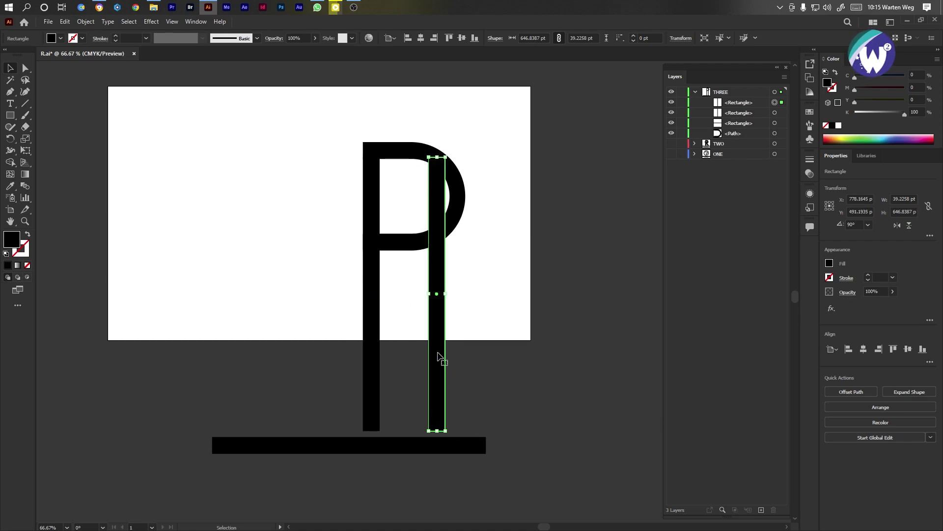
pyautogui.moveTo(434, 337); pyautogui.dragTo(264, 302)
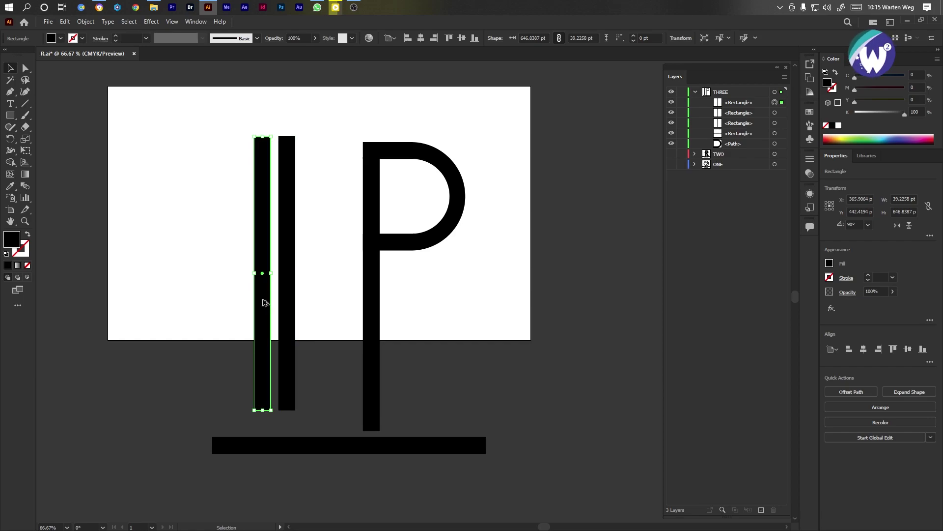
pyautogui.keyDown('alt'); pyautogui.moveTo(264, 304); pyautogui.dragTo(241, 303); pyautogui.keyUp('alt')
pyautogui.moveTo(314, 129); pyautogui.dragTo(164, 255)
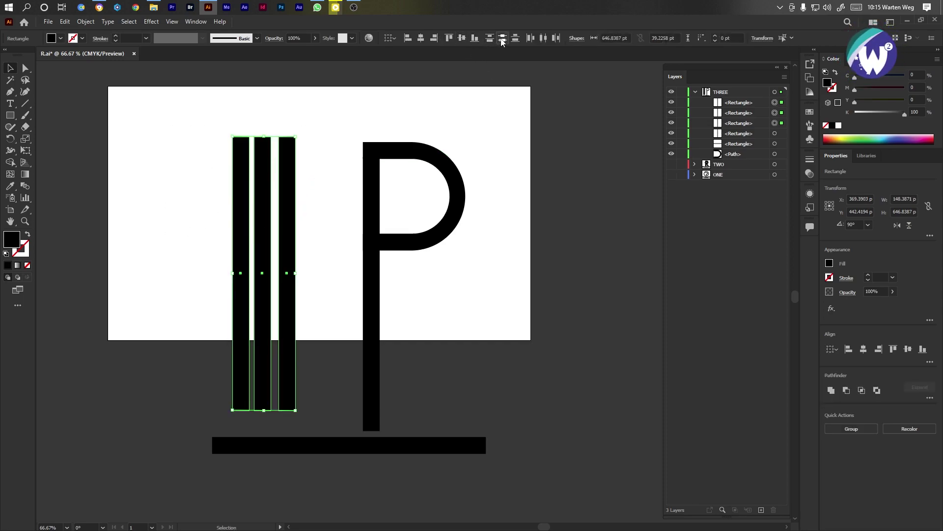
pyautogui.click(543, 40)
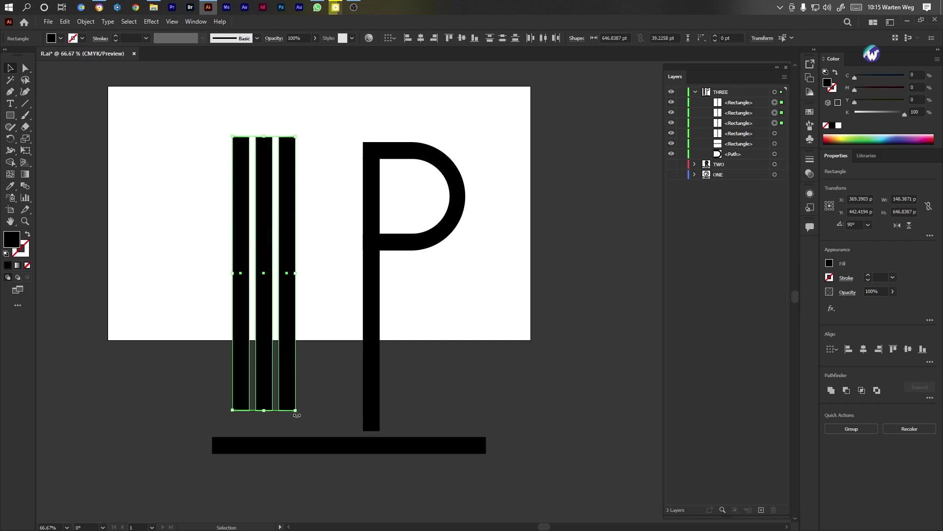
# Rotate the three bars about 32° into a diagonal and place them across the P as the R's leg
pyautogui.moveTo(297, 417); pyautogui.dragTo(375, 386)
pyautogui.moveTo(312, 297); pyautogui.dragTo(469, 307)
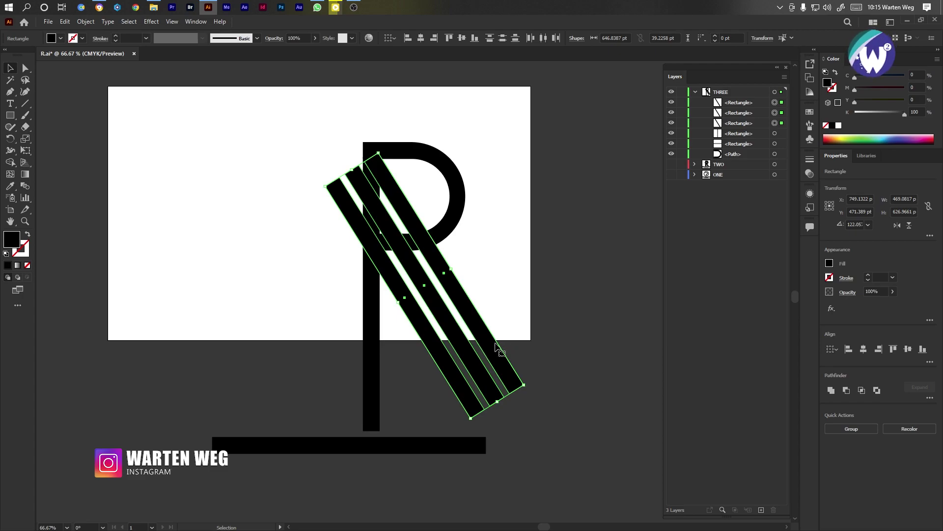
# Shift the three diagonal bars about 15 pt left and 29 pt down and cut the P's lower arm between the upper two bars with Shape Builder
pyautogui.moveTo(427, 299); pyautogui.dragTo(423, 310)
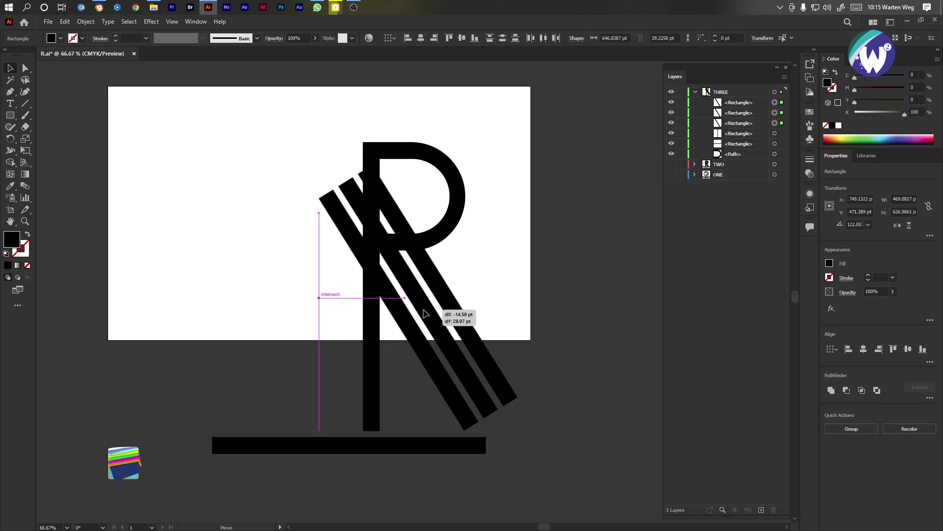
pyautogui.moveTo(425, 310); pyautogui.dragTo(425, 310)
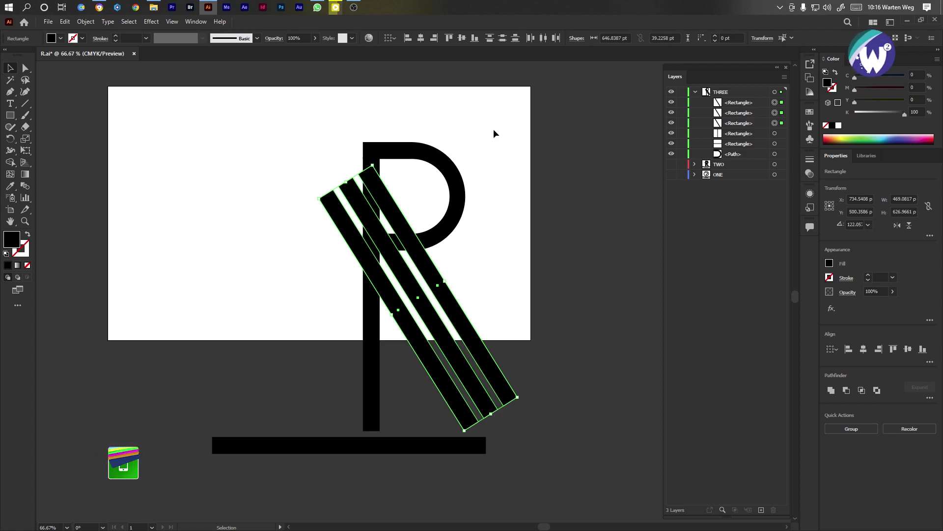
pyautogui.moveTo(493, 131); pyautogui.dragTo(343, 367)
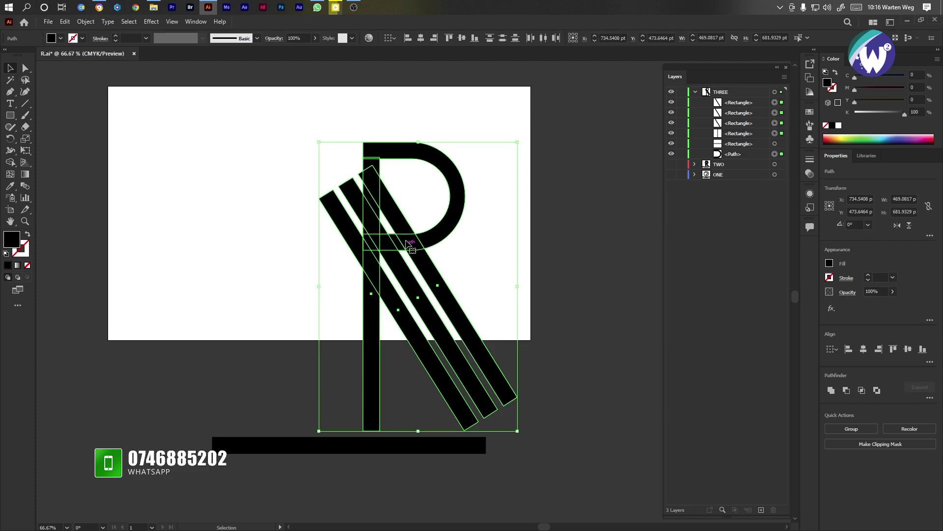
pyautogui.click(9, 162)
pyautogui.hotkey('ctrl', '1')
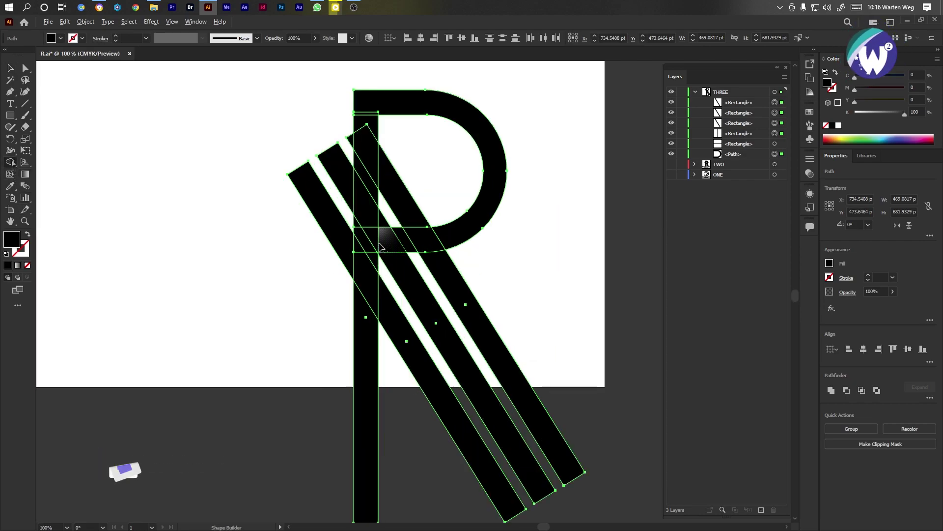
pyautogui.scroll(1, 381, 247)
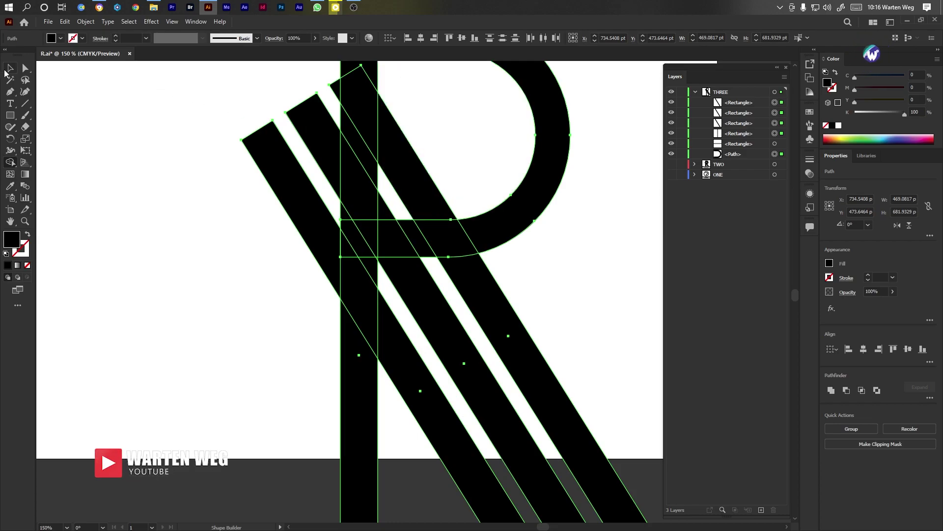
pyautogui.click(427, 249)
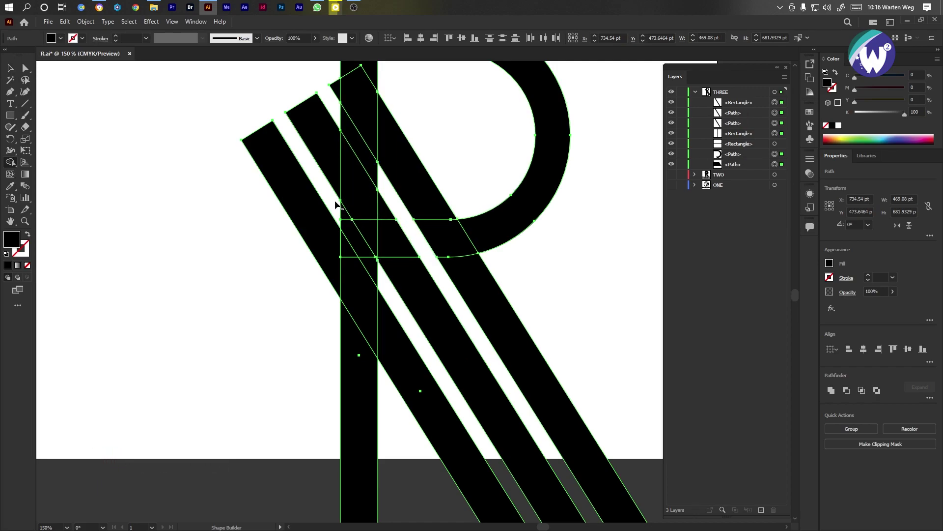
# Remove the bar ends protruding beyond the stem and the stem section in the gap between the lower two bars with Shape Builder
pyautogui.keyDown('alt'); pyautogui.click(321, 120); pyautogui.keyUp('alt')
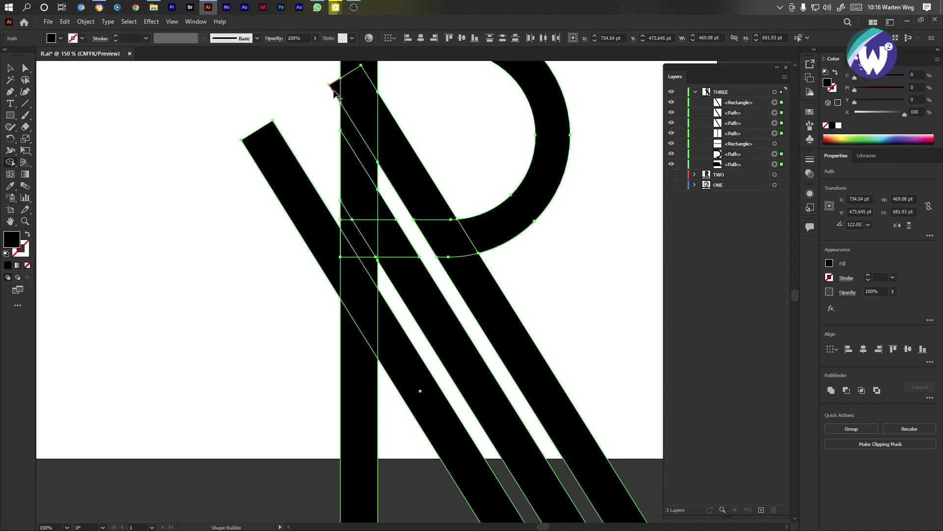
pyautogui.keyDown('alt'); pyautogui.click(314, 229); pyautogui.keyUp('alt')
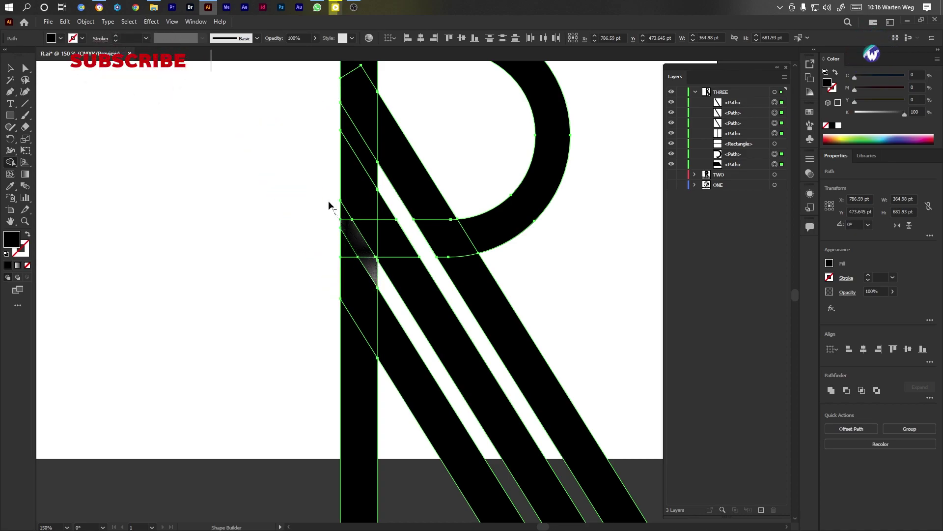
pyautogui.keyDown('alt'); pyautogui.click(346, 231); pyautogui.keyUp('alt')
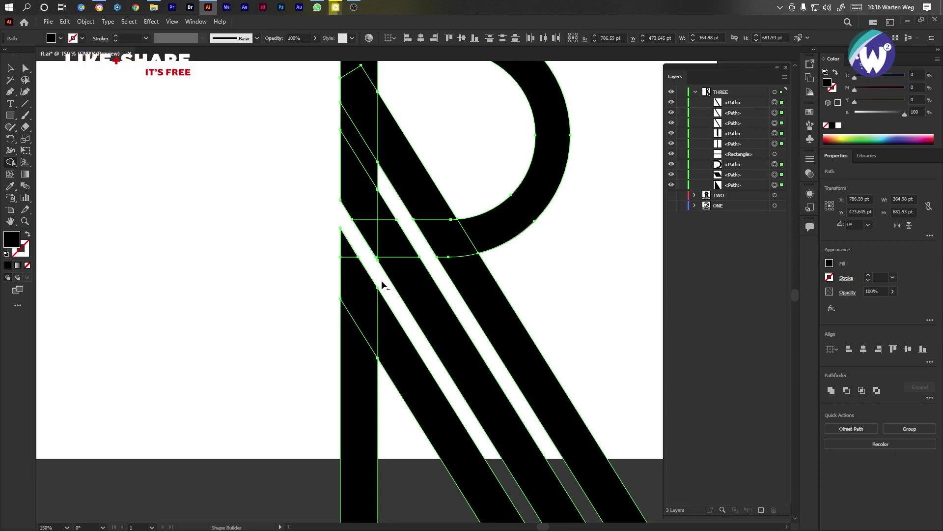
pyautogui.scroll(5, 370, 271)
pyautogui.scroll(-8, 370, 273)
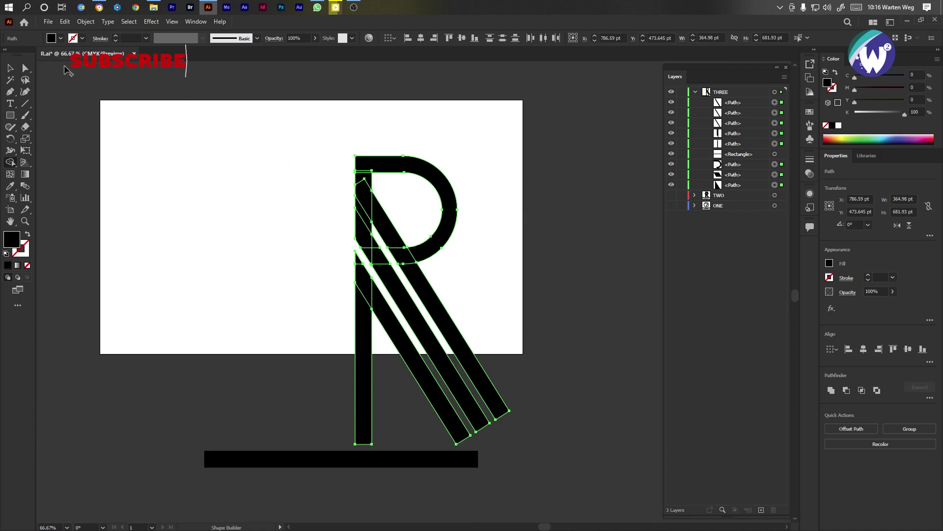
pyautogui.press('v')
pyautogui.click(217, 255)
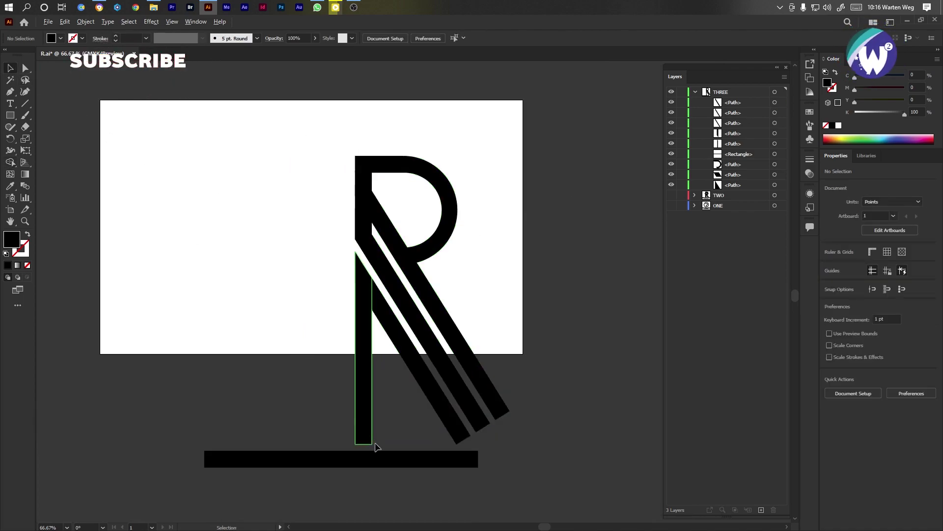
# Copy the horizontal bar across the leg near the artboard's lower edge and trim everything below and beside it with Shape Builder
pyautogui.moveTo(395, 466); pyautogui.dragTo(447, 346)
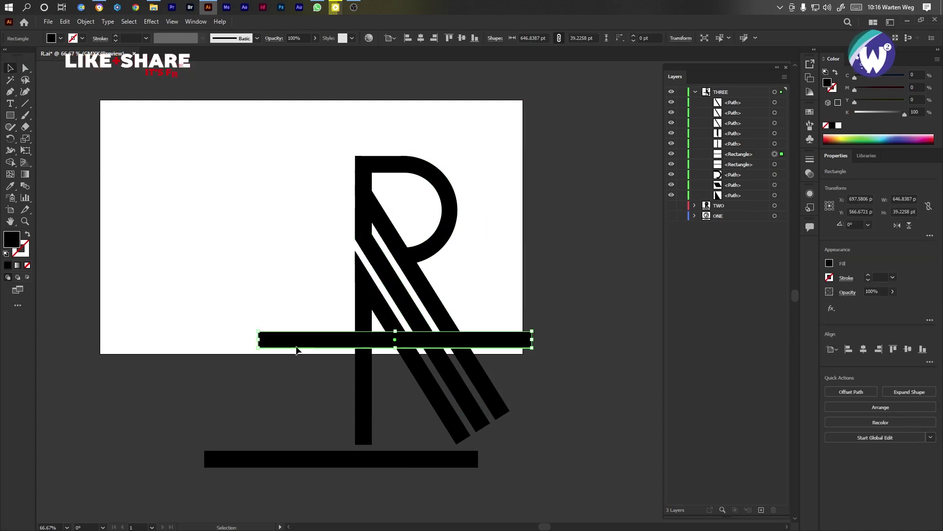
pyautogui.moveTo(214, 303); pyautogui.dragTo(562, 377)
pyautogui.click(10, 162)
pyautogui.moveTo(358, 394); pyautogui.dragTo(548, 384)
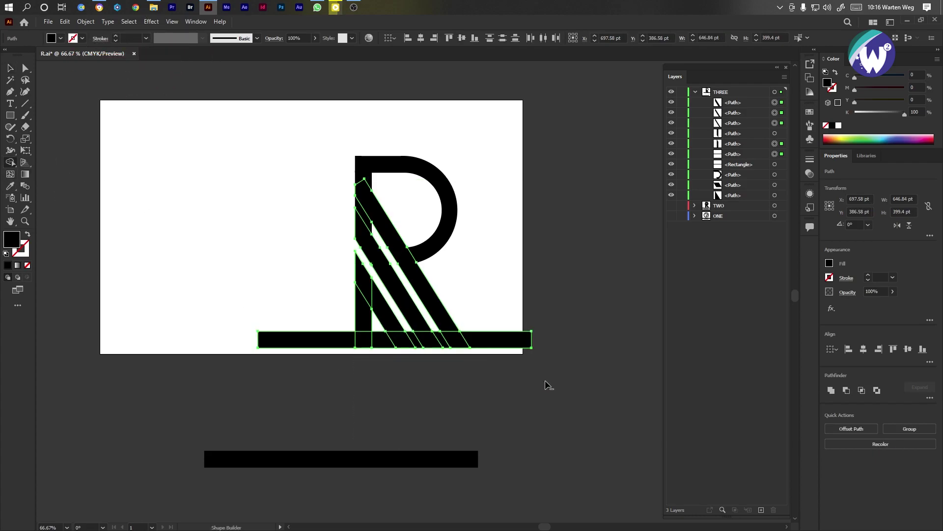
pyautogui.keyDown('alt'); pyautogui.click(491, 339); pyautogui.keyUp('alt')
pyautogui.keyDown('alt'); pyautogui.click(323, 344); pyautogui.keyUp('alt')
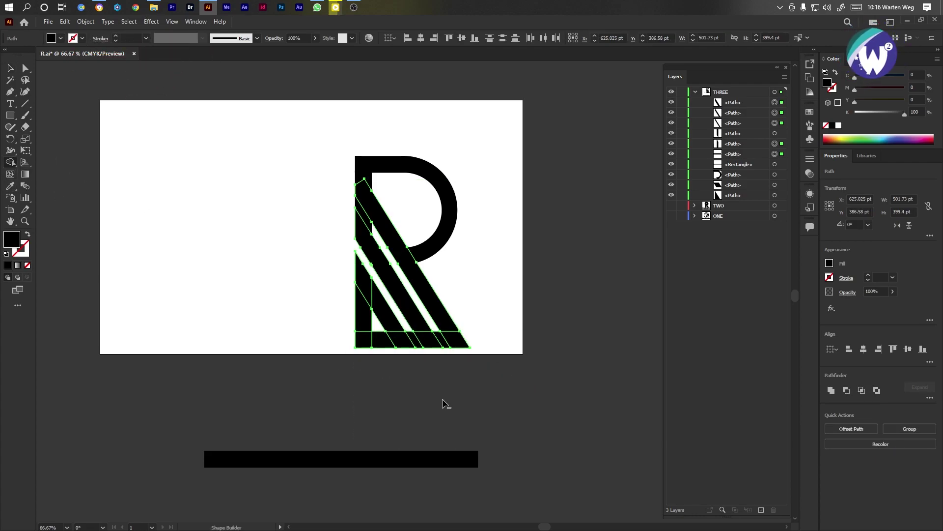
# Cut the two gaps between the diagonal bars through the horizontal base with Shape Builder
pyautogui.keyDown('alt'); pyautogui.scroll(3, 459, 387); pyautogui.keyUp('alt')
pyautogui.keyDown('alt'); pyautogui.click(407, 252); pyautogui.keyUp('alt')
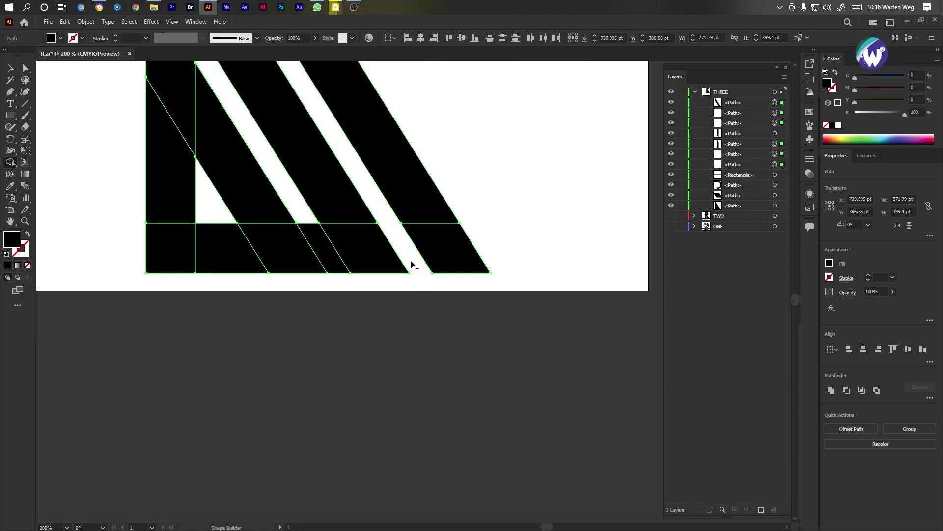
pyautogui.keyDown('alt'); pyautogui.click(330, 260); pyautogui.keyUp('alt')
pyautogui.moveTo(120, 115); pyautogui.dragTo(200, 205)
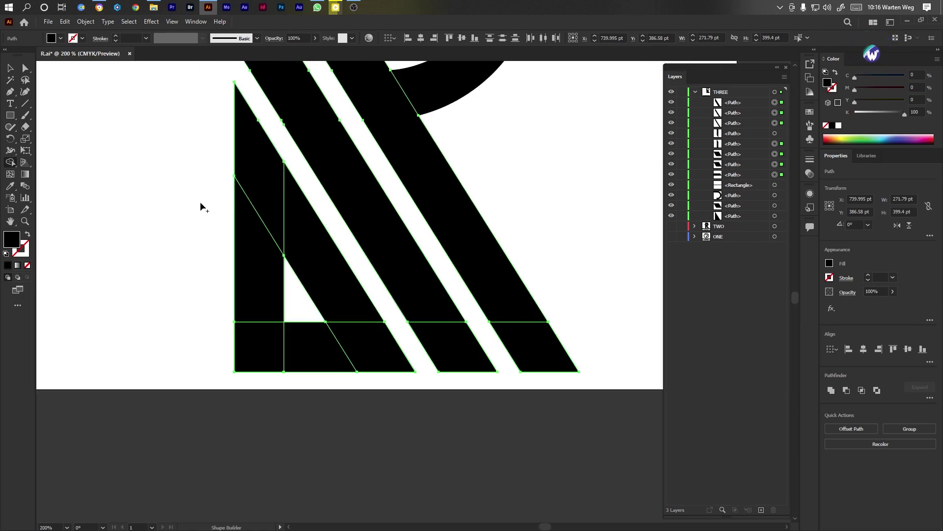
# Draw a closed black four-point shape with the Pen tool that fills the hole in the lower-left triangle
pyautogui.click(10, 91)
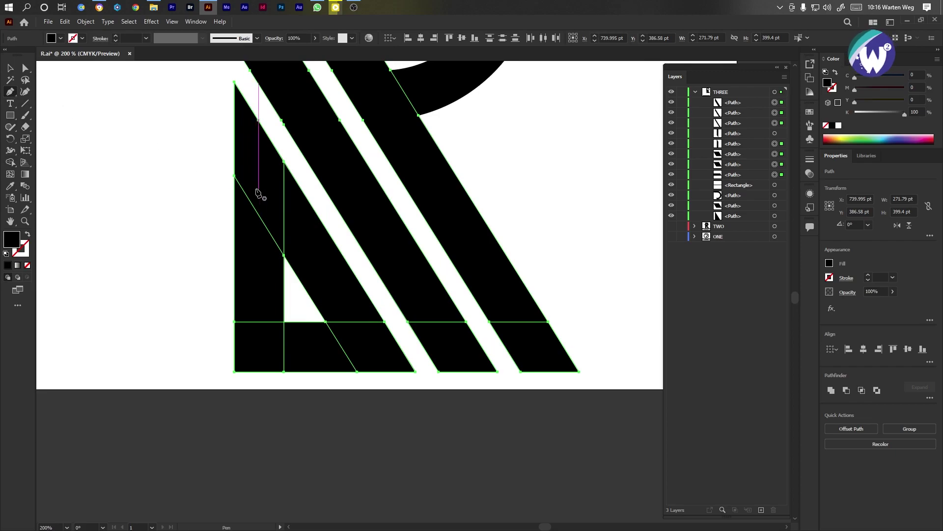
pyautogui.click(254, 187)
pyautogui.click(259, 360)
pyautogui.click(367, 360)
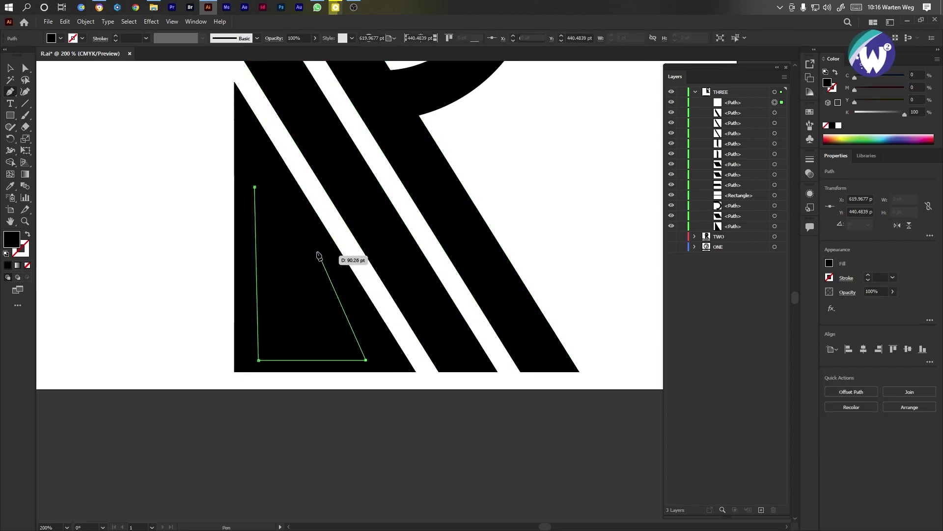
pyautogui.click(285, 197)
pyautogui.click(255, 187)
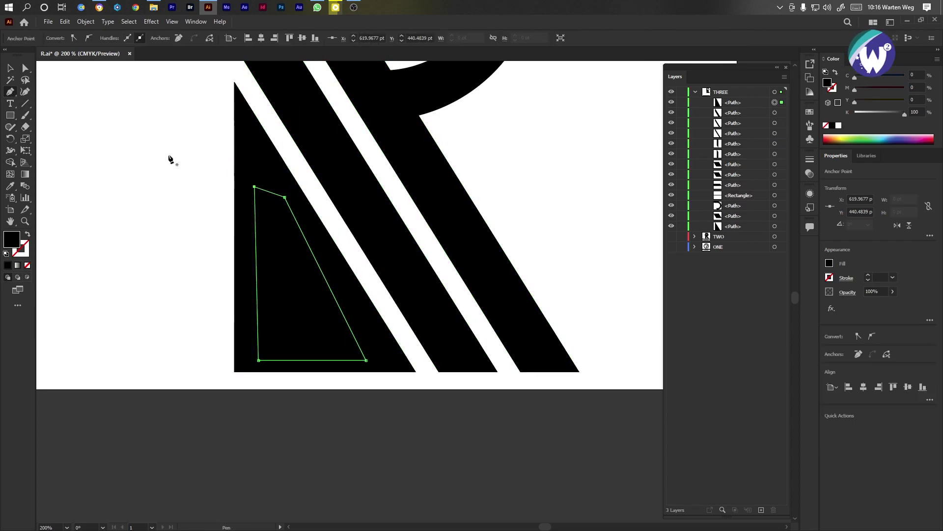
pyautogui.click(9, 68)
pyautogui.click(146, 213)
pyautogui.scroll(-1, 146, 213)
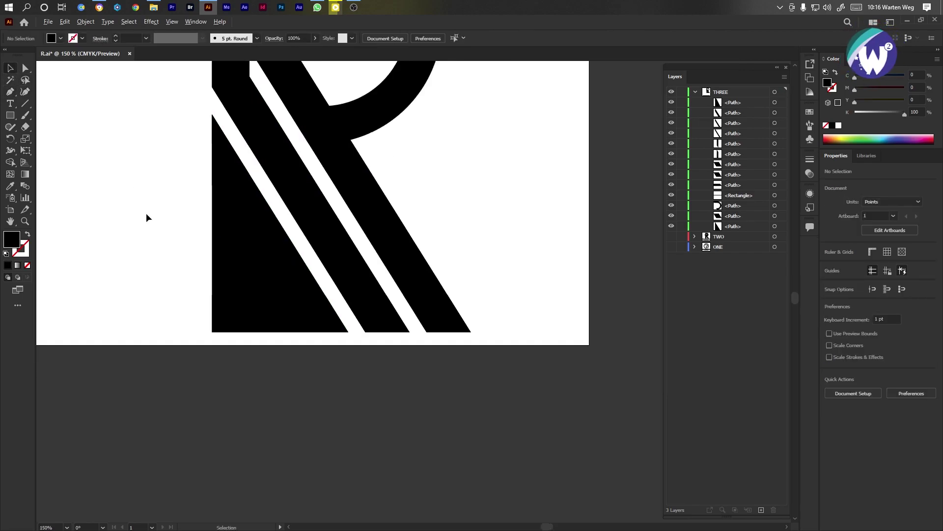
# Place a copy of the upper stem piece directly right of the stem and use Shape Builder to cut it out of the uppermost diagonal bar
pyautogui.scroll(-1, 146, 213)
pyautogui.moveTo(230, 123); pyautogui.dragTo(346, 210)
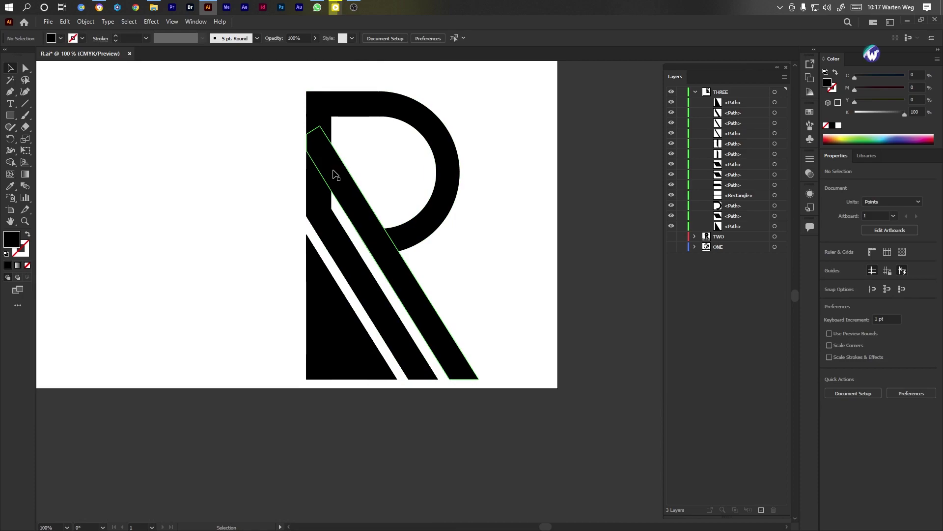
pyautogui.moveTo(263, 144); pyautogui.dragTo(319, 216)
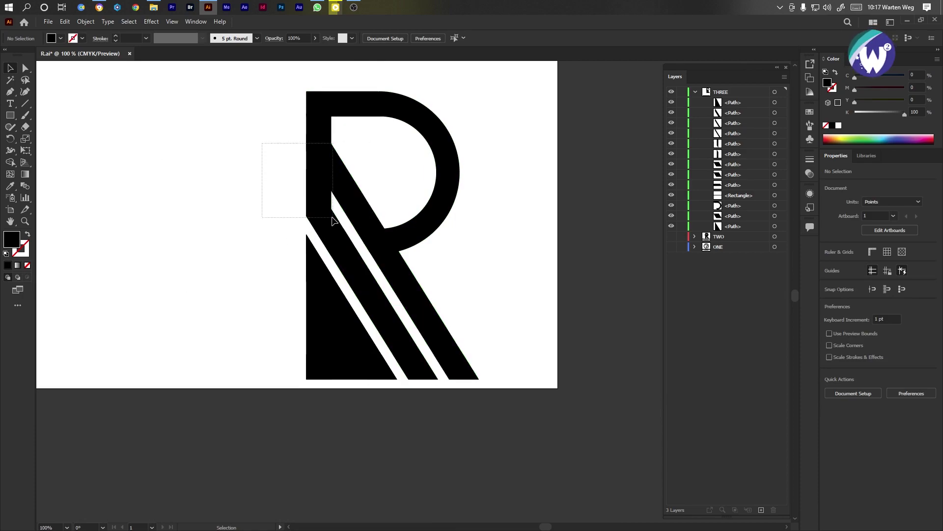
pyautogui.click(200, 191)
pyautogui.click(328, 136)
pyautogui.moveTo(328, 135); pyautogui.dragTo(388, 114)
pyautogui.scroll(3, 327, 152)
pyautogui.moveTo(473, 126); pyautogui.dragTo(406, 269)
pyautogui.scroll(-2, 407, 269)
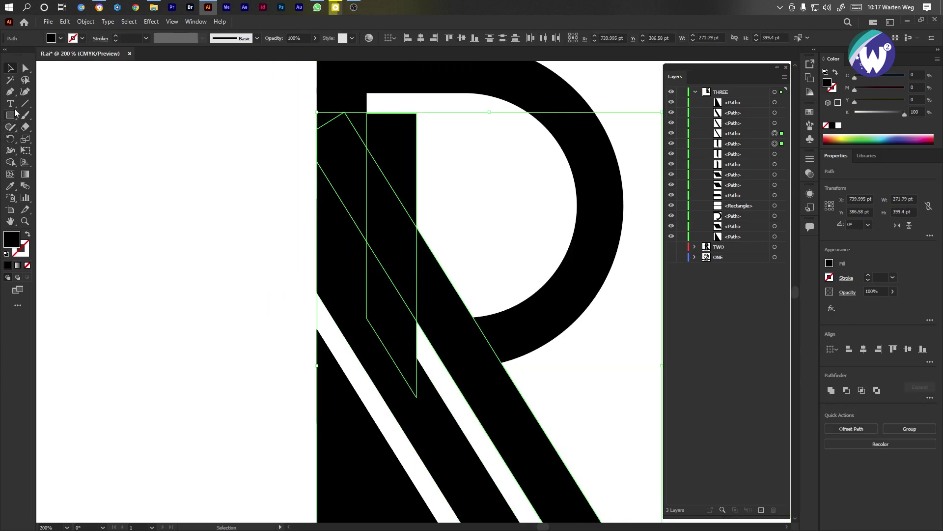
pyautogui.click(9, 162)
pyautogui.moveTo(379, 156); pyautogui.dragTo(381, 297)
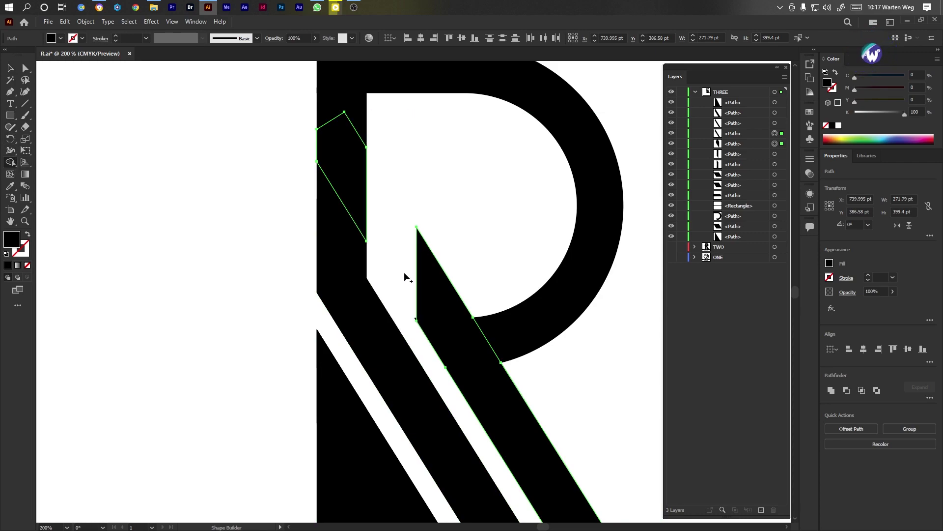
# Remove the bowl's leftover sliver beside the diagonal bar's vertical edge with Shape Builder and clear the selection
pyautogui.scroll(4, 404, 272)
pyautogui.moveTo(433, 311); pyautogui.dragTo(452, 353)
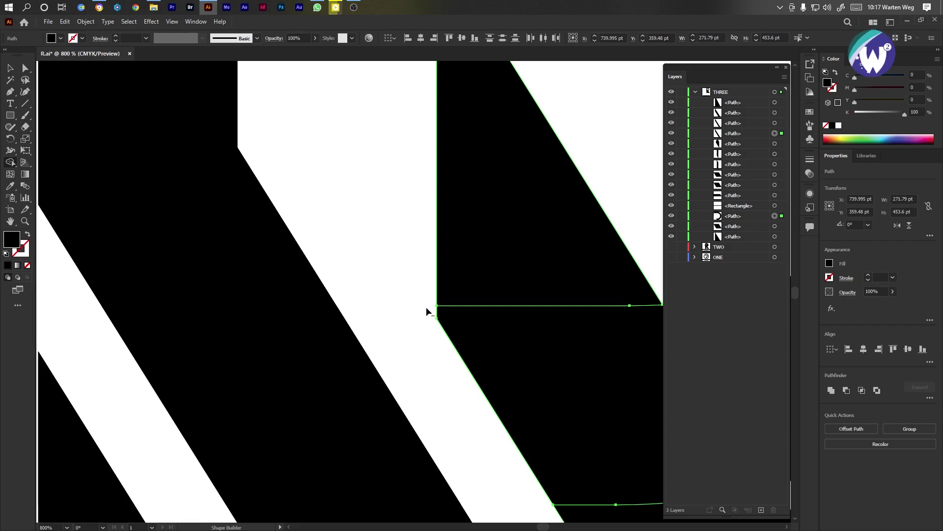
pyautogui.hotkey('ctrl', '0')
pyautogui.hotkey('ctrl', 'shift', 'a')
pyautogui.scroll(-2, 537, 313)
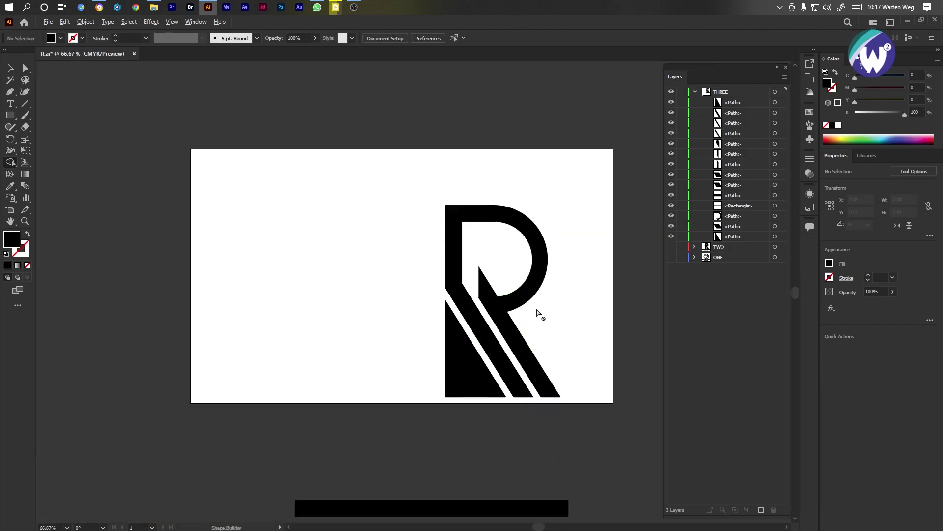
# Delete the leftover diagonal bar fragment inside the upper stem
pyautogui.scroll(1, 556, 315)
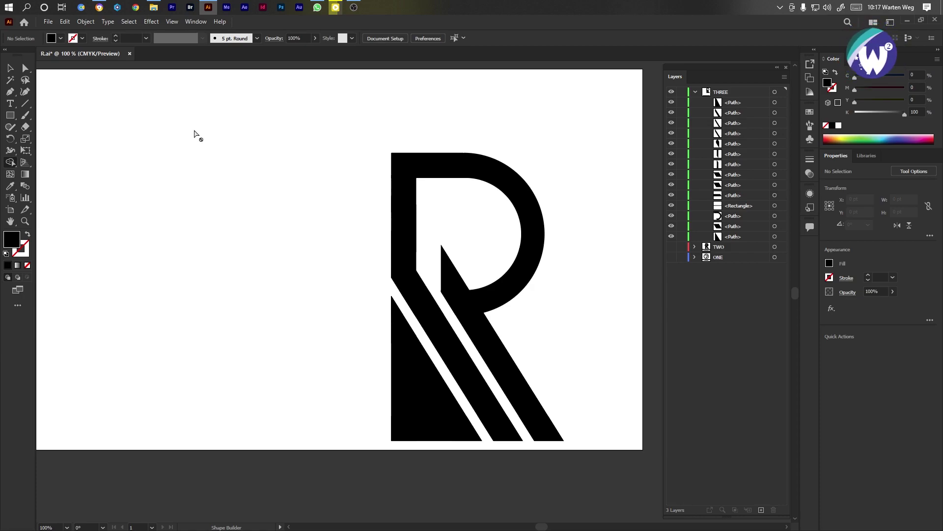
pyautogui.click(12, 69)
pyautogui.click(403, 204)
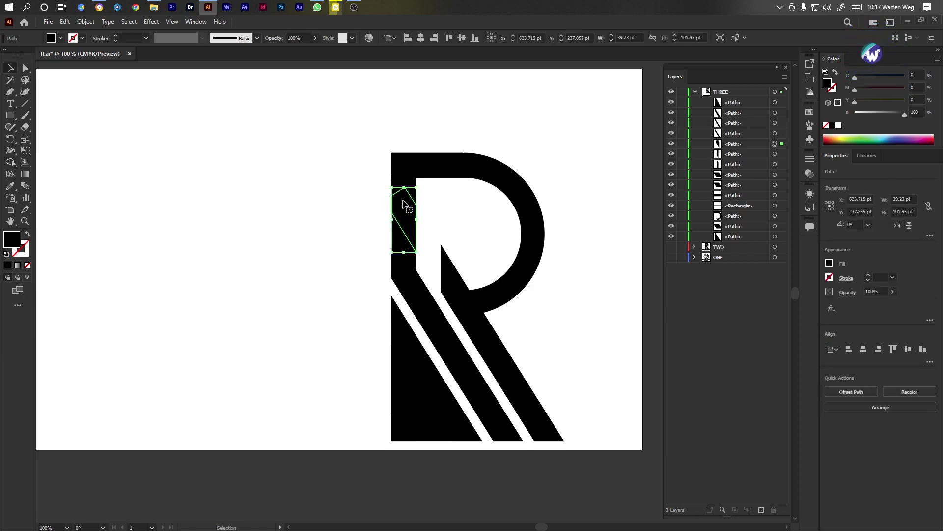
pyautogui.press('Delete')
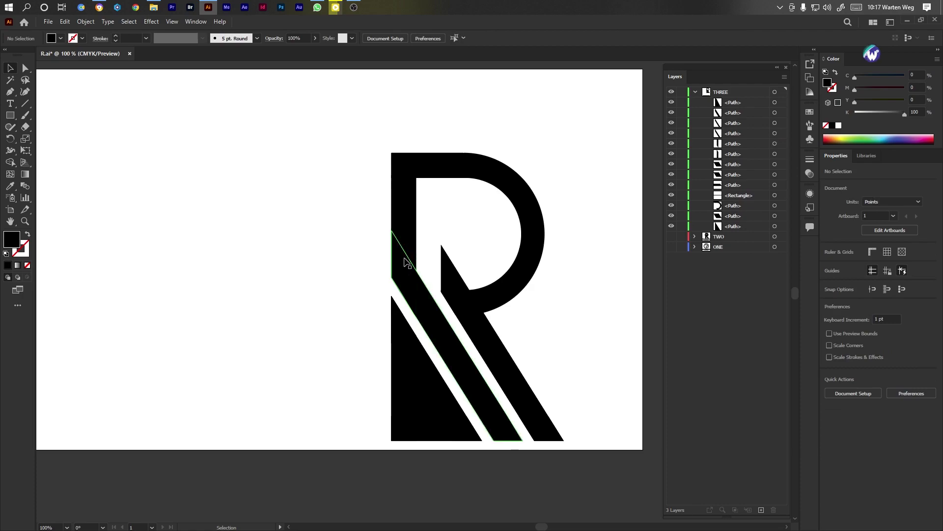
pyautogui.click(406, 209)
pyautogui.moveTo(406, 175); pyautogui.dragTo(452, 196)
pyautogui.hotkey('ctrl', 'z')
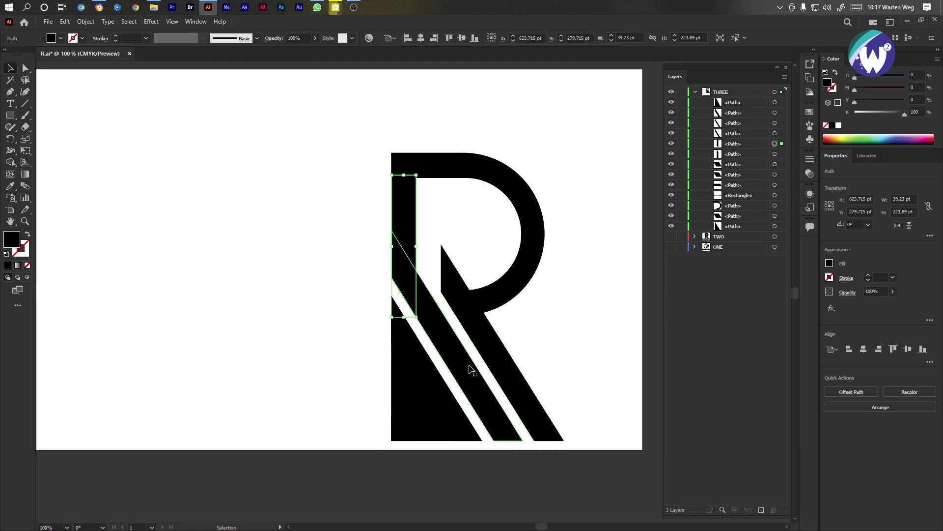
# Place a copy of the horizontal bar across the stem directly below the P's top arm
pyautogui.scroll(-3, 467, 452)
pyautogui.moveTo(454, 501); pyautogui.dragTo(396, 346)
pyautogui.scroll(4, 479, 383)
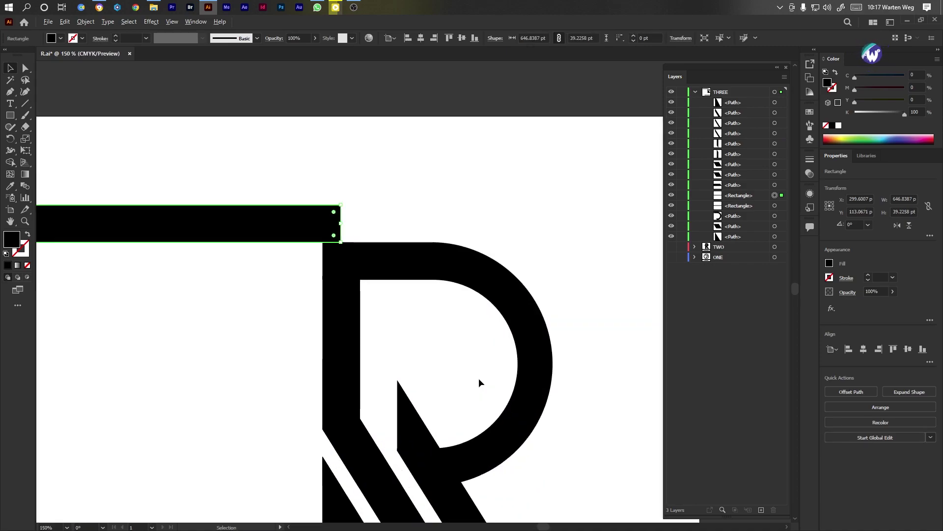
pyautogui.moveTo(329, 223); pyautogui.dragTo(358, 291)
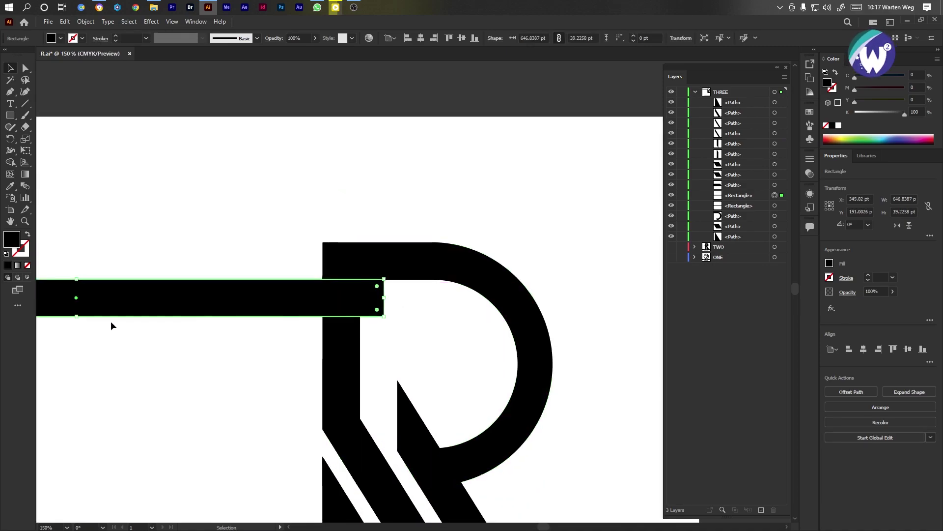
# Make the copied bar thinner from below and use Shape Builder to cut a gap between the top arm and the stem
pyautogui.moveTo(76, 317); pyautogui.dragTo(77, 304)
pyautogui.moveTo(356, 301); pyautogui.dragTo(386, 295)
pyautogui.hotkey('shift', 'm')
pyautogui.press('v')
pyautogui.click(183, 265)
pyautogui.hotkey('ctrl', '0')
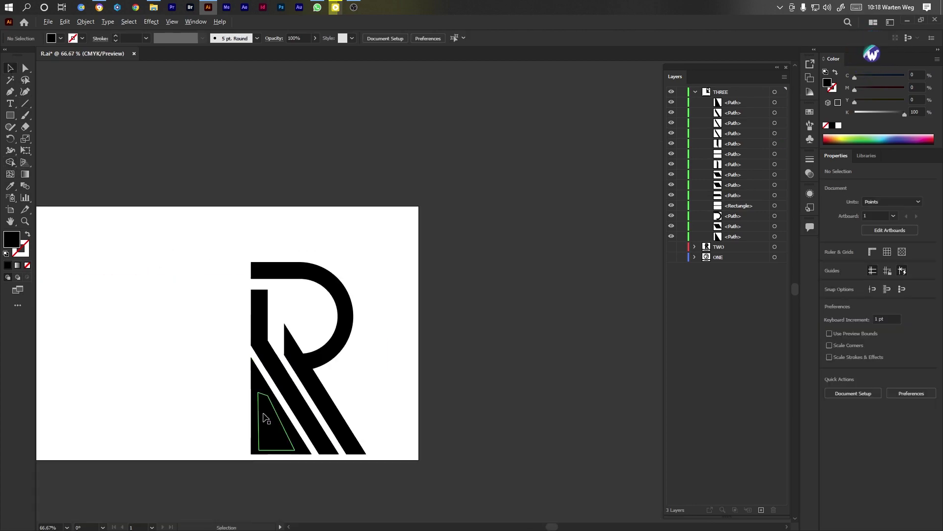
pyautogui.scroll(1, 266, 418)
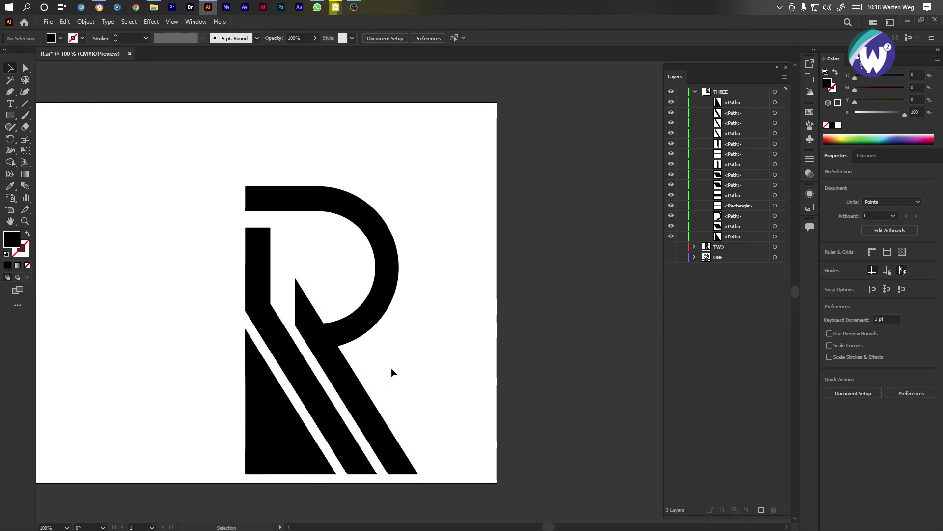
pyautogui.moveTo(443, 152); pyautogui.dragTo(198, 462)
pyautogui.click(429, 378)
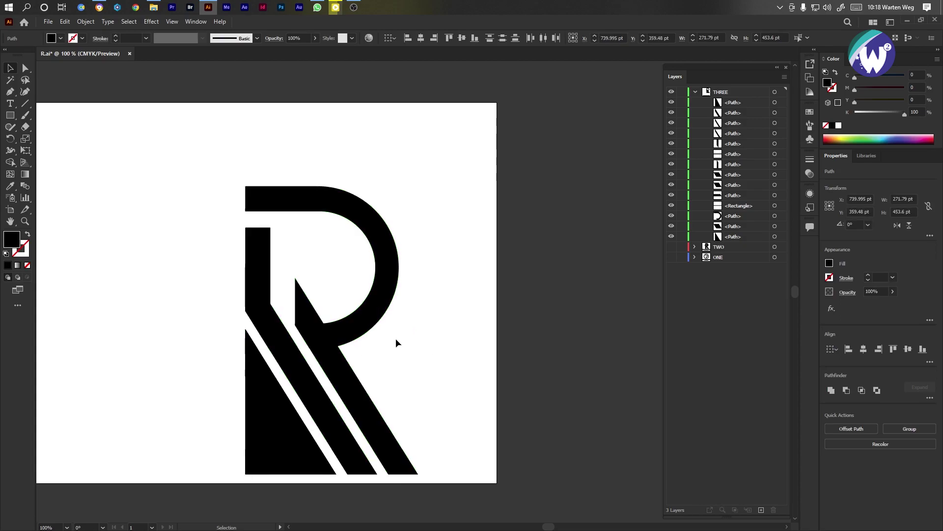
# Select all pieces of the R and merge the lower corner triangle's fragments into one shape with Shape Builder
pyautogui.click(373, 313)
pyautogui.keyDown('shift'); pyautogui.click(339, 385); pyautogui.keyUp('shift')
pyautogui.keyDown('shift'); pyautogui.click(306, 391); pyautogui.keyUp('shift')
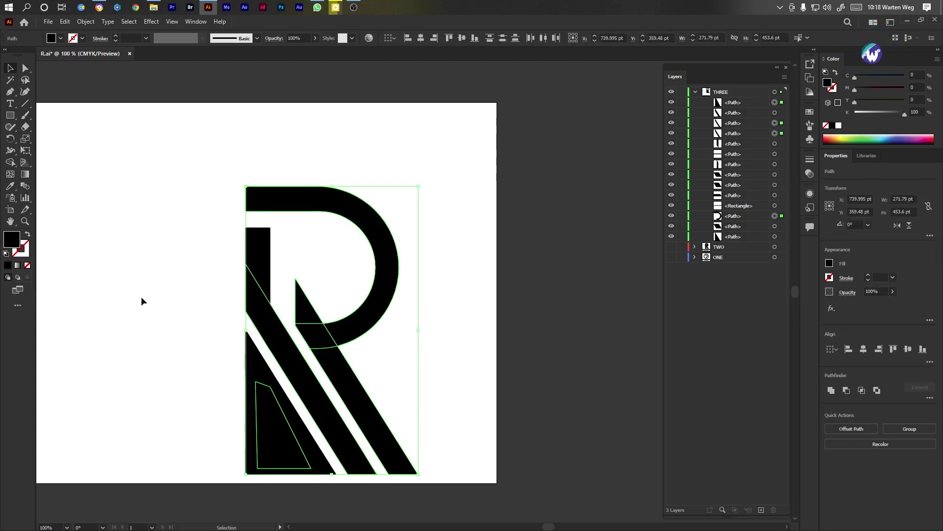
pyautogui.moveTo(362, 412); pyautogui.dragTo(429, 491)
pyautogui.click(11, 162)
pyautogui.scroll(2, 317, 470)
pyautogui.moveTo(315, 466)
pyautogui.mouseDown()
pyautogui.moveTo(199, 465)
pyautogui.moveTo(202, 406)
pyautogui.moveTo(242, 421)
pyautogui.moveTo(298, 424)
pyautogui.mouseUp()
pyautogui.moveTo(220, 303); pyautogui.dragTo(196, 219)
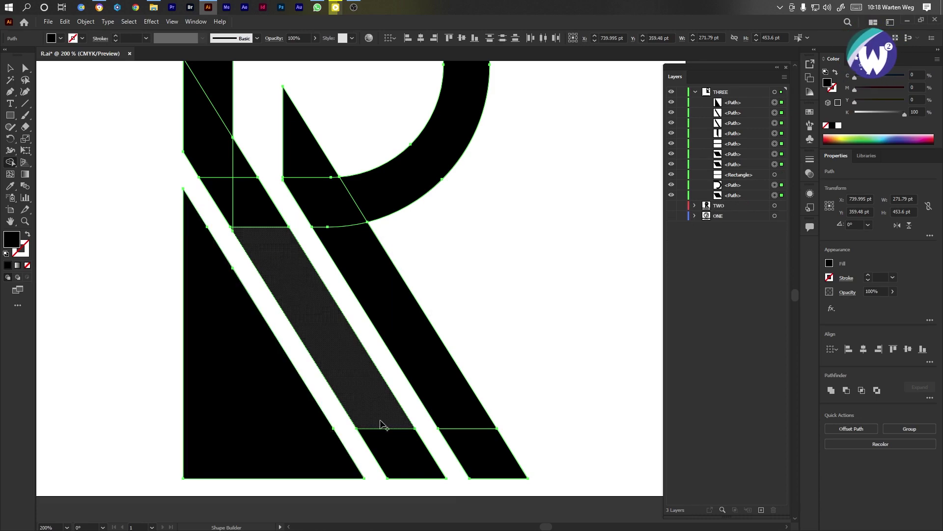
# Merge the outer diagonal bar with the bowl, and the middle diagonal bar with the stem, using Shape Builder
pyautogui.moveTo(398, 459)
pyautogui.mouseDown()
pyautogui.moveTo(385, 397)
pyautogui.moveTo(352, 352)
pyautogui.mouseUp()
pyautogui.moveTo(520, 462)
pyautogui.mouseDown()
pyautogui.moveTo(491, 457)
pyautogui.moveTo(350, 244)
pyautogui.moveTo(320, 170)
pyautogui.moveTo(328, 190)
pyautogui.moveTo(373, 200)
pyautogui.mouseUp()
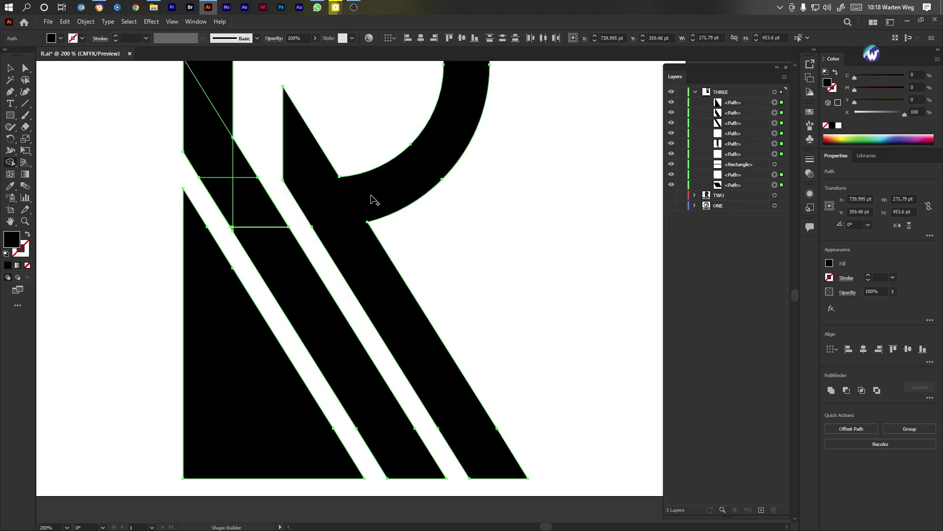
pyautogui.moveTo(276, 273)
pyautogui.mouseDown()
pyautogui.moveTo(206, 129)
pyautogui.moveTo(238, 171)
pyautogui.moveTo(224, 147)
pyautogui.mouseUp()
# Clear the tiny leftover slivers on the middle bar's edge and beneath the top arm with Shape Builder
pyautogui.scroll(4, 217, 231)
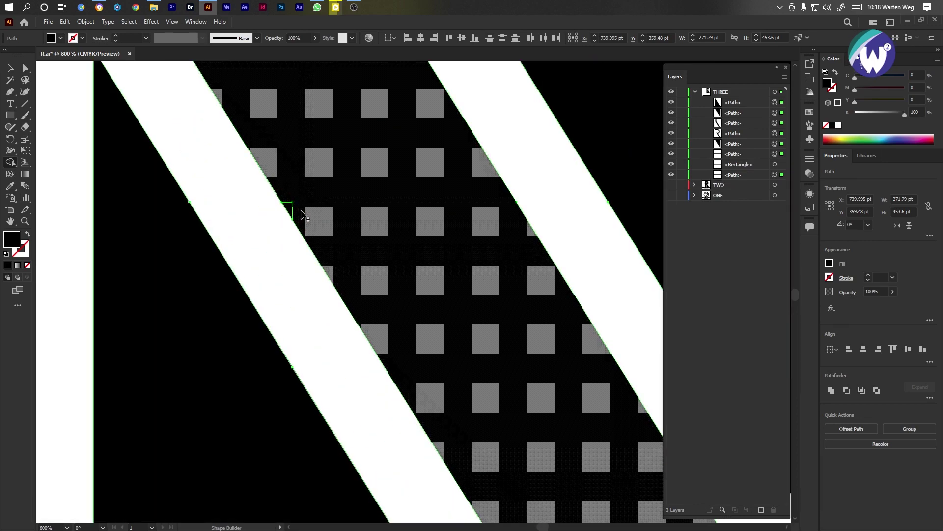
pyautogui.click(292, 209)
pyautogui.hotkey('ctrl', '1')
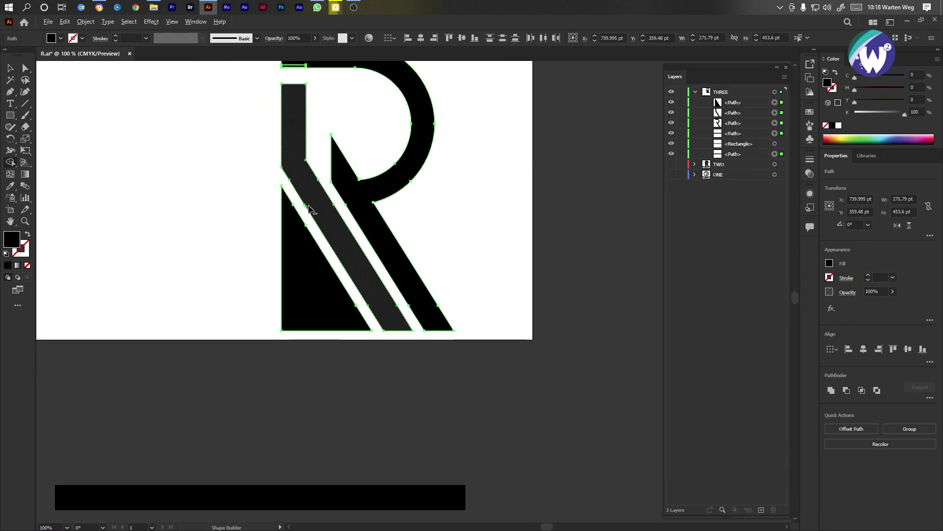
pyautogui.moveTo(305, 101); pyautogui.dragTo(319, 218)
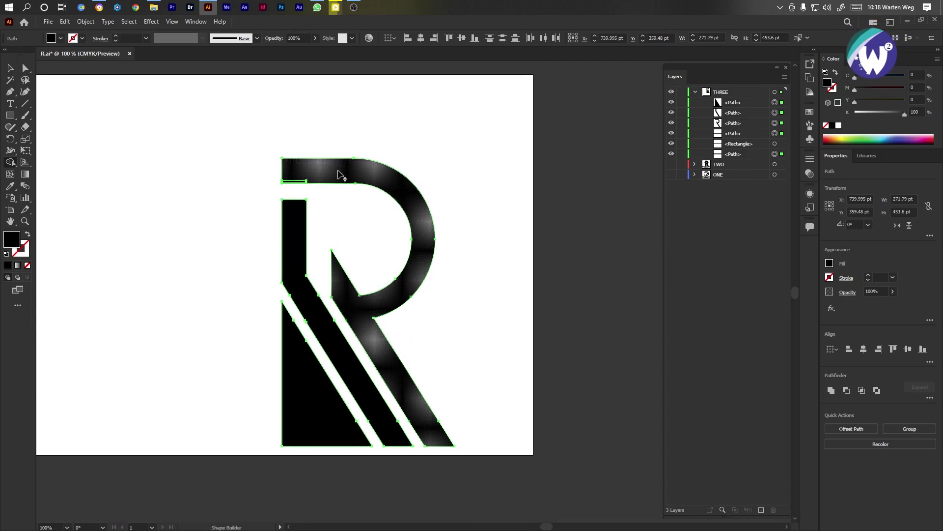
pyautogui.click(293, 184)
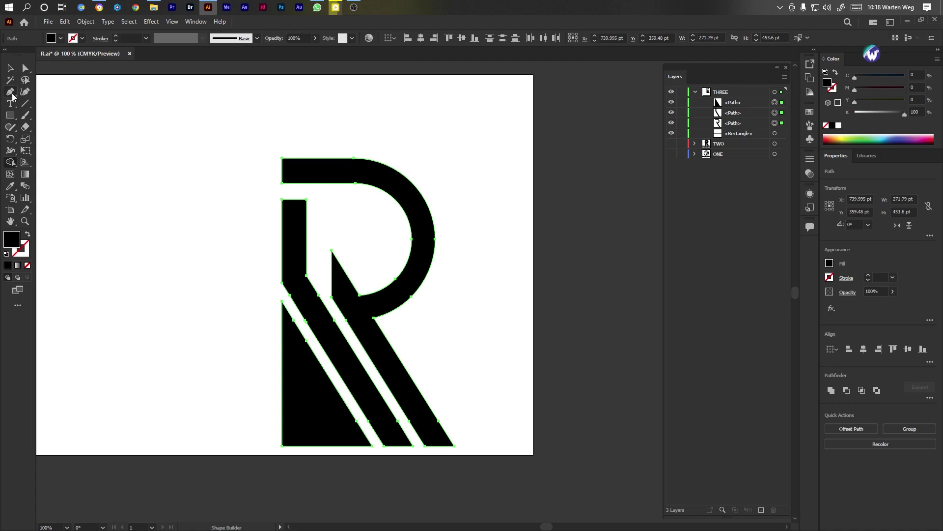
pyautogui.click(9, 70)
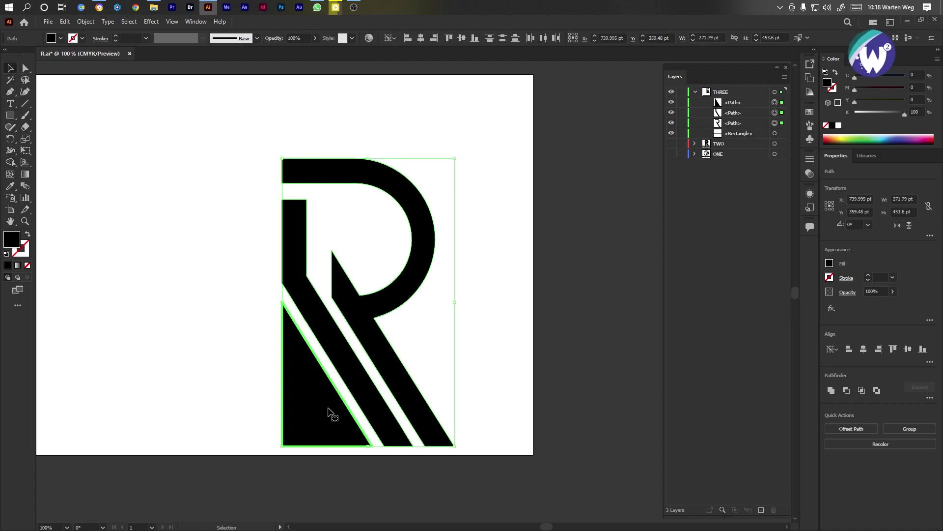
# Move the R off the artboard to check for leftover fragments and place it back on the artboard's right half
pyautogui.moveTo(328, 412); pyautogui.dragTo(433, 360)
pyautogui.scroll(-3, 151, 364)
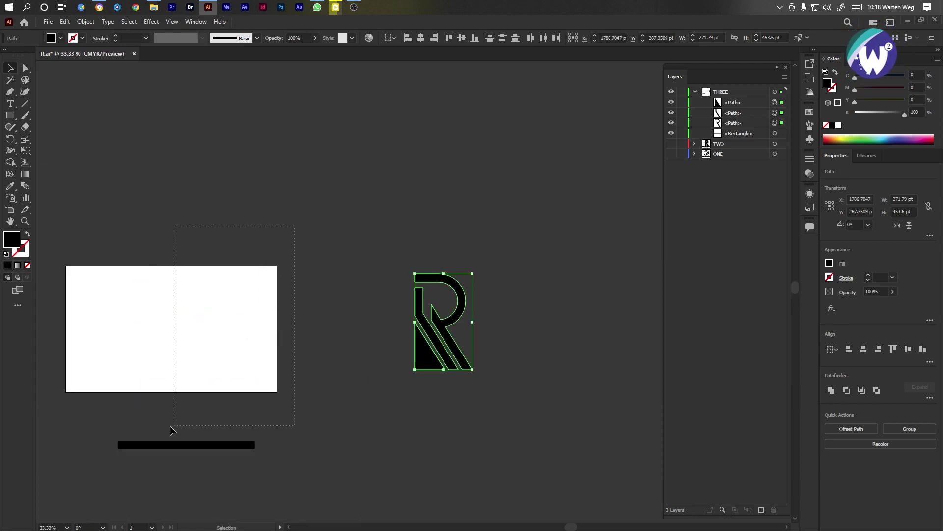
pyautogui.click(112, 417)
pyautogui.moveTo(434, 358); pyautogui.dragTo(224, 365)
pyautogui.hotkey('ctrl', 'z')
pyautogui.moveTo(348, 400); pyautogui.dragTo(211, 362)
pyautogui.scroll(1, 211, 363)
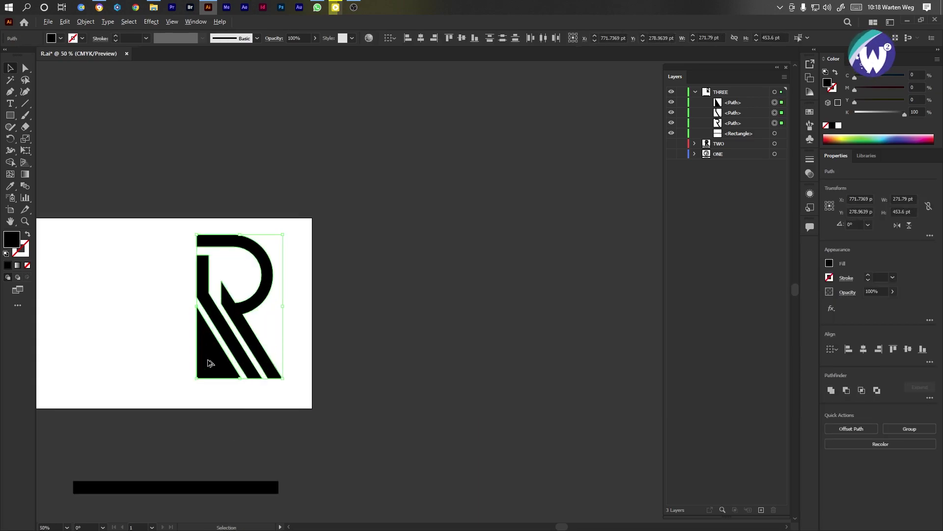
# Place the long horizontal bar across the lower end of the R, slightly above its base
pyautogui.scroll(4, 210, 362)
pyautogui.hscroll(-3, 421, 393)
pyautogui.hscroll(1, 406, 400)
pyautogui.scroll(-1, 407, 400)
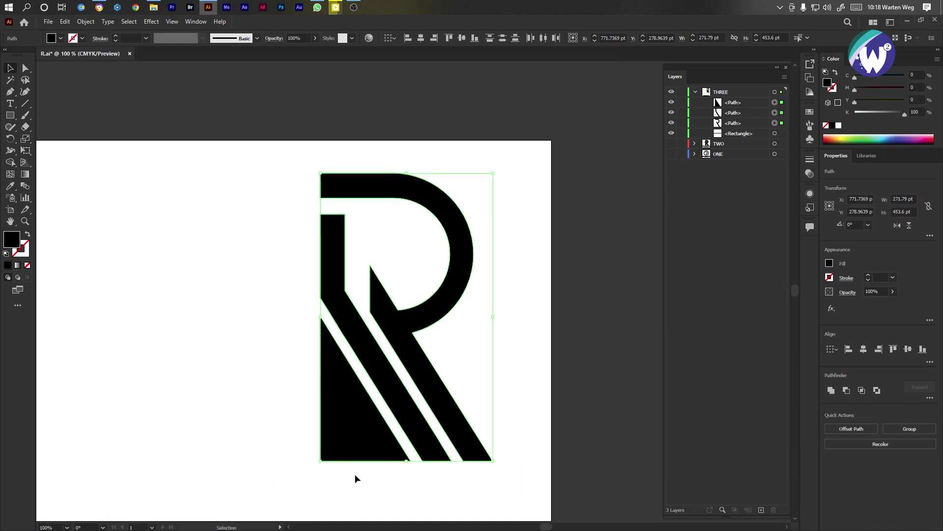
pyautogui.scroll(-2, 264, 397)
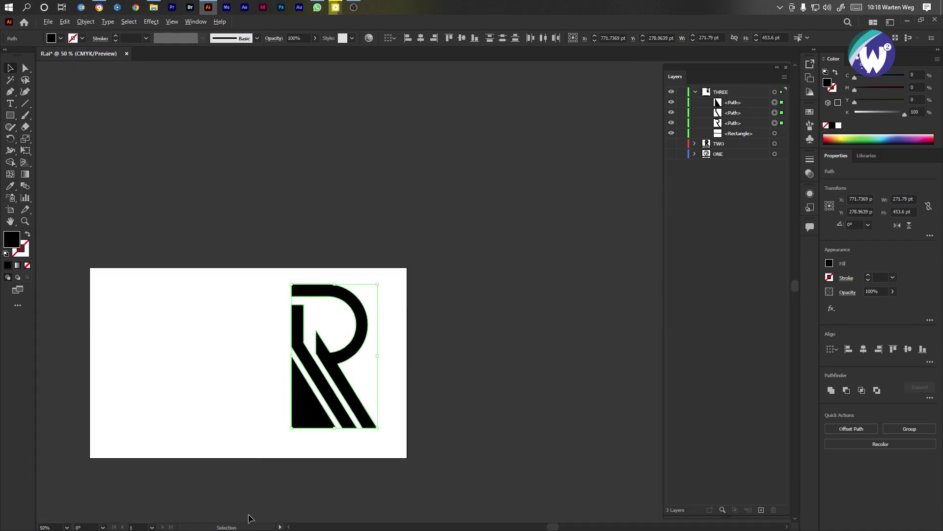
pyautogui.scroll(-3, 275, 432)
pyautogui.scroll(2, 281, 427)
pyautogui.moveTo(320, 400); pyautogui.dragTo(337, 316)
pyautogui.scroll(2, 308, 348)
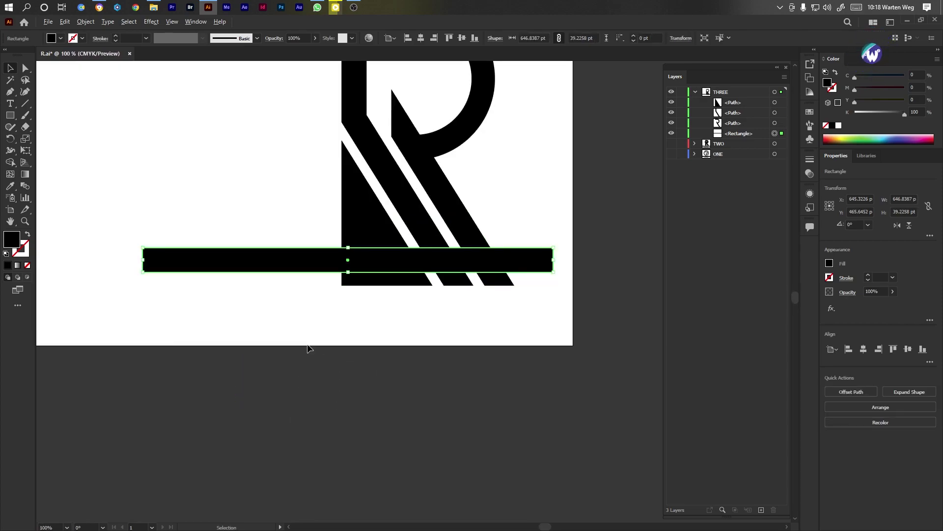
pyautogui.scroll(2, 308, 348)
pyautogui.click(433, 239)
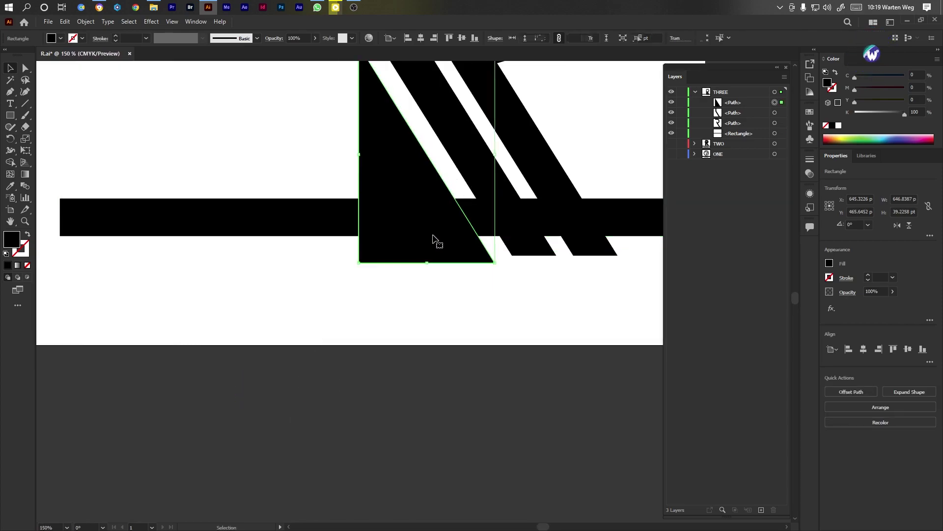
pyautogui.moveTo(320, 223); pyautogui.dragTo(319, 235)
# Cut off the R's base along the bar's upper edge with Shape Builder, removing the bar as well
pyautogui.moveTo(294, 273); pyautogui.dragTo(610, 237)
pyautogui.click(10, 162)
pyautogui.moveTo(257, 214)
pyautogui.mouseDown()
pyautogui.moveTo(290, 228)
pyautogui.moveTo(502, 251)
pyautogui.moveTo(618, 238)
pyautogui.moveTo(463, 236)
pyautogui.moveTo(600, 248)
pyautogui.moveTo(597, 258)
pyautogui.moveTo(619, 245)
pyautogui.moveTo(586, 251)
pyautogui.mouseUp()
pyautogui.hotkey('ctrl', 'shift', 'a')
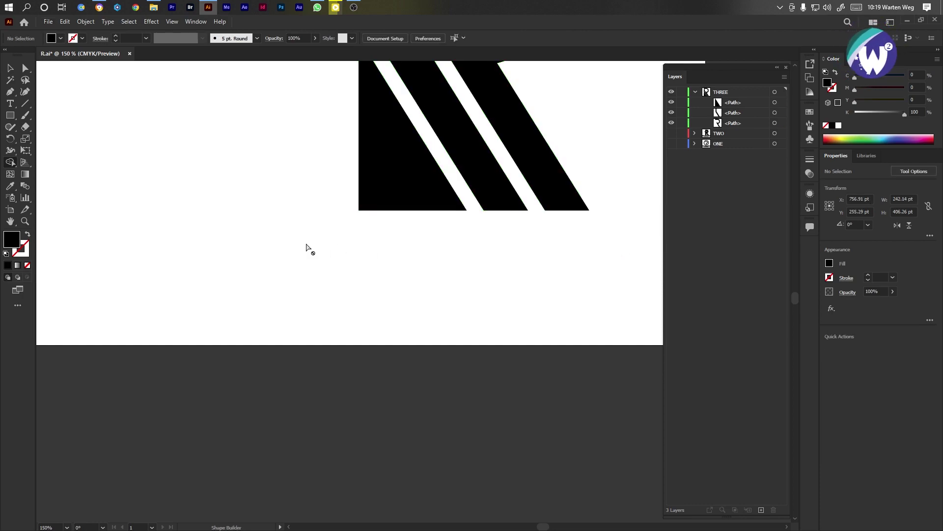
# Move the R's three pieces as one group to the upper middle of the artboard and save the file
pyautogui.scroll(-5, 306, 247)
pyautogui.scroll(1, 314, 236)
pyautogui.scroll(2, 320, 224)
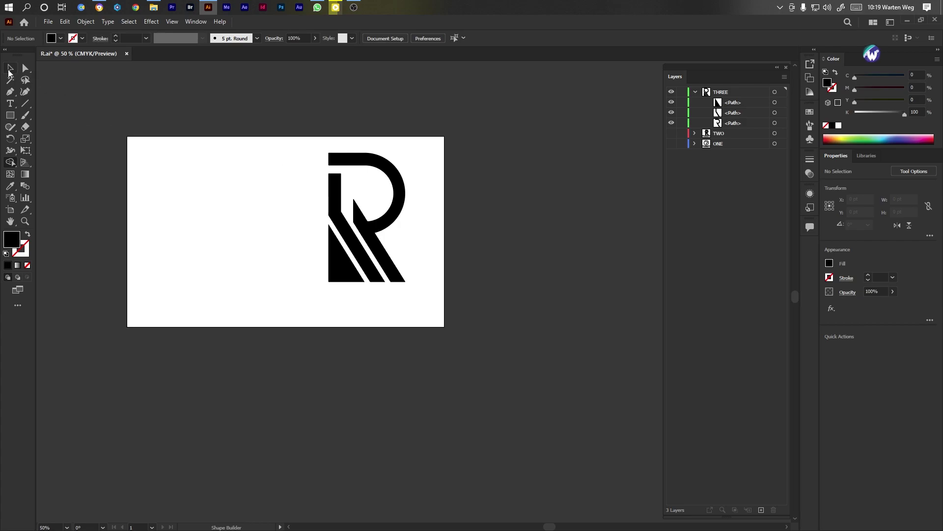
pyautogui.press('v')
pyautogui.moveTo(415, 155); pyautogui.dragTo(266, 299)
pyautogui.rightClick(336, 265)
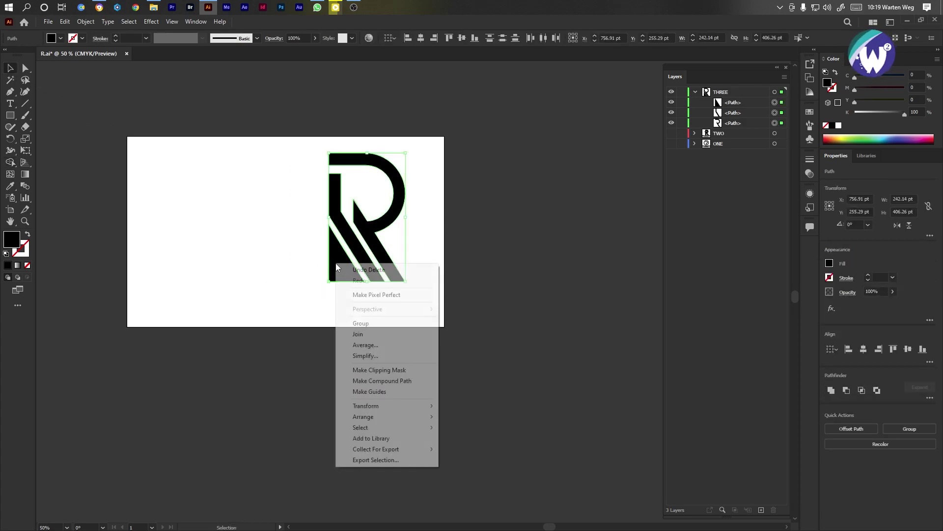
pyautogui.click(380, 324)
pyautogui.moveTo(343, 275); pyautogui.dragTo(259, 266)
pyautogui.hotkey('ctrl', 's')
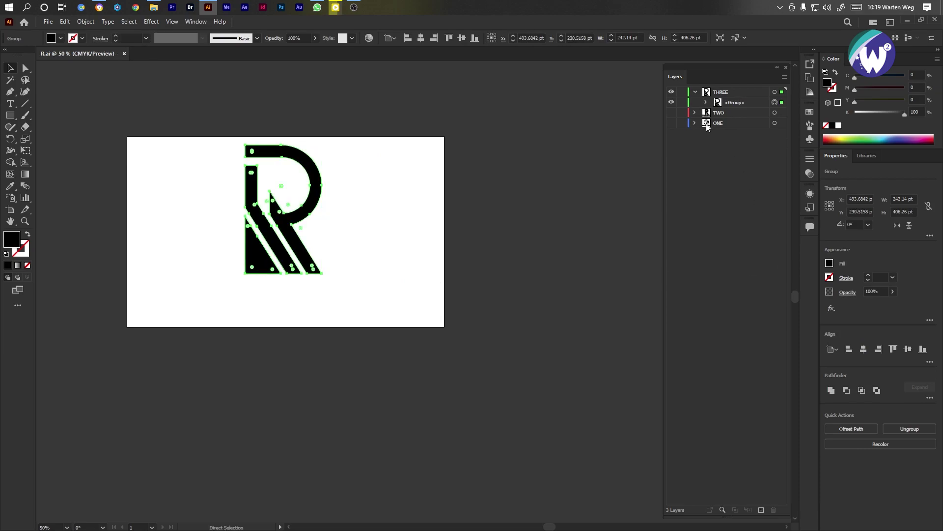
# Copy the brand name and slogan groups from layer TWO into layer THREE and align them with the R on their horizontal centres
pyautogui.click(695, 114)
pyautogui.click(727, 133)
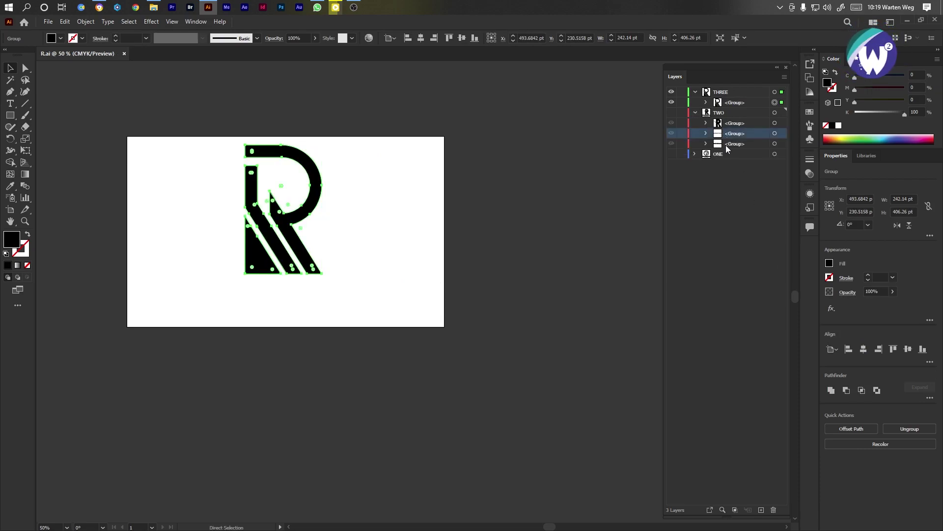
pyautogui.keyDown('shift'); pyautogui.click(729, 144); pyautogui.keyUp('shift')
pyautogui.moveTo(729, 144); pyautogui.dragTo(734, 117)
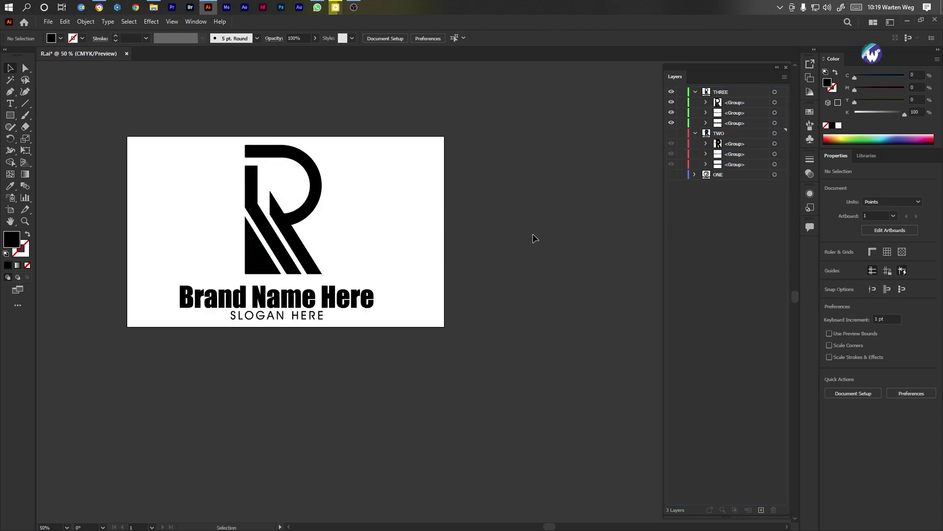
pyautogui.hotkey('ctrl', 'a')
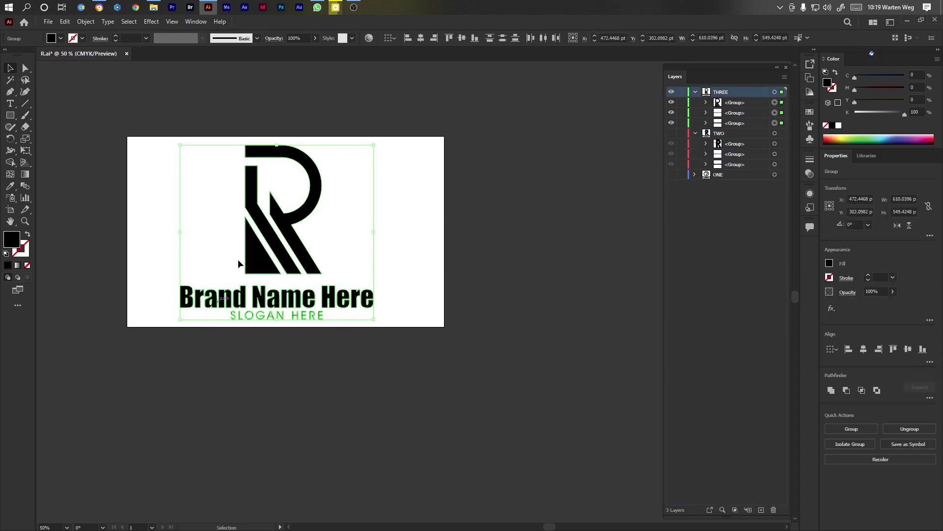
pyautogui.click(422, 37)
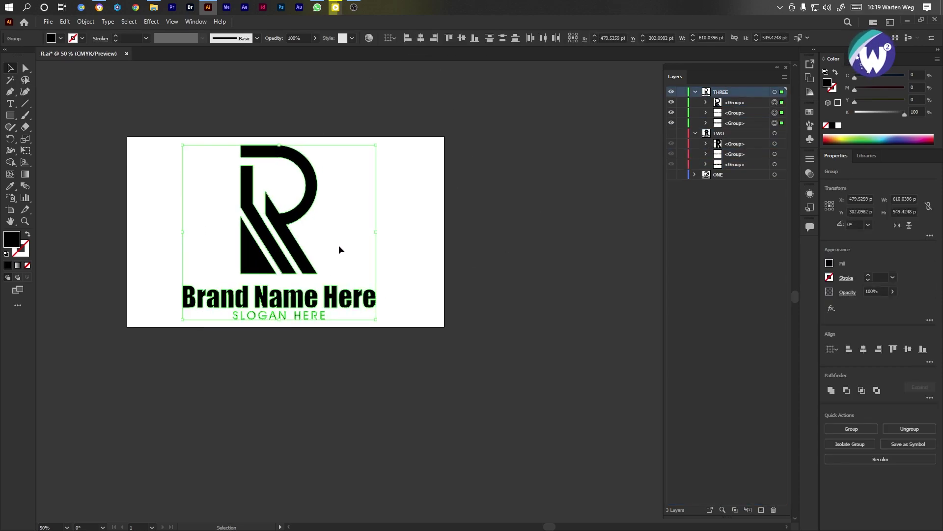
# Delete the four surplus anchor points along the straight edges of the R's middle diagonal bar
pyautogui.scroll(3, 302, 241)
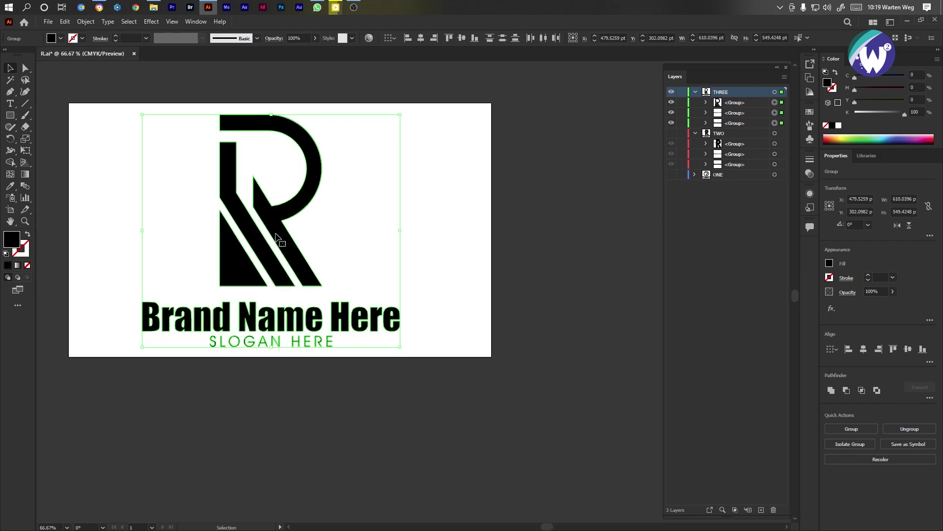
pyautogui.press('a')
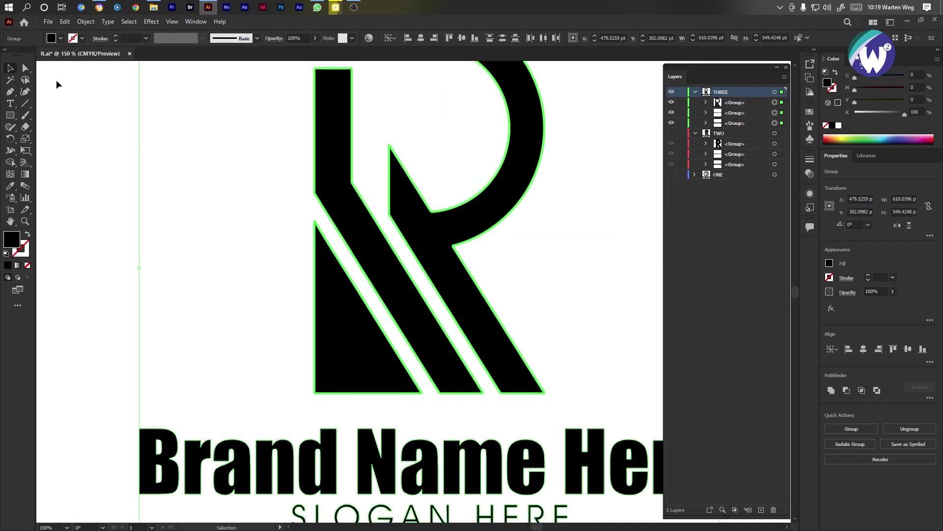
pyautogui.click(276, 260)
pyautogui.click(360, 237)
pyautogui.click(10, 91)
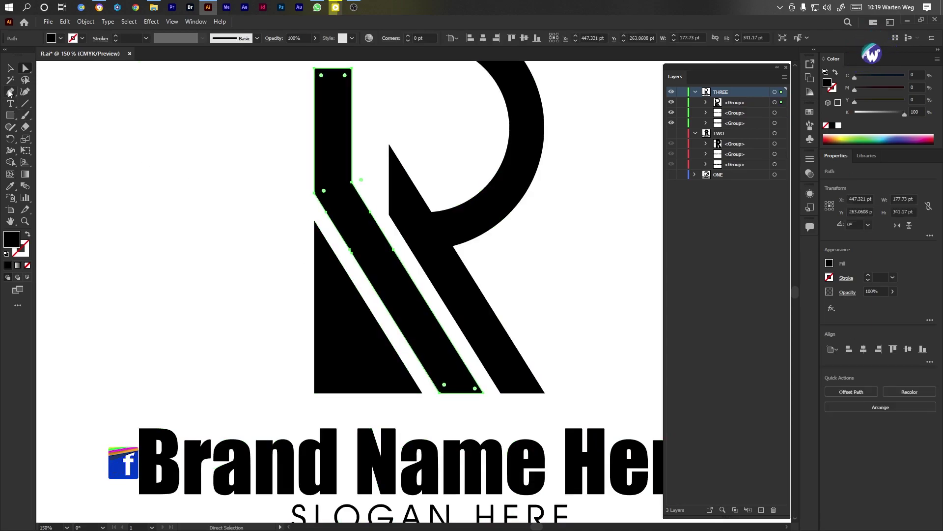
pyautogui.scroll(1, 341, 256)
pyautogui.click(355, 252)
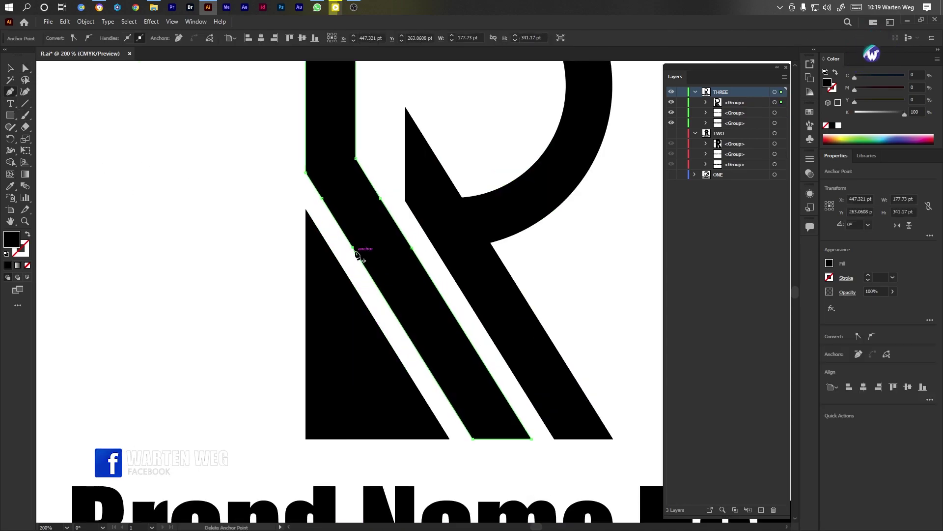
pyautogui.click(412, 250)
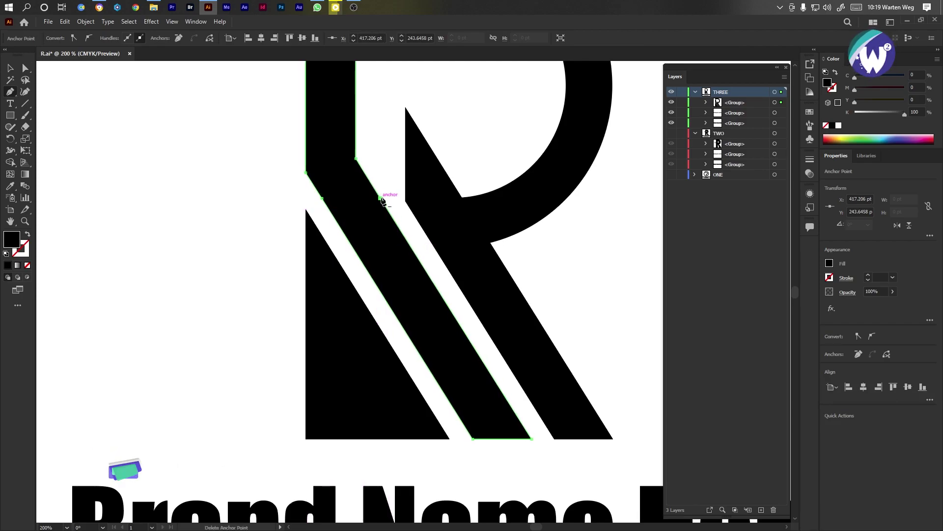
pyautogui.click(381, 199)
pyautogui.click(323, 199)
# Delete the surplus anchor point on the inner edge of the outer diagonal bar, just below the bowl
pyautogui.hotkey('ctrl', '-')
pyautogui.hotkey('ctrl', '-')
pyautogui.keyDown('ctrl'); pyautogui.click(423, 253); pyautogui.keyUp('ctrl')
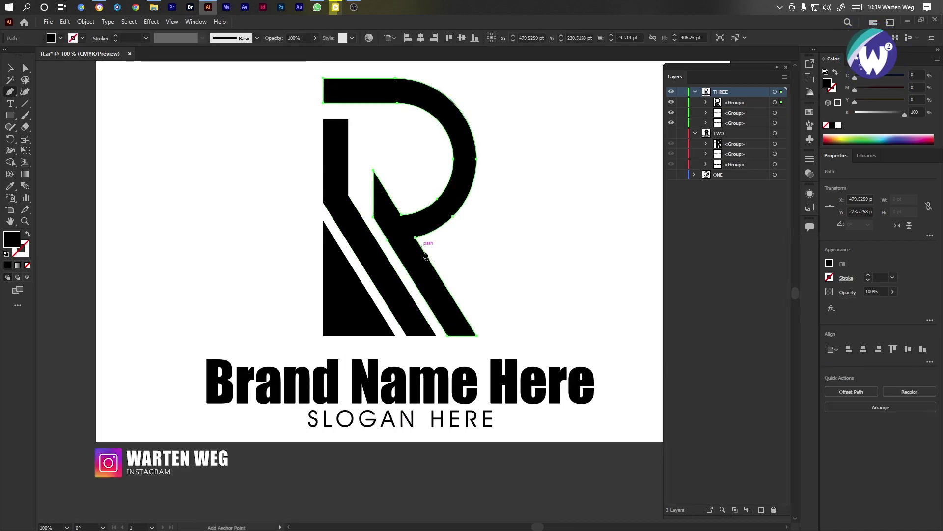
pyautogui.click(388, 241)
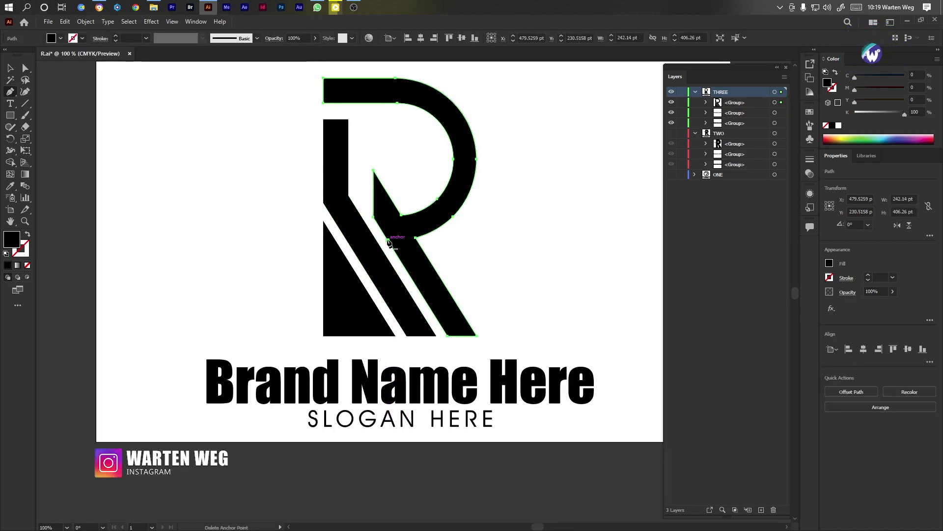
# Delete the surplus anchor points on the corner triangle's slanted edge and save the file
pyautogui.keyDown('ctrl'); pyautogui.click(350, 274); pyautogui.keyUp('ctrl')
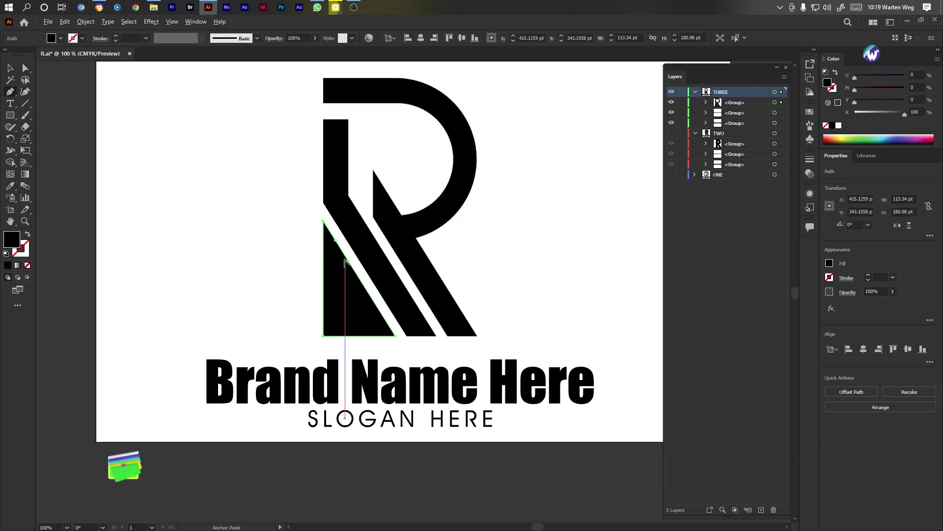
pyautogui.scroll(3, 343, 257)
pyautogui.click(319, 212)
pyautogui.click(358, 274)
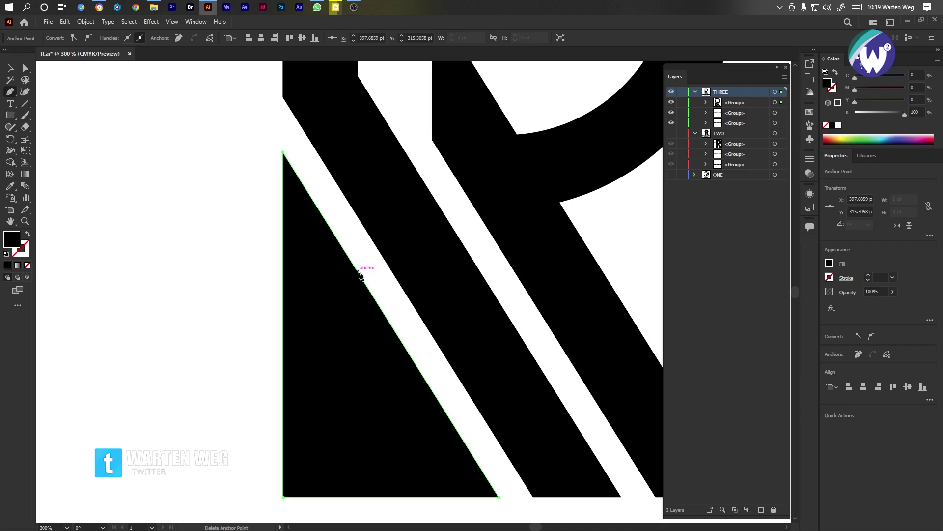
pyautogui.keyDown('ctrl'); pyautogui.click(221, 288); pyautogui.keyUp('ctrl')
pyautogui.scroll(-4, 221, 288)
pyautogui.scroll(-1, 221, 289)
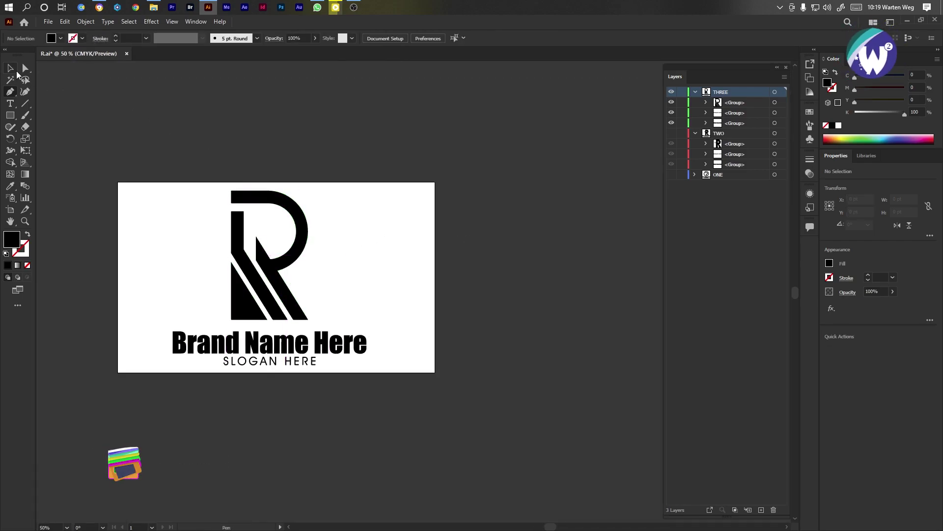
pyautogui.click(15, 72)
pyautogui.hotkey('ctrl', 's')
# Select the R with its brand name and slogan, and collapse layers TWO and THREE
pyautogui.moveTo(319, 244); pyautogui.dragTo(216, 347)
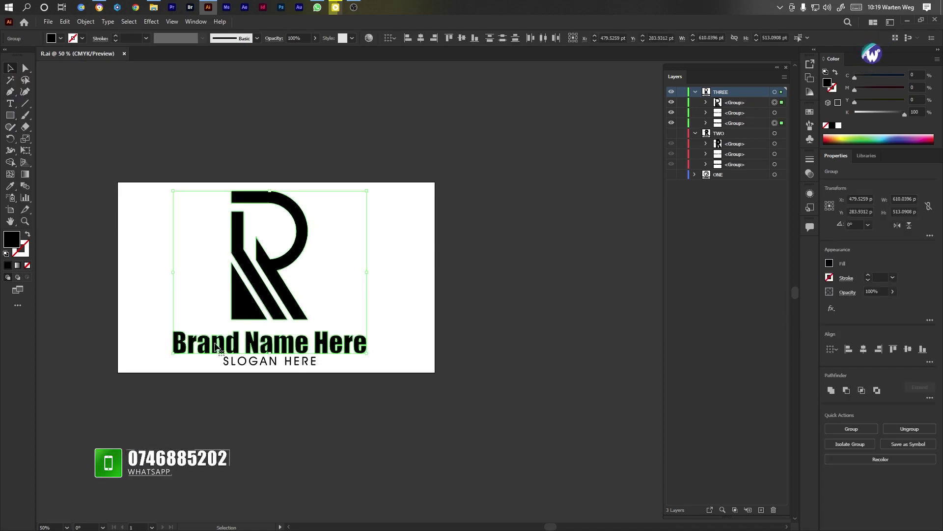
pyautogui.moveTo(397, 207); pyautogui.dragTo(185, 385)
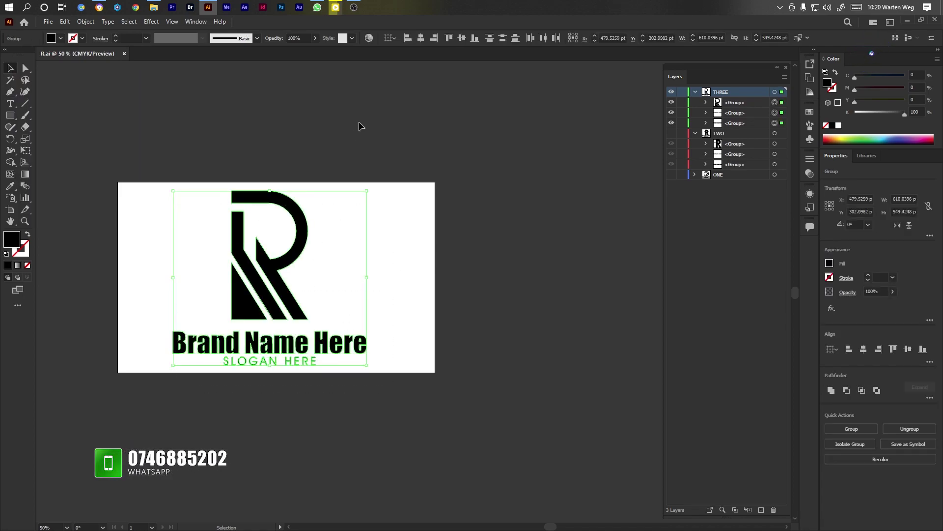
pyautogui.click(695, 133)
pyautogui.click(695, 92)
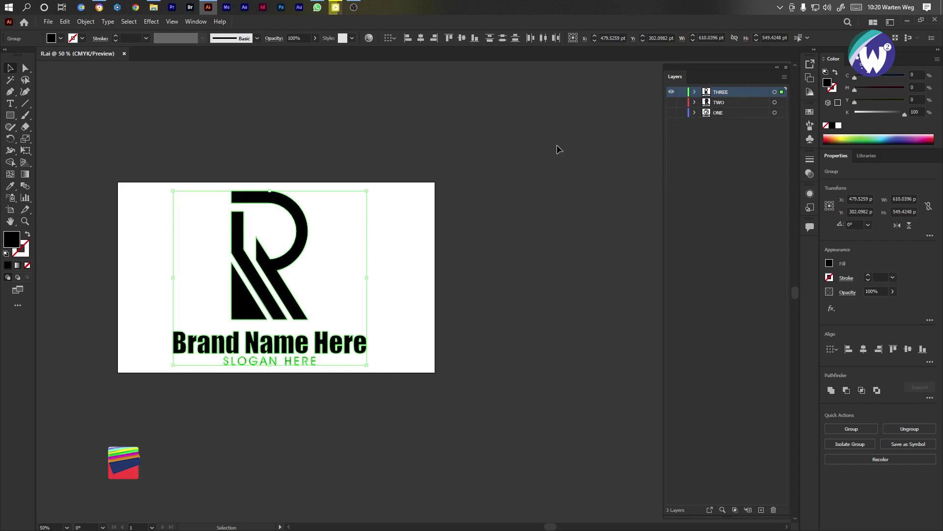
# Export the logo on layer THREE as a PNG named R 3 with High (300 ppi) resolution and transparent background
pyautogui.click(48, 21)
pyautogui.moveTo(105, 212)
pyautogui.click(232, 224)
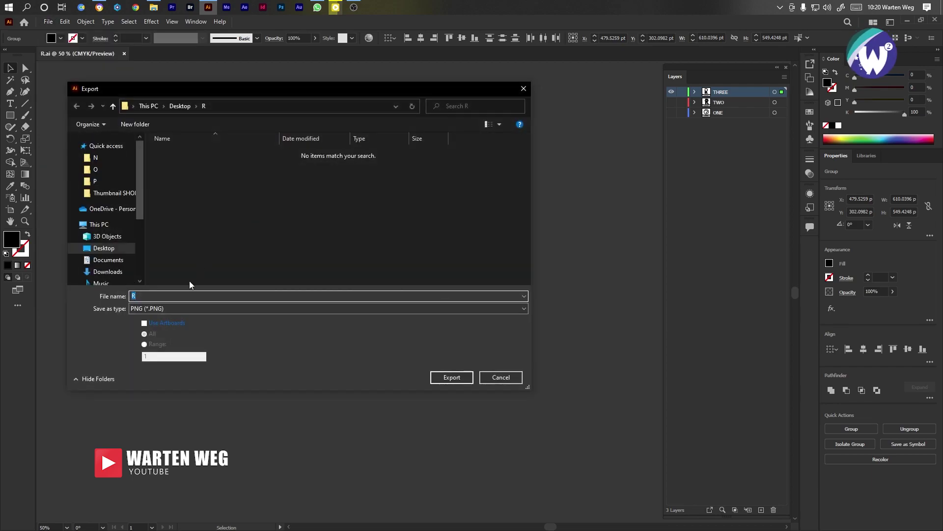
pyautogui.write('3')
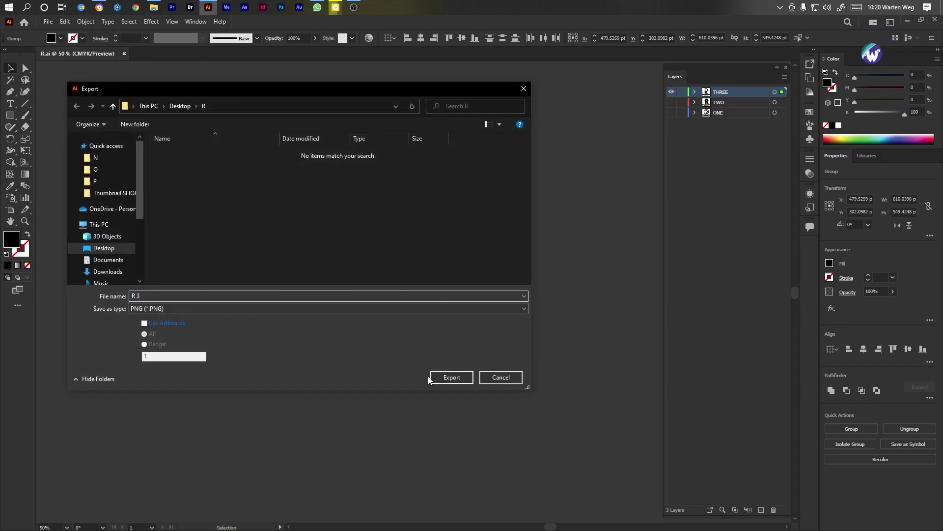
pyautogui.click(451, 377)
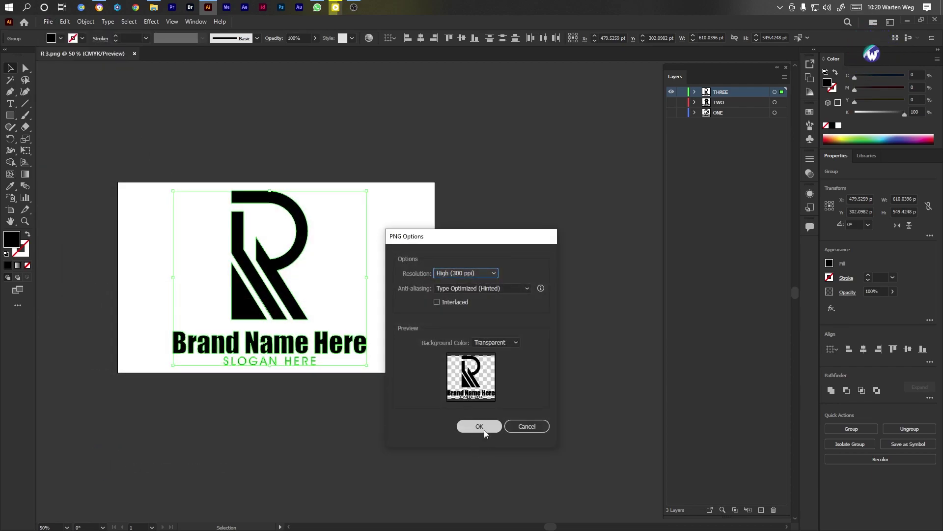
pyautogui.click(479, 427)
pyautogui.click(48, 22)
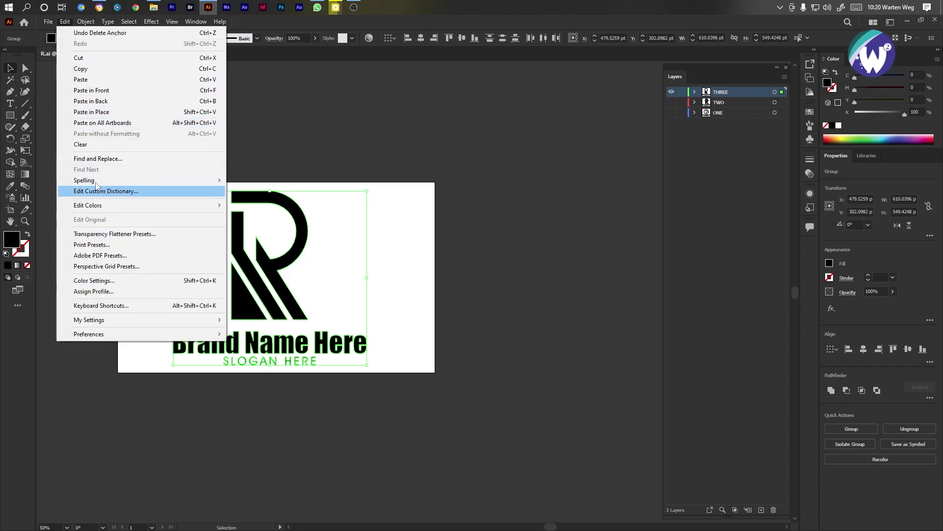
pyautogui.moveTo(142, 212)
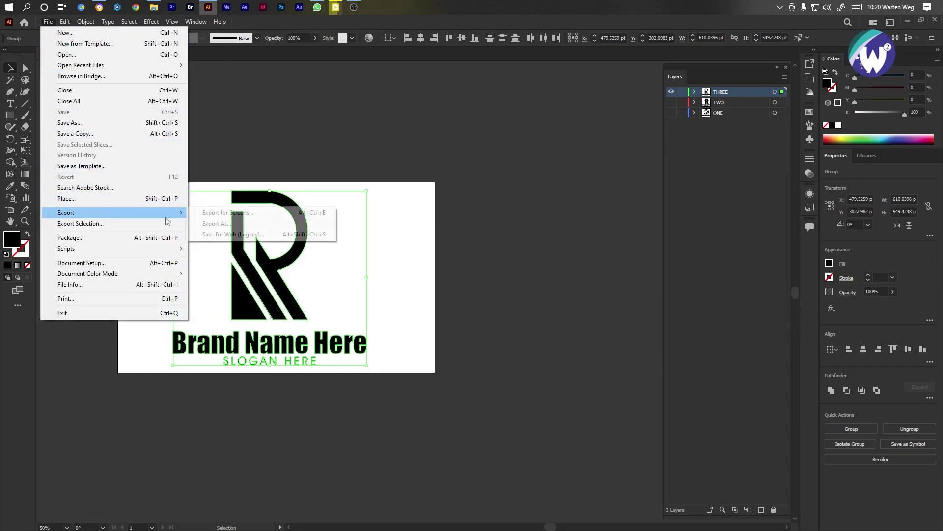
pyautogui.click(236, 224)
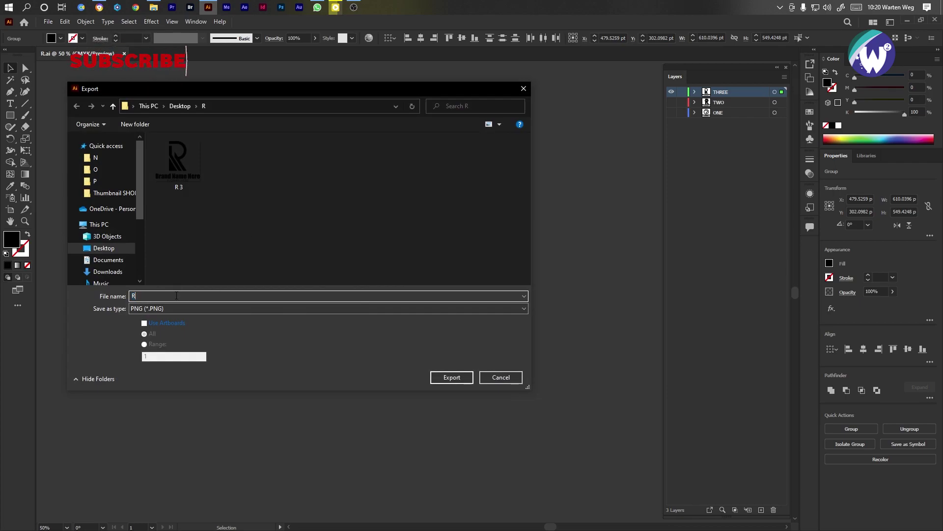
pyautogui.click(501, 377)
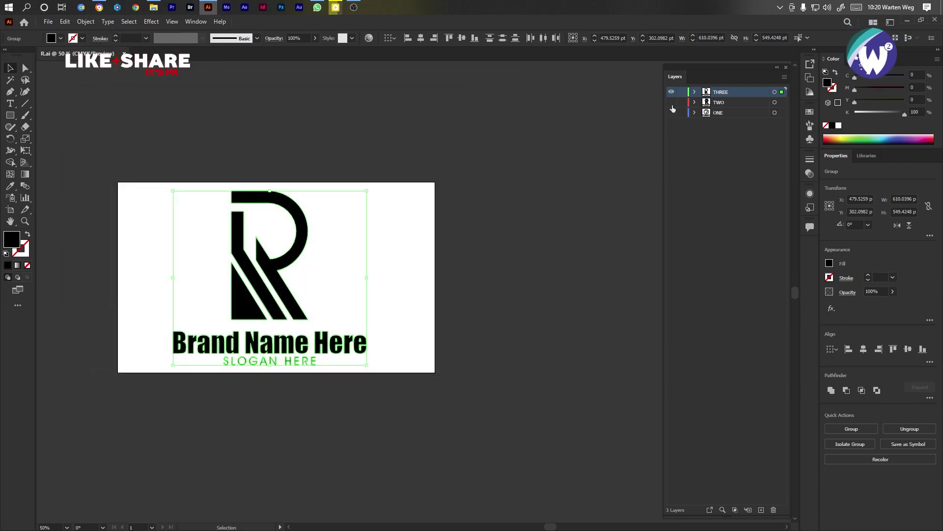
# Show layer TWO in place of layer THREE and export its logo as a PNG named R 2
pyautogui.click(671, 102)
pyautogui.click(671, 92)
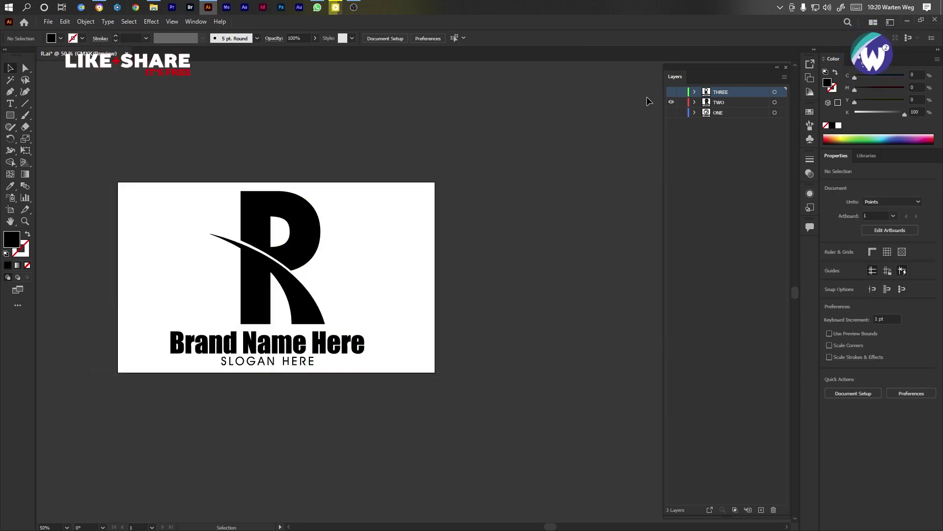
pyautogui.click(47, 21)
pyautogui.moveTo(143, 211)
pyautogui.click(225, 224)
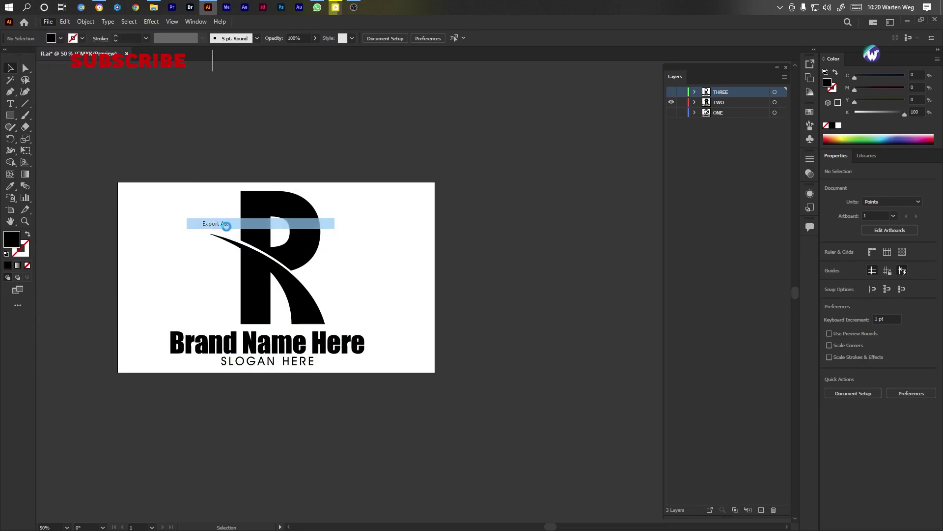
pyautogui.click(172, 296)
pyautogui.write('2')
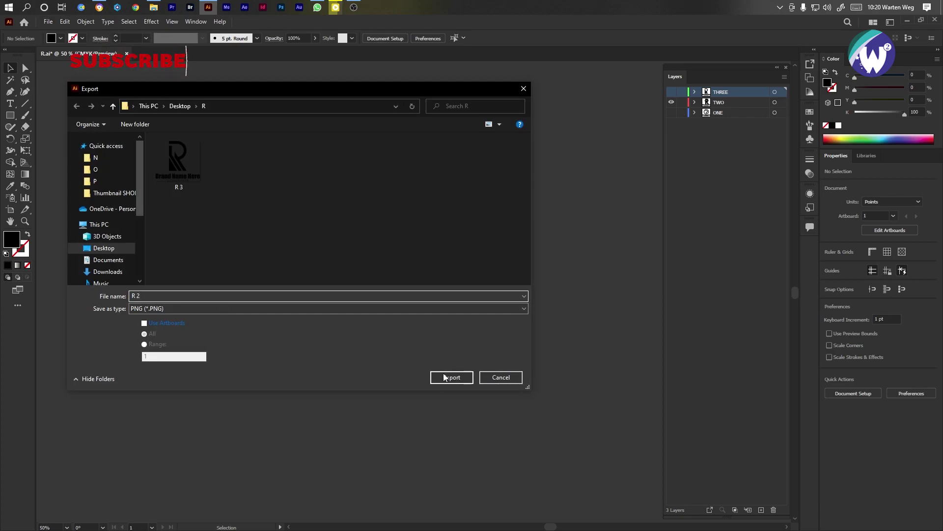
pyautogui.click(445, 376)
pyautogui.click(485, 427)
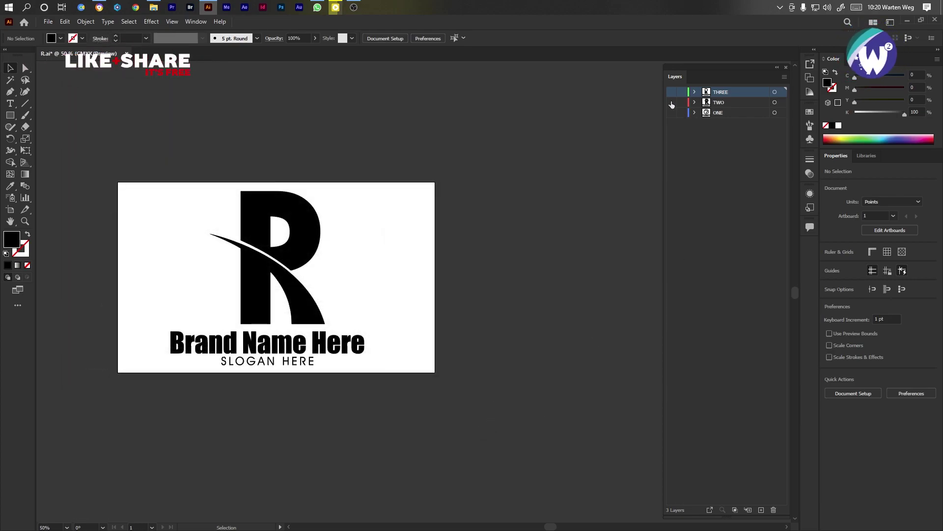
# Show layer ONE in place of layer TWO and export its logo as a PNG named R 1
pyautogui.hotkey('ctrl', 'y')
pyautogui.click(669, 114)
pyautogui.click(671, 113)
pyautogui.hotkey('ctrl', 'y')
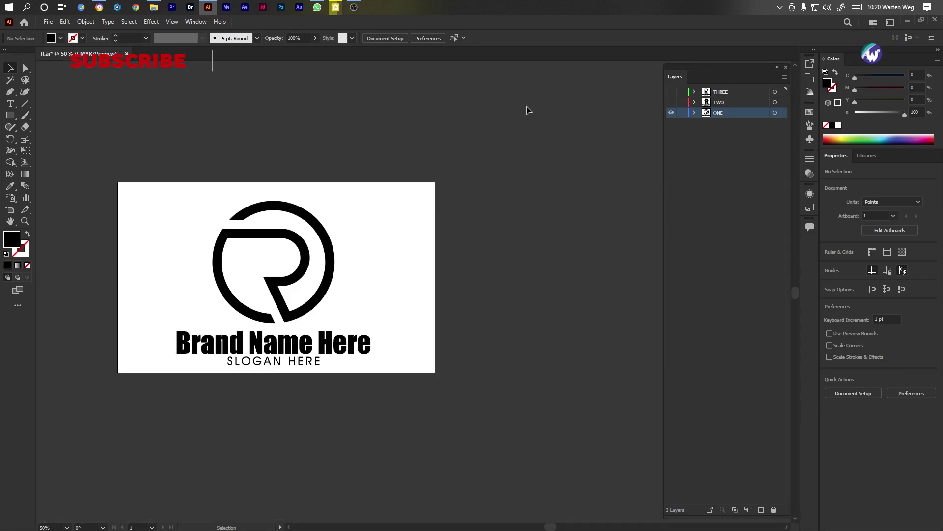
pyautogui.click(48, 22)
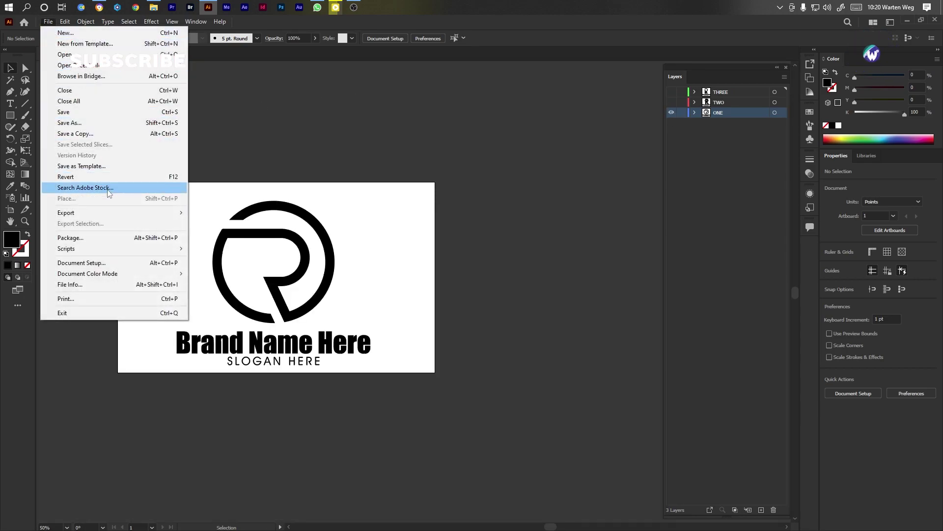
pyautogui.moveTo(121, 214)
pyautogui.click(216, 222)
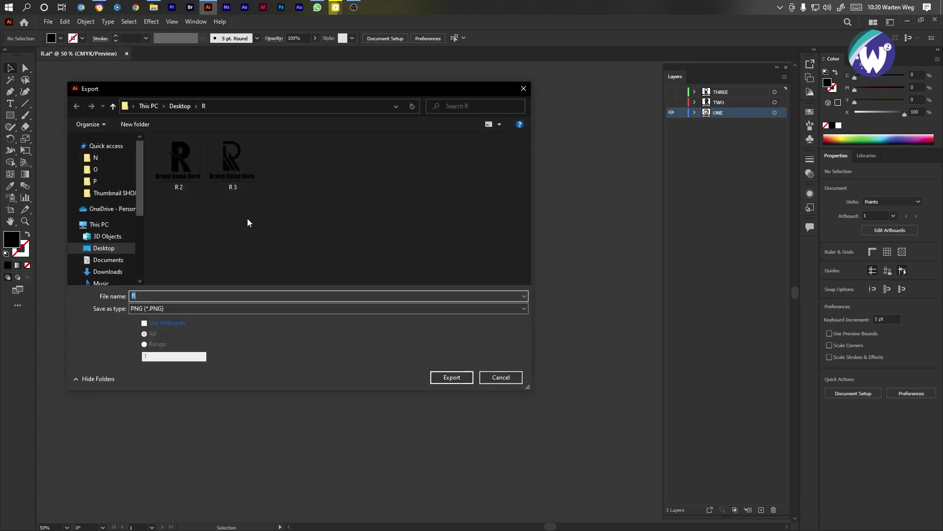
pyautogui.write('R 1')
pyautogui.click(451, 378)
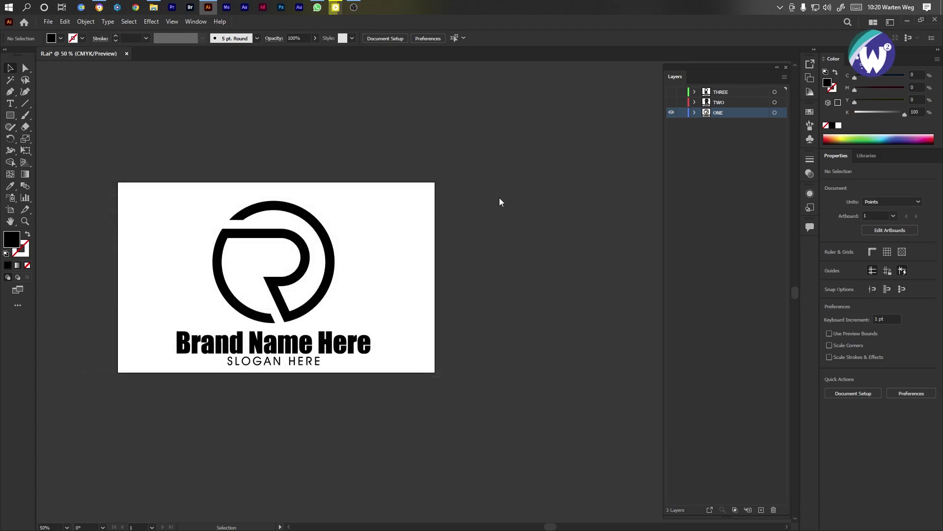
pyautogui.click(479, 426)
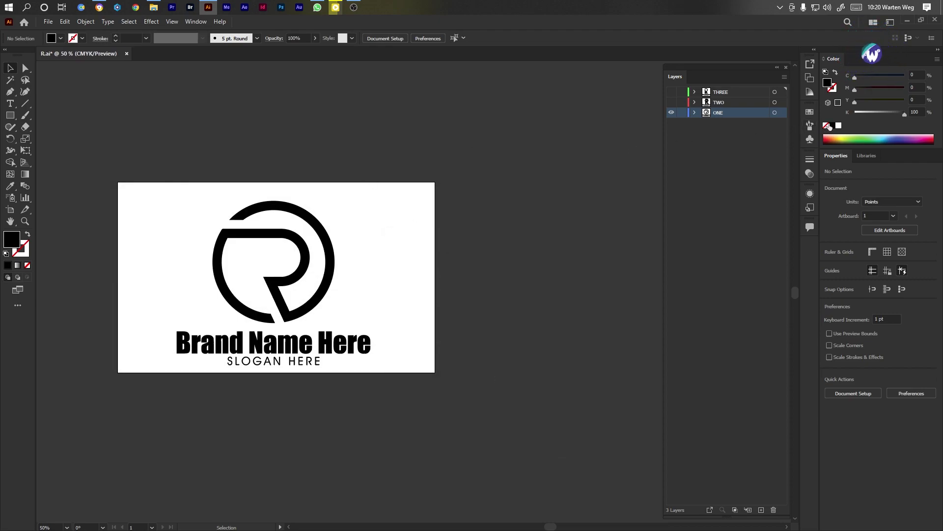
# Close R.ai with its changes saved, and open the Q letter logo mockup PSD in Photoshop
pyautogui.click(935, 20)
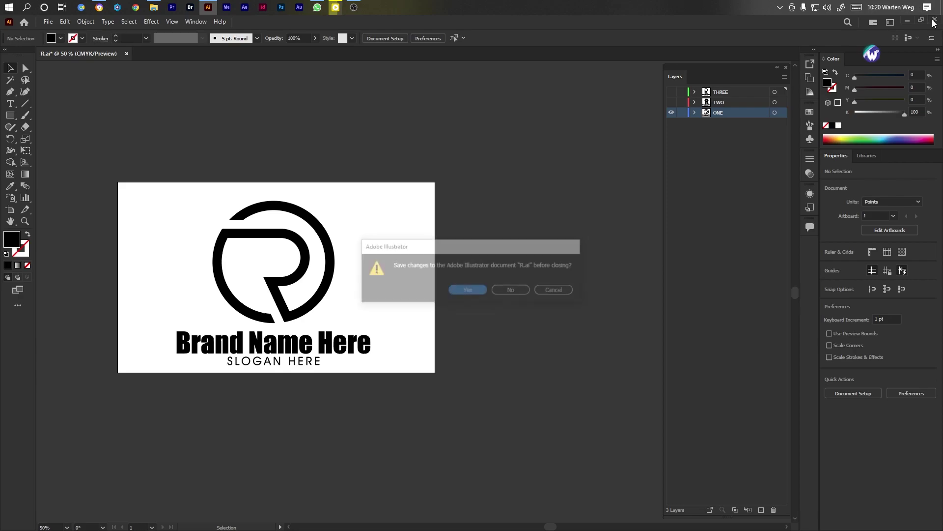
pyautogui.click(468, 290)
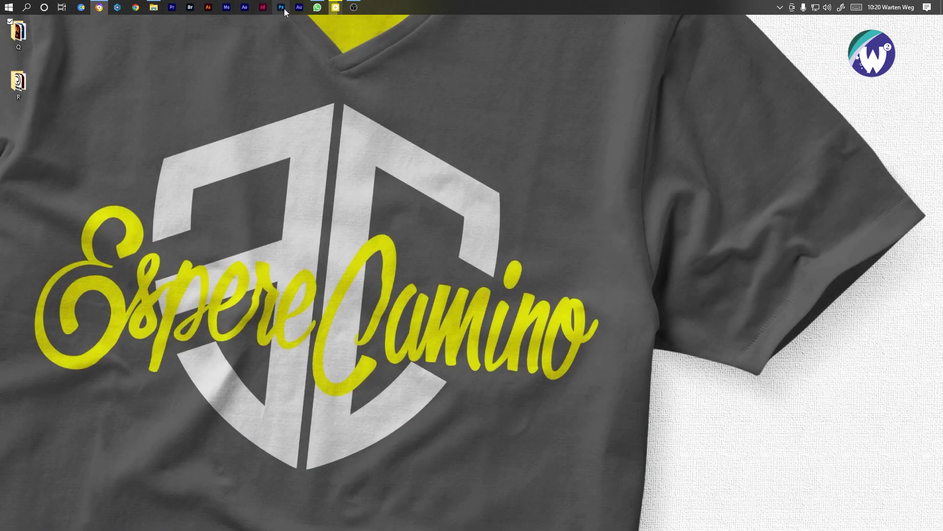
pyautogui.doubleClick(29, 85)
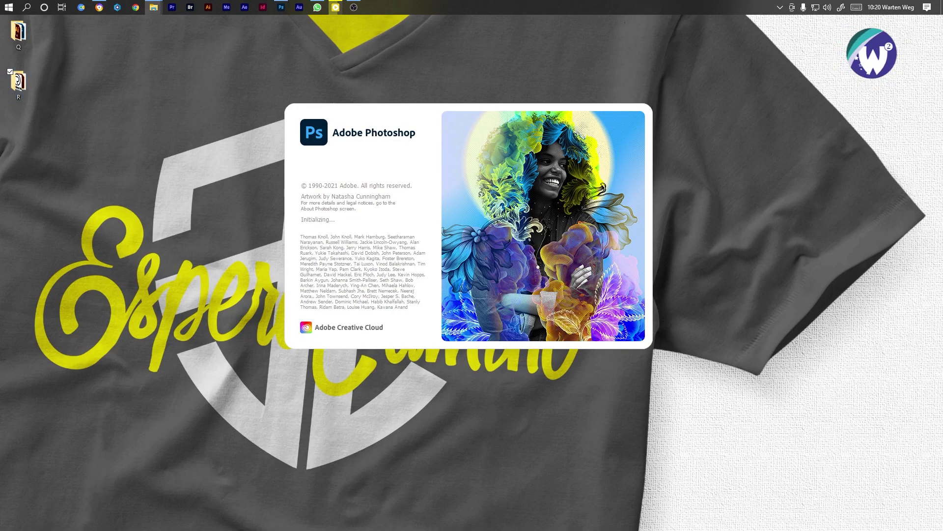
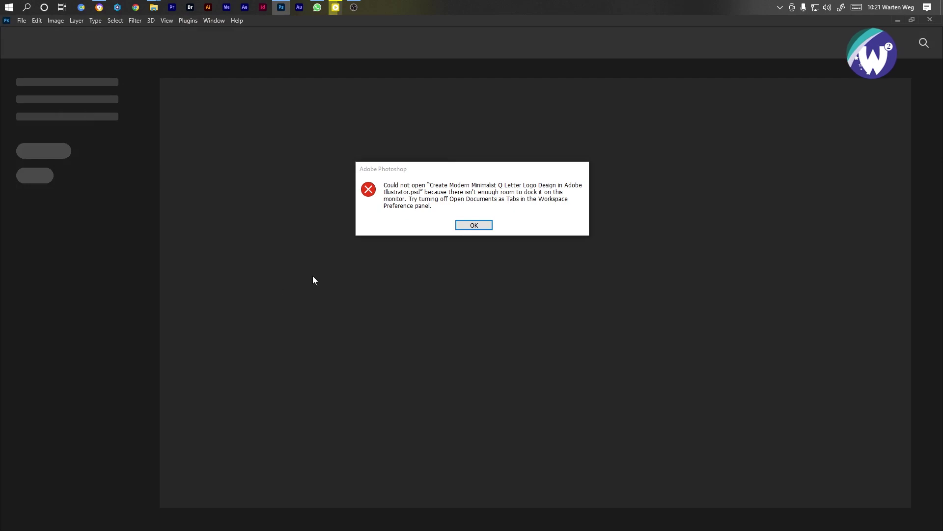
pyautogui.click(483, 226)
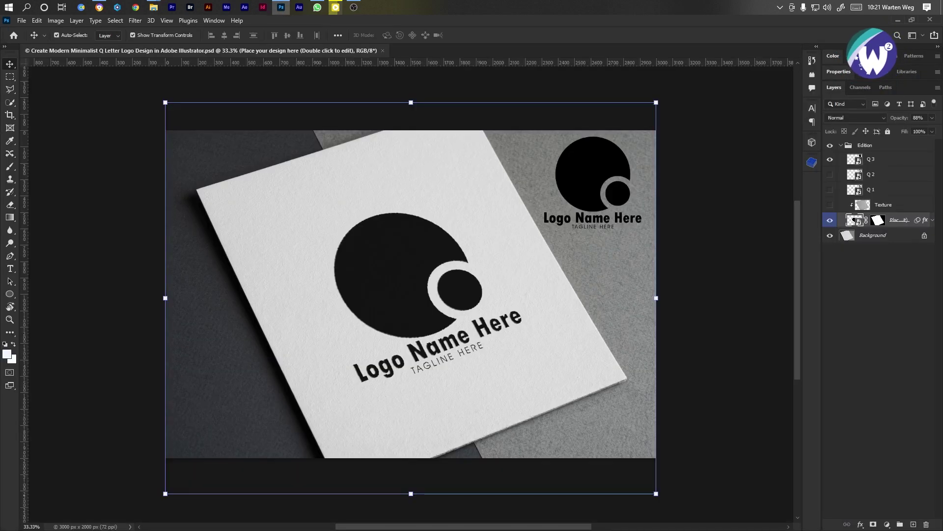
# Delete the layers Q 1, Q 2 and Q 3 from the mockup's Edition group
pyautogui.click(906, 195)
pyautogui.keyDown('shift'); pyautogui.click(882, 166); pyautogui.keyUp('shift')
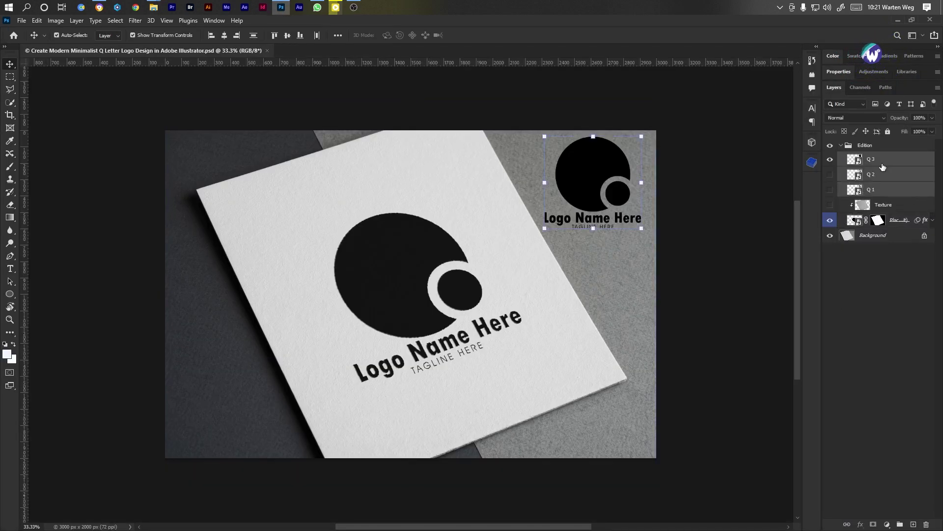
pyautogui.press('Delete')
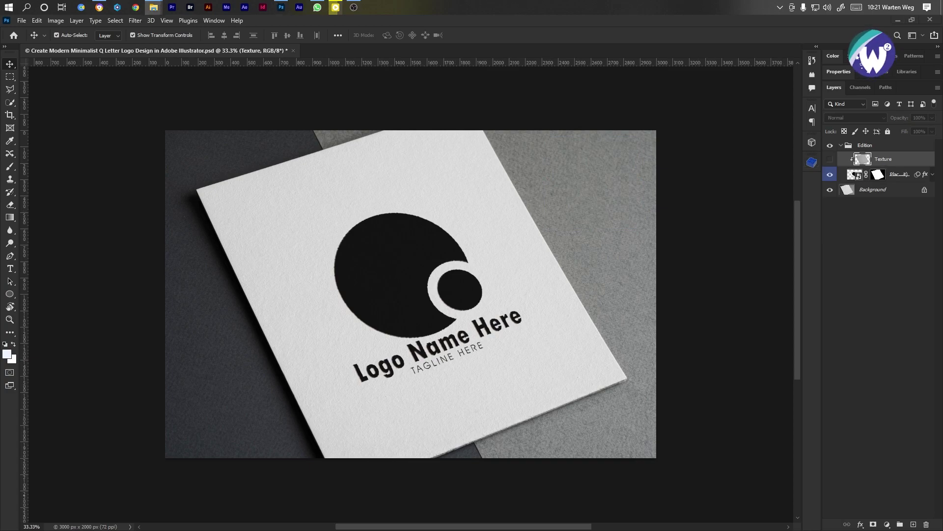
# Place the R 1, R 2 and R 3 images in the mockup and move them together to the picture's upper right corner
pyautogui.moveTo(94, 275); pyautogui.dragTo(163, 291)
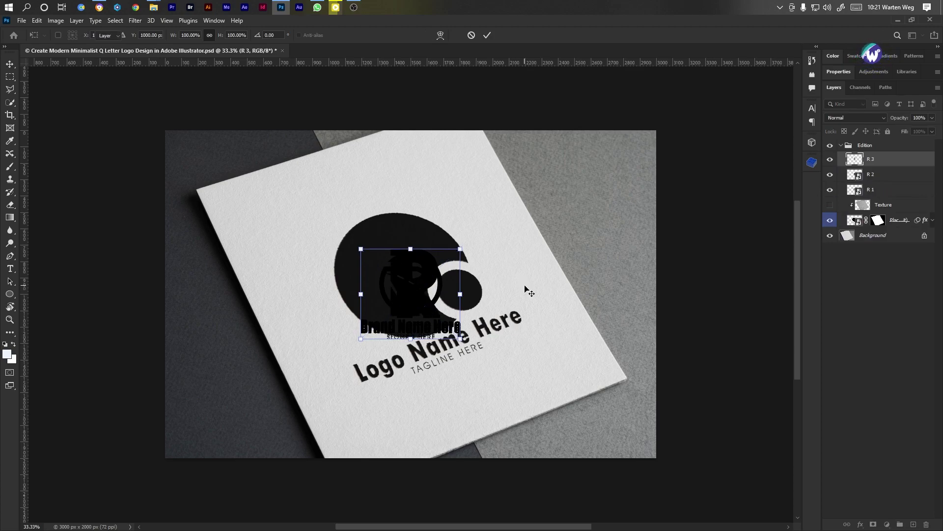
pyautogui.keyDown('shift'); pyautogui.click(893, 194); pyautogui.keyUp('shift')
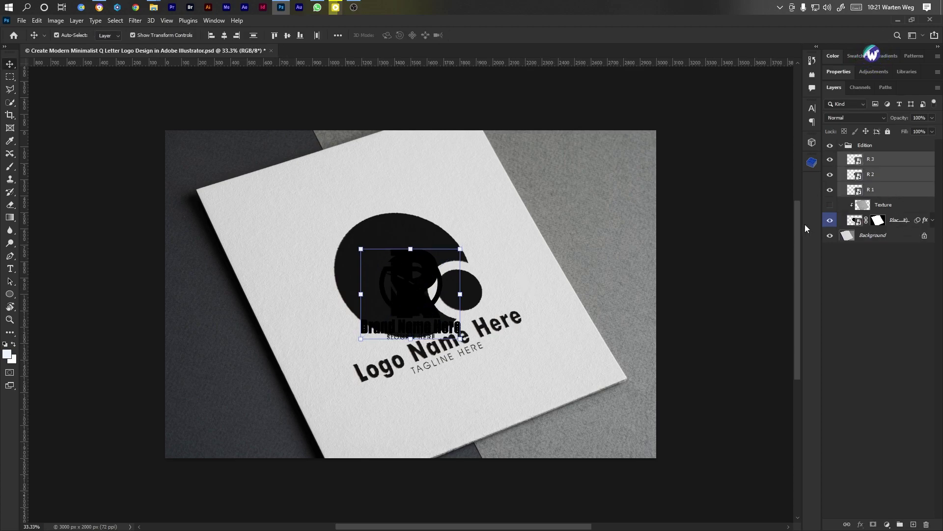
pyautogui.moveTo(619, 220); pyautogui.dragTo(595, 172)
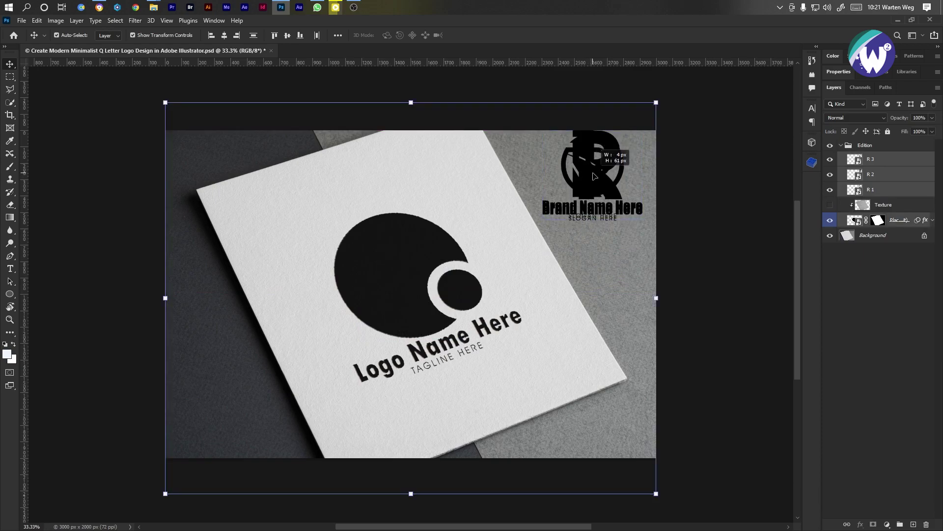
# Scale the three R logos together to about 87% in the picture's corner, and hide R 3 and R 2
pyautogui.keyDown('shift'); pyautogui.click(866, 189); pyautogui.keyUp('shift')
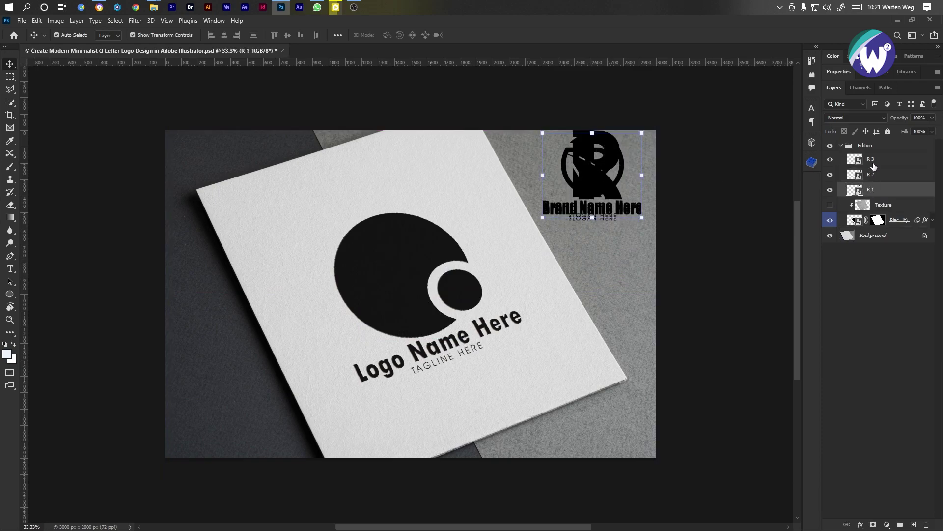
pyautogui.moveTo(606, 191); pyautogui.dragTo(589, 217)
pyautogui.hotkey('ctrl', 't')
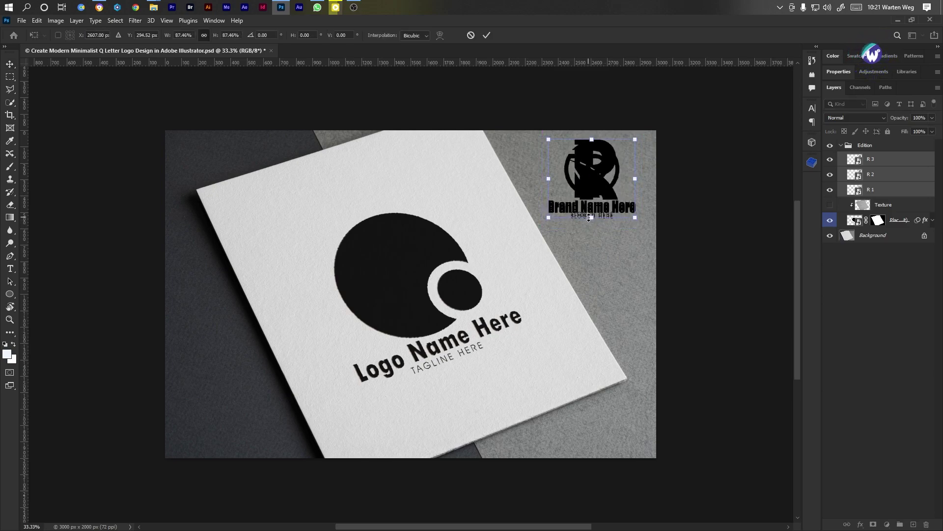
pyautogui.press('Return')
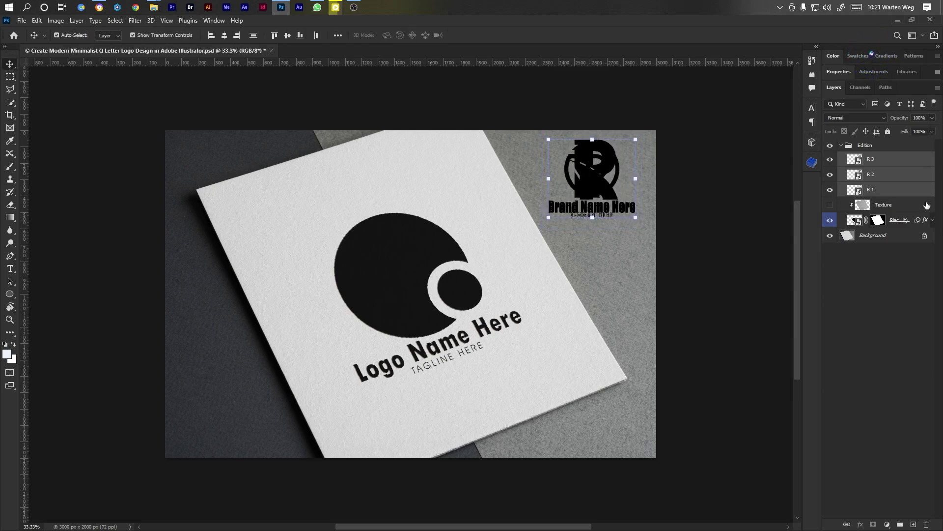
pyautogui.click(830, 159)
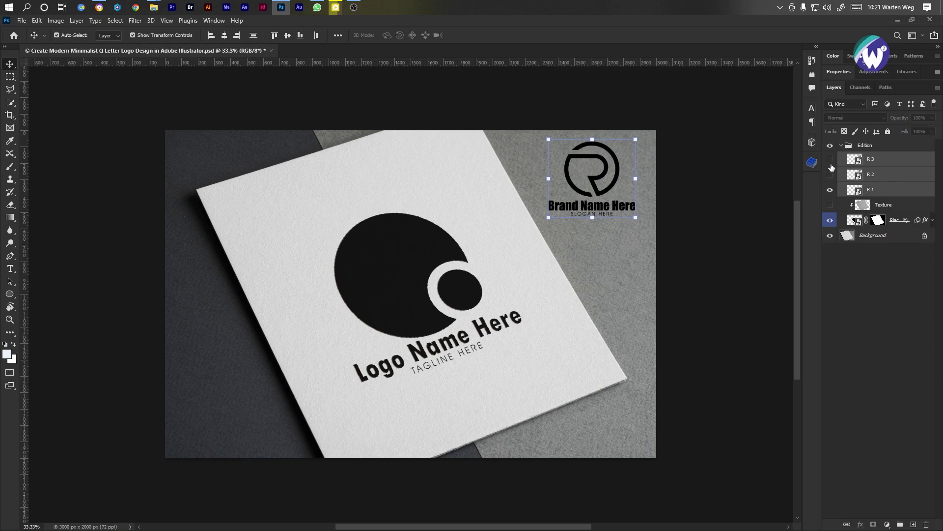
# Open the mockup's design smart object for editing and delete its layers Q 2 and Q 1
pyautogui.doubleClick(856, 220)
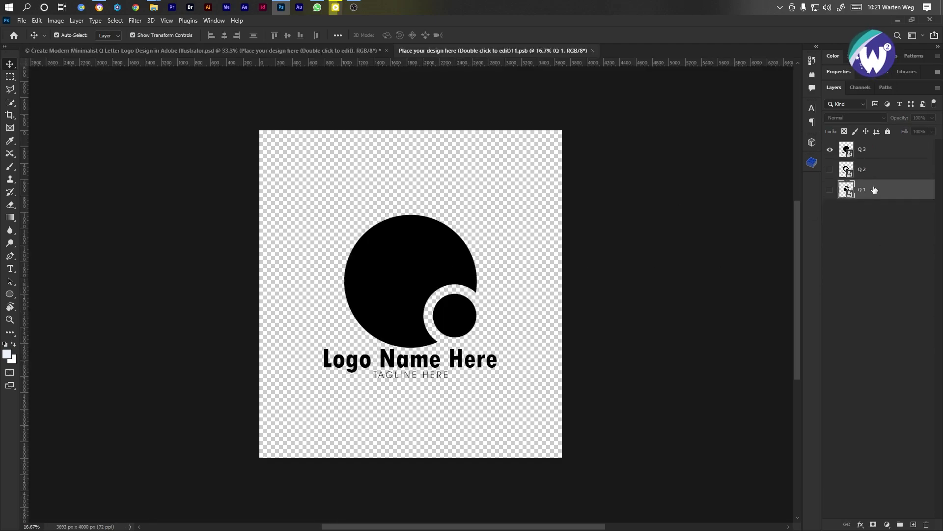
pyautogui.click(887, 217)
pyautogui.click(873, 169)
pyautogui.keyDown('shift'); pyautogui.click(865, 191); pyautogui.keyUp('shift')
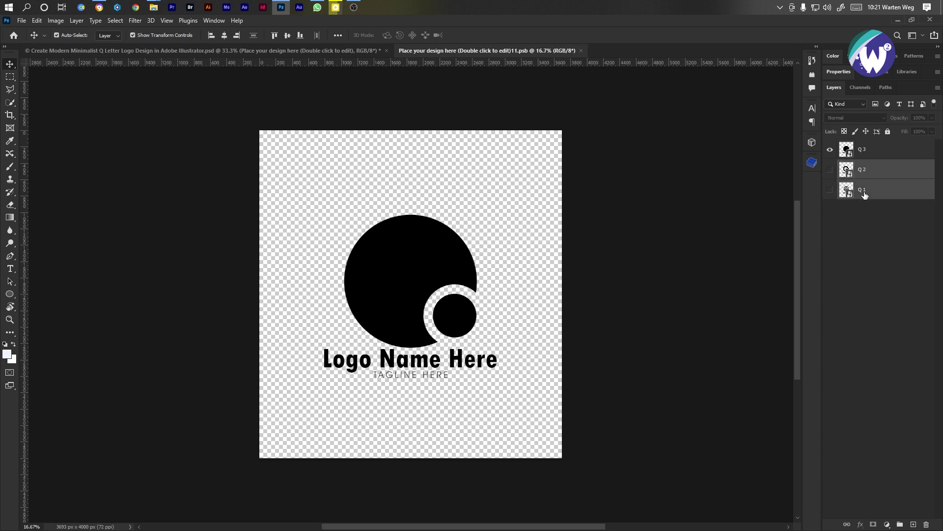
pyautogui.press('Delete')
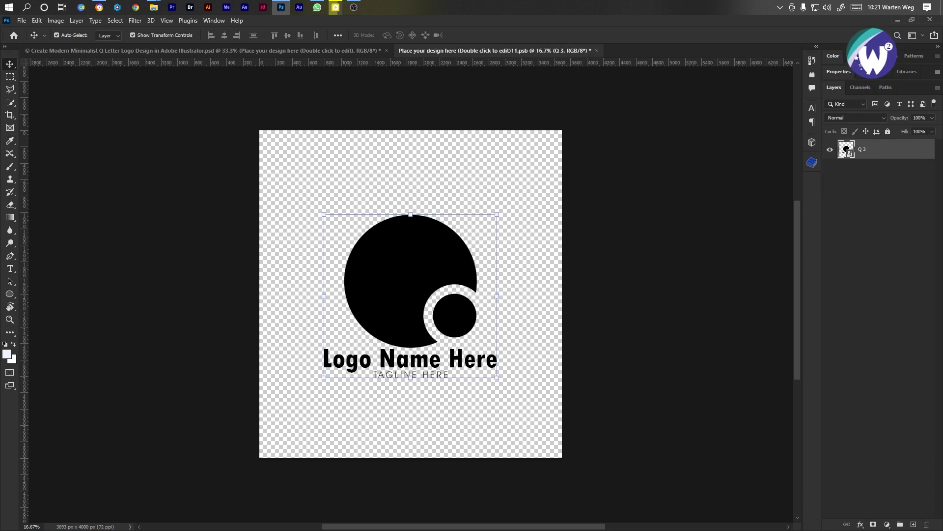
# Place the R 1, R 2 and R 3 images in the smart object, scaling each to the height of the Q 3 logo
pyautogui.moveTo(0, 211); pyautogui.dragTo(410, 215)
pyautogui.moveTo(414, 318); pyautogui.dragTo(420, 382)
pyautogui.press('Return')
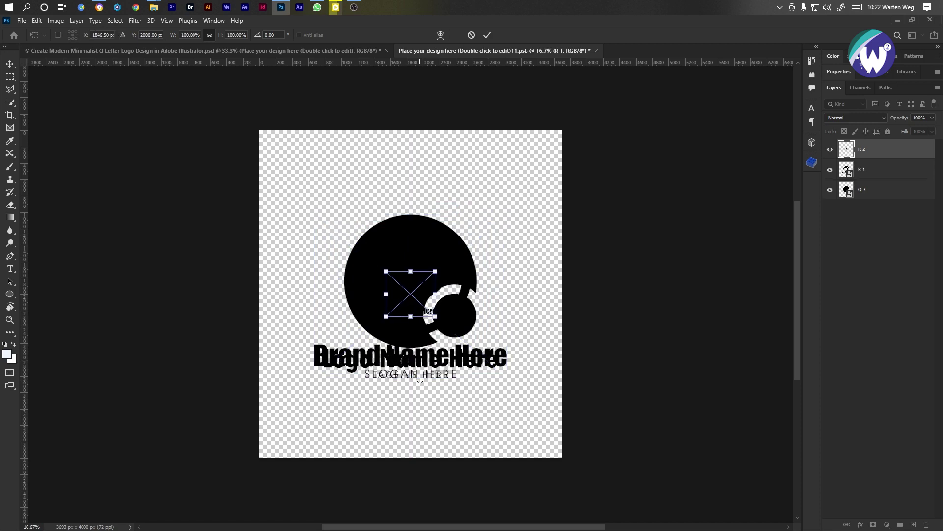
pyautogui.moveTo(411, 271); pyautogui.dragTo(410, 214)
pyautogui.moveTo(408, 317); pyautogui.dragTo(411, 377)
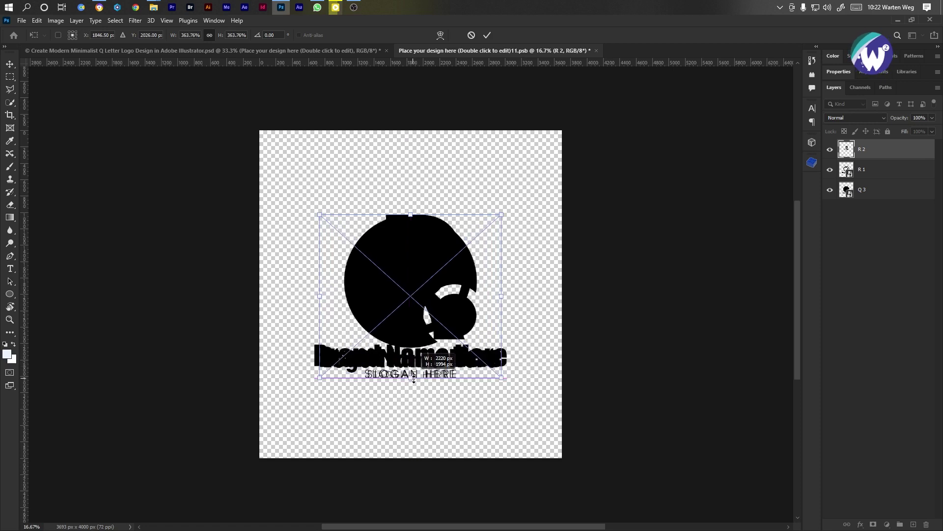
pyautogui.click(487, 35)
pyautogui.moveTo(412, 273); pyautogui.dragTo(411, 215)
pyautogui.moveTo(416, 320); pyautogui.dragTo(424, 377)
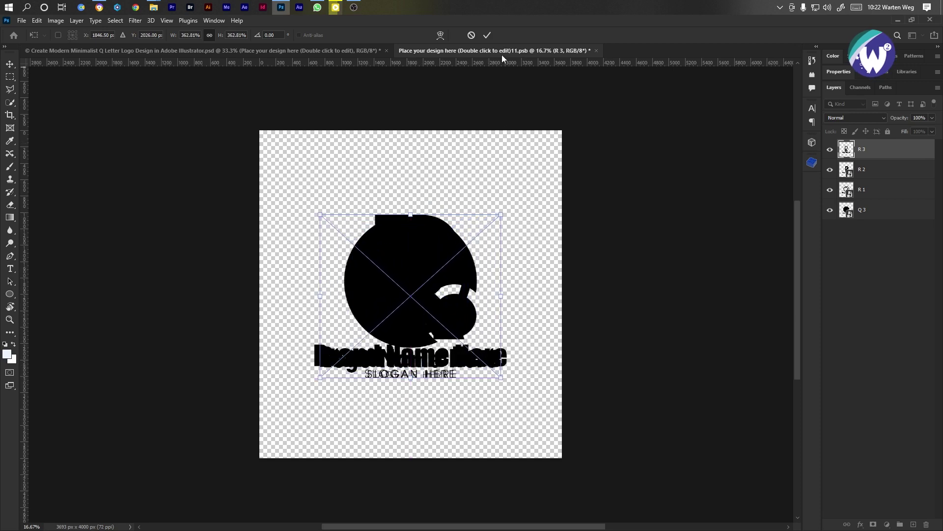
pyautogui.click(488, 34)
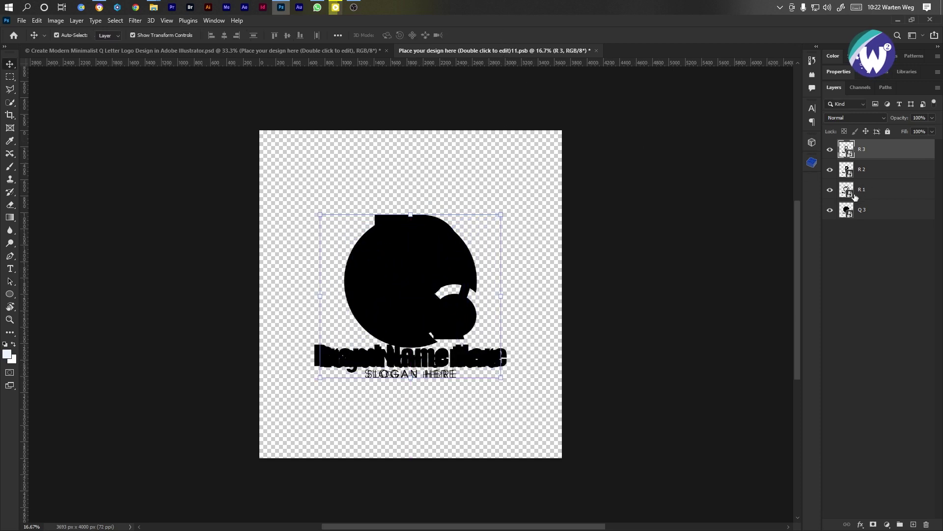
# Delete the Q 3 layer and save the smart object with only R 1 visible
pyautogui.click(878, 210)
pyautogui.press('Delete')
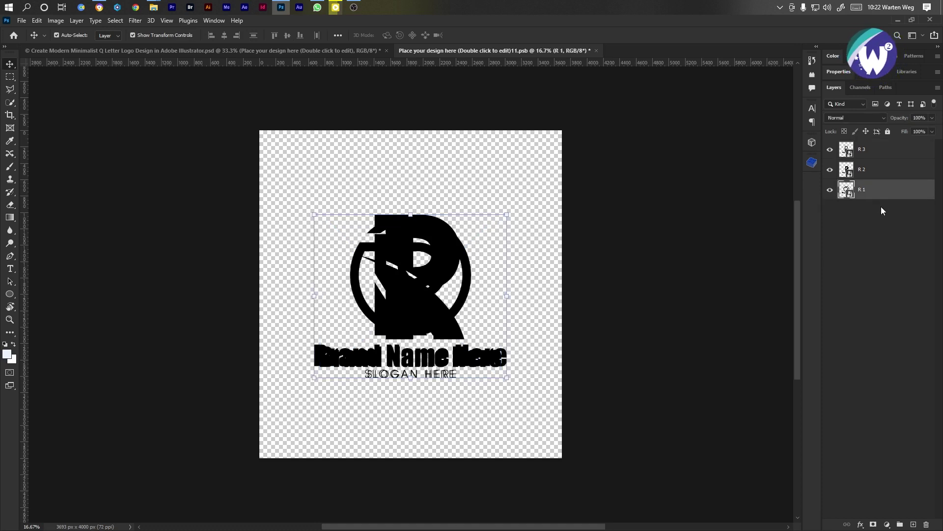
pyautogui.click(829, 148)
pyautogui.hotkey('ctrl', 's')
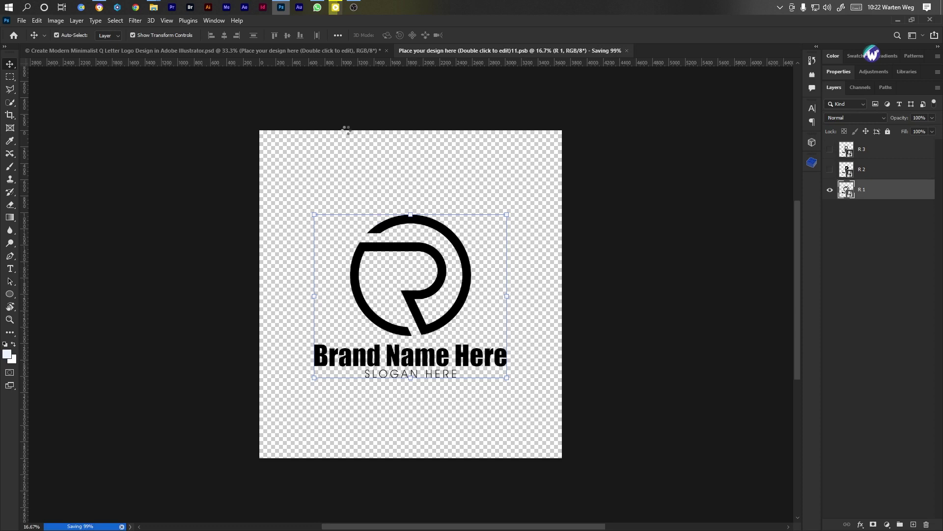
# Show R 2 instead of R 1 in the mockup's Edition group and in the design smart object, and save the smart object
pyautogui.click(267, 52)
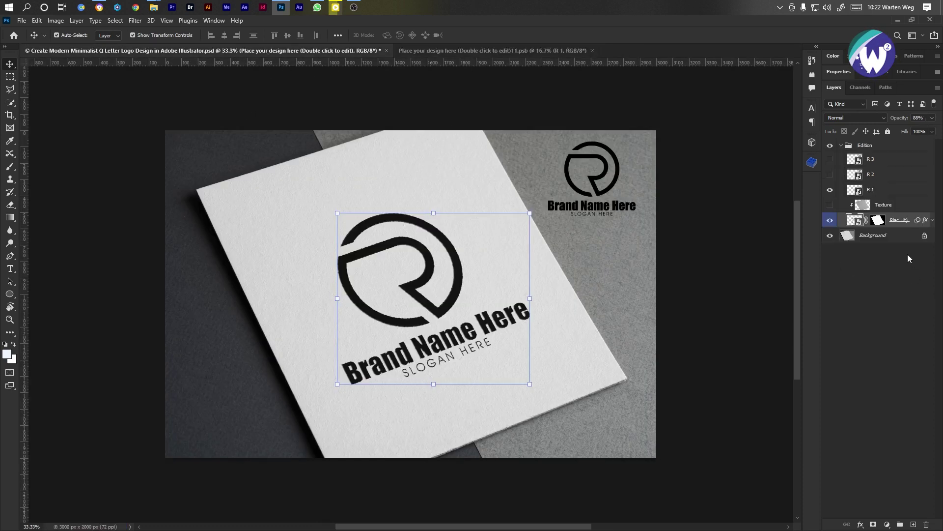
pyautogui.click(830, 189)
pyautogui.click(830, 174)
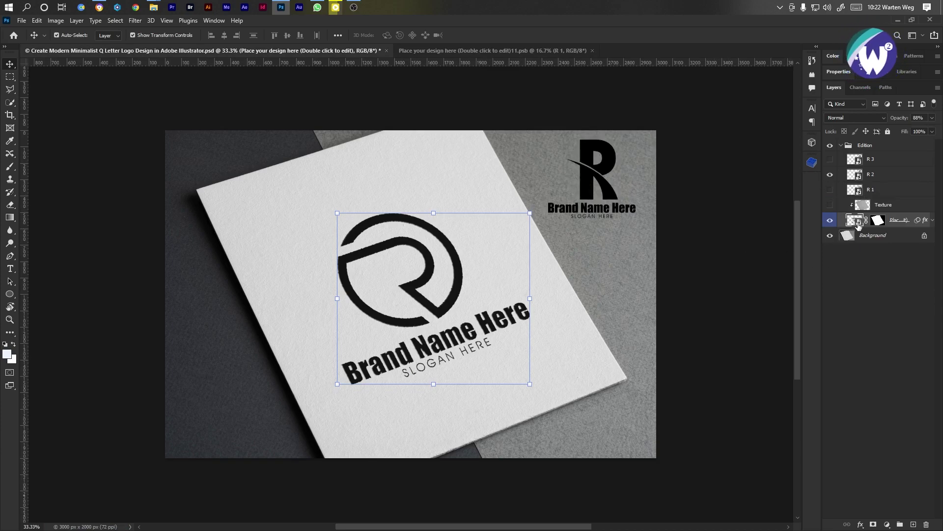
pyautogui.click(449, 51)
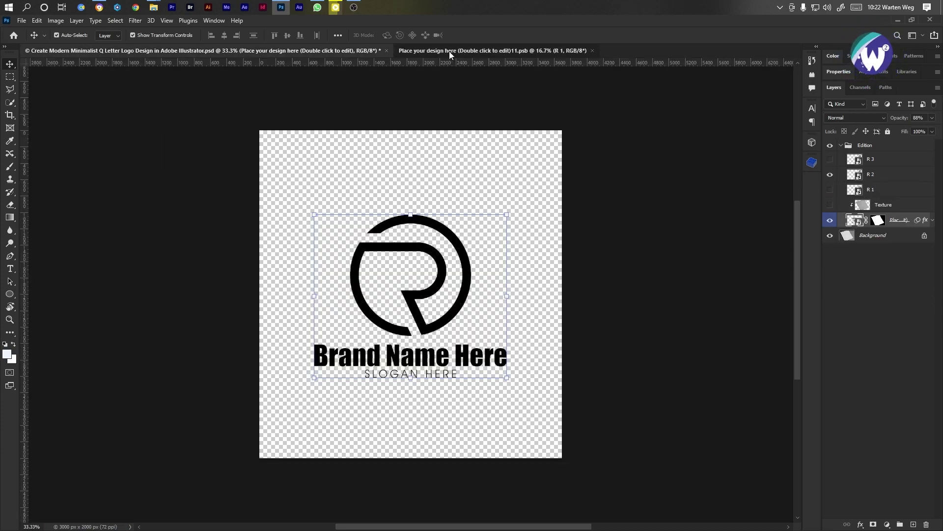
pyautogui.click(830, 170)
pyautogui.click(830, 190)
pyautogui.hotkey('ctrl', 's')
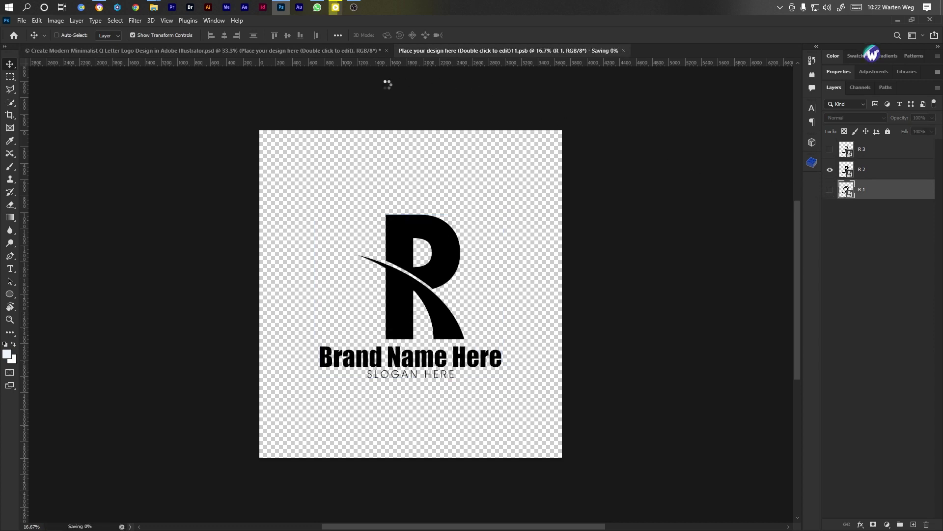
# Show R 3 instead of R 2 in the mockup's Edition group and in the design smart object, and save the smart object
pyautogui.click(264, 52)
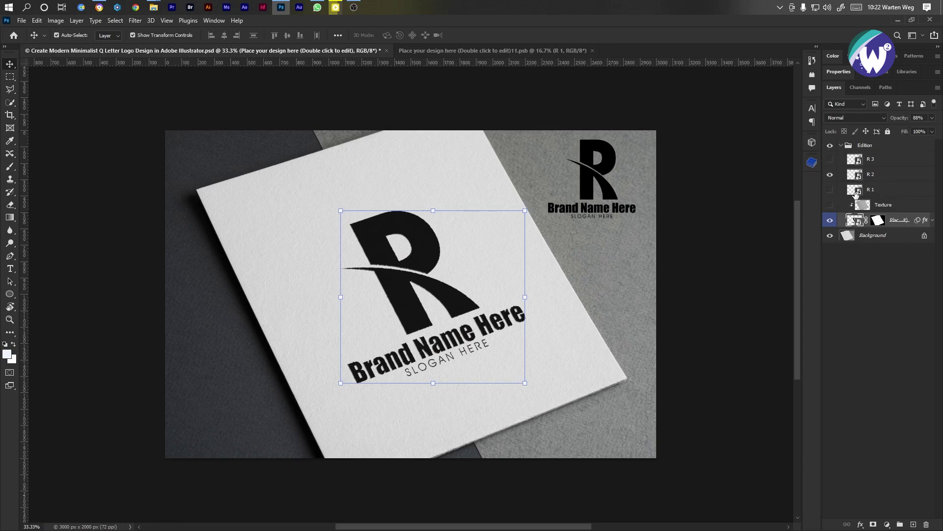
pyautogui.click(830, 175)
pyautogui.click(830, 160)
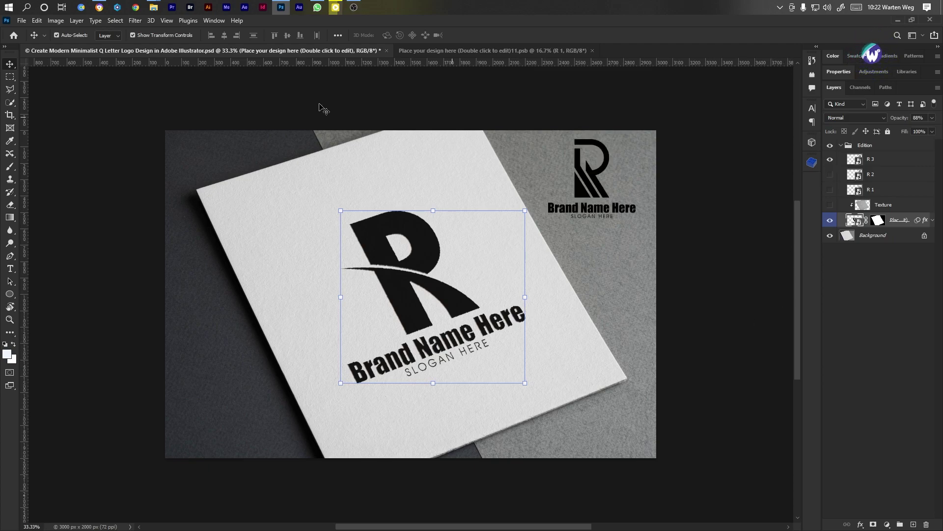
pyautogui.click(485, 51)
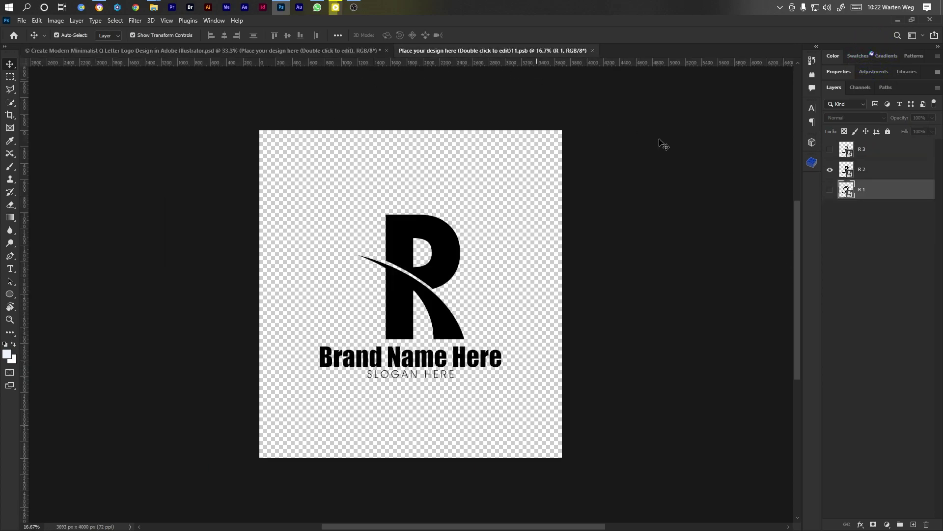
pyautogui.click(829, 169)
pyautogui.click(830, 150)
pyautogui.hotkey('ctrl', 's')
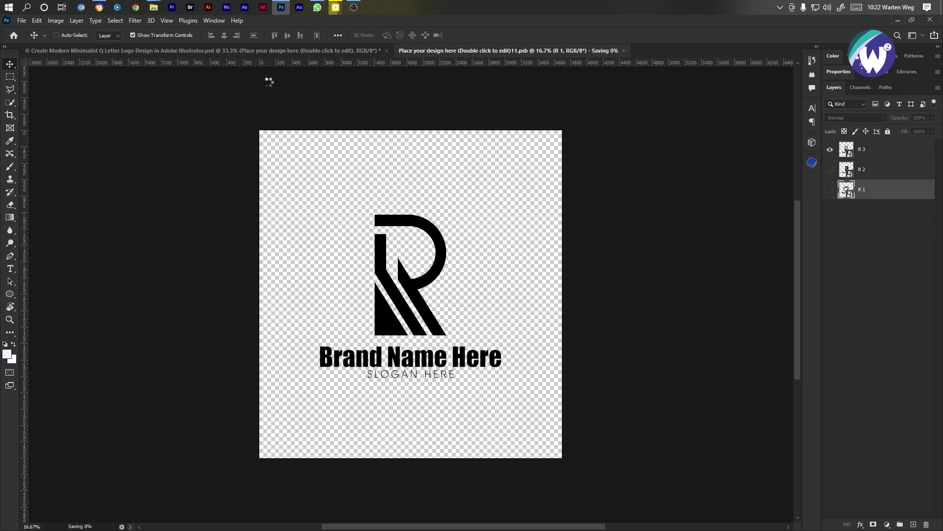
# Save a PSD copy of the mockup as "Create Modern Minimalist R Letter Logo Design in Adobe Illustrator copy" in the Desktop's R folder
pyautogui.click(263, 52)
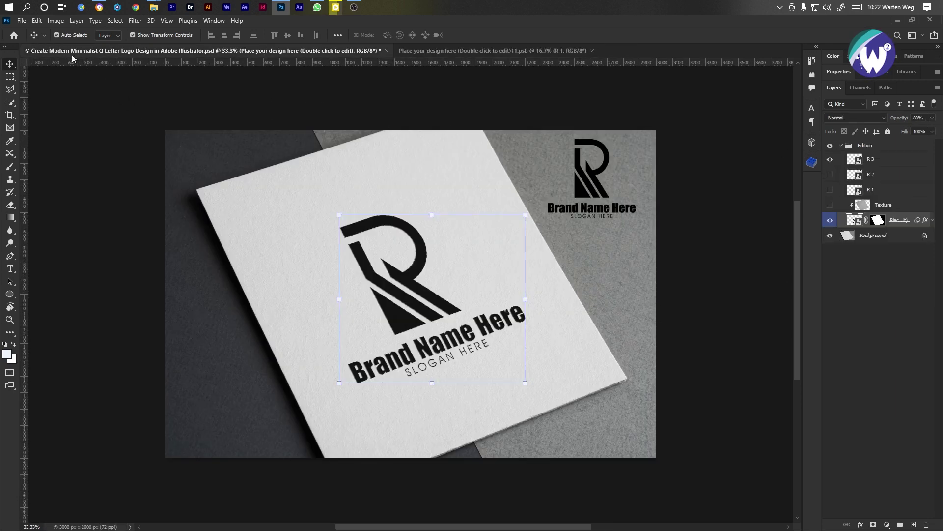
pyautogui.click(22, 20)
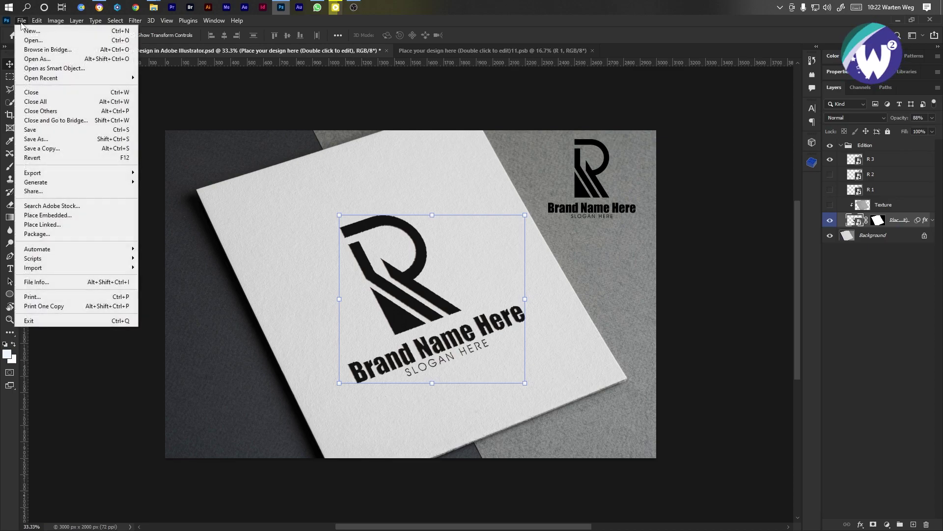
pyautogui.click(47, 149)
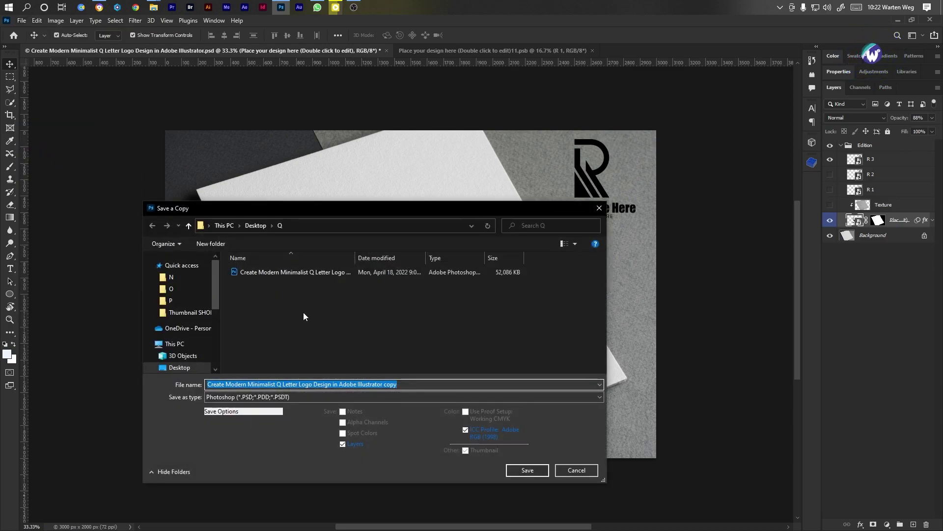
pyautogui.click(278, 384)
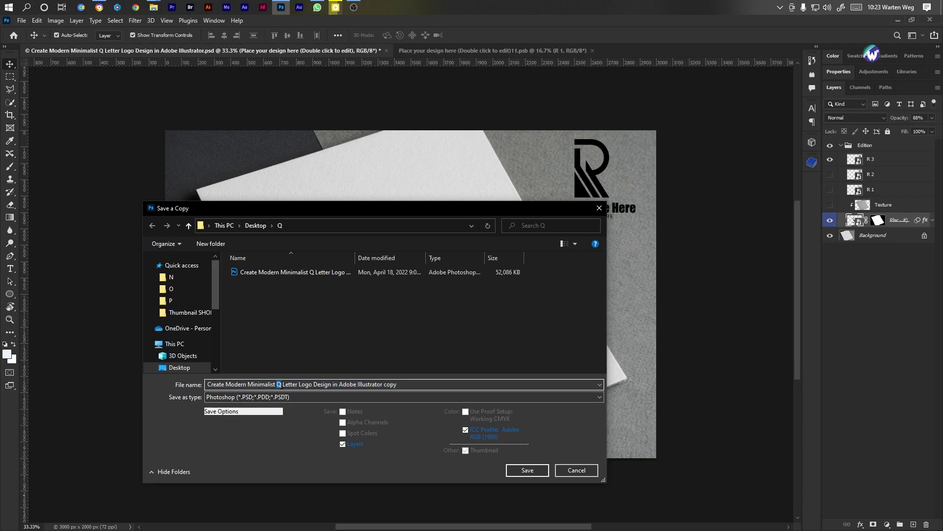
pyautogui.write('R')
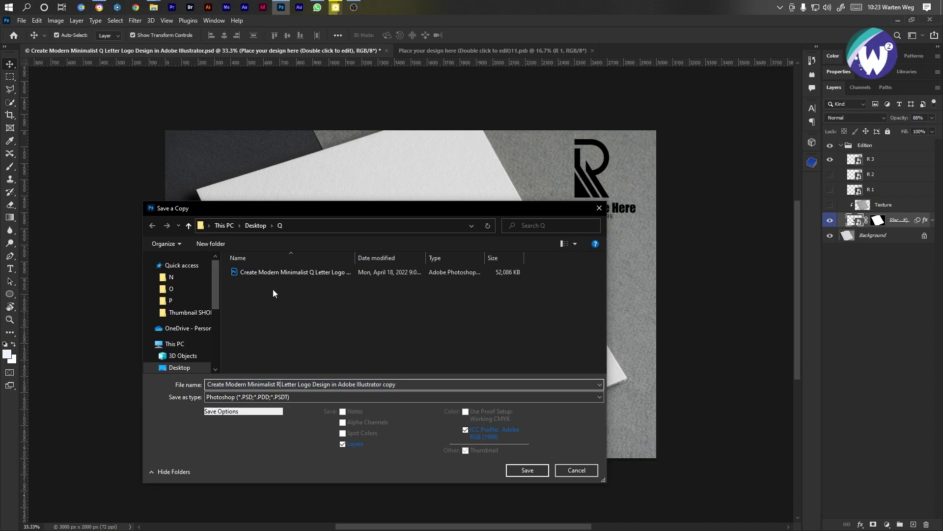
pyautogui.click(253, 225)
pyautogui.doubleClick(308, 282)
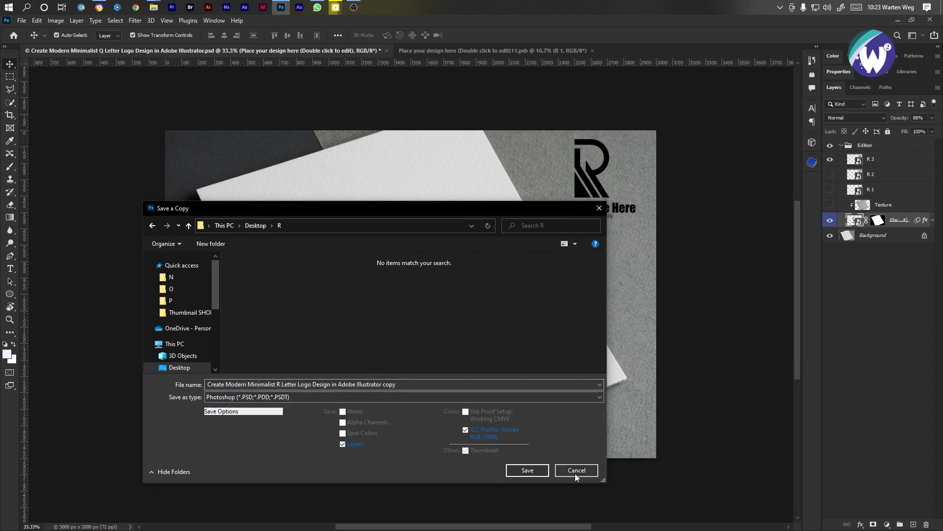
pyautogui.click(544, 470)
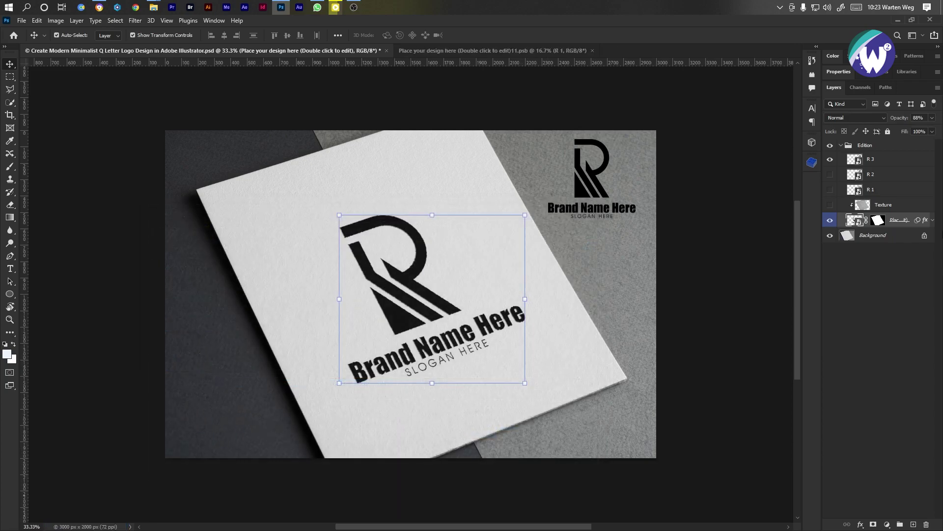